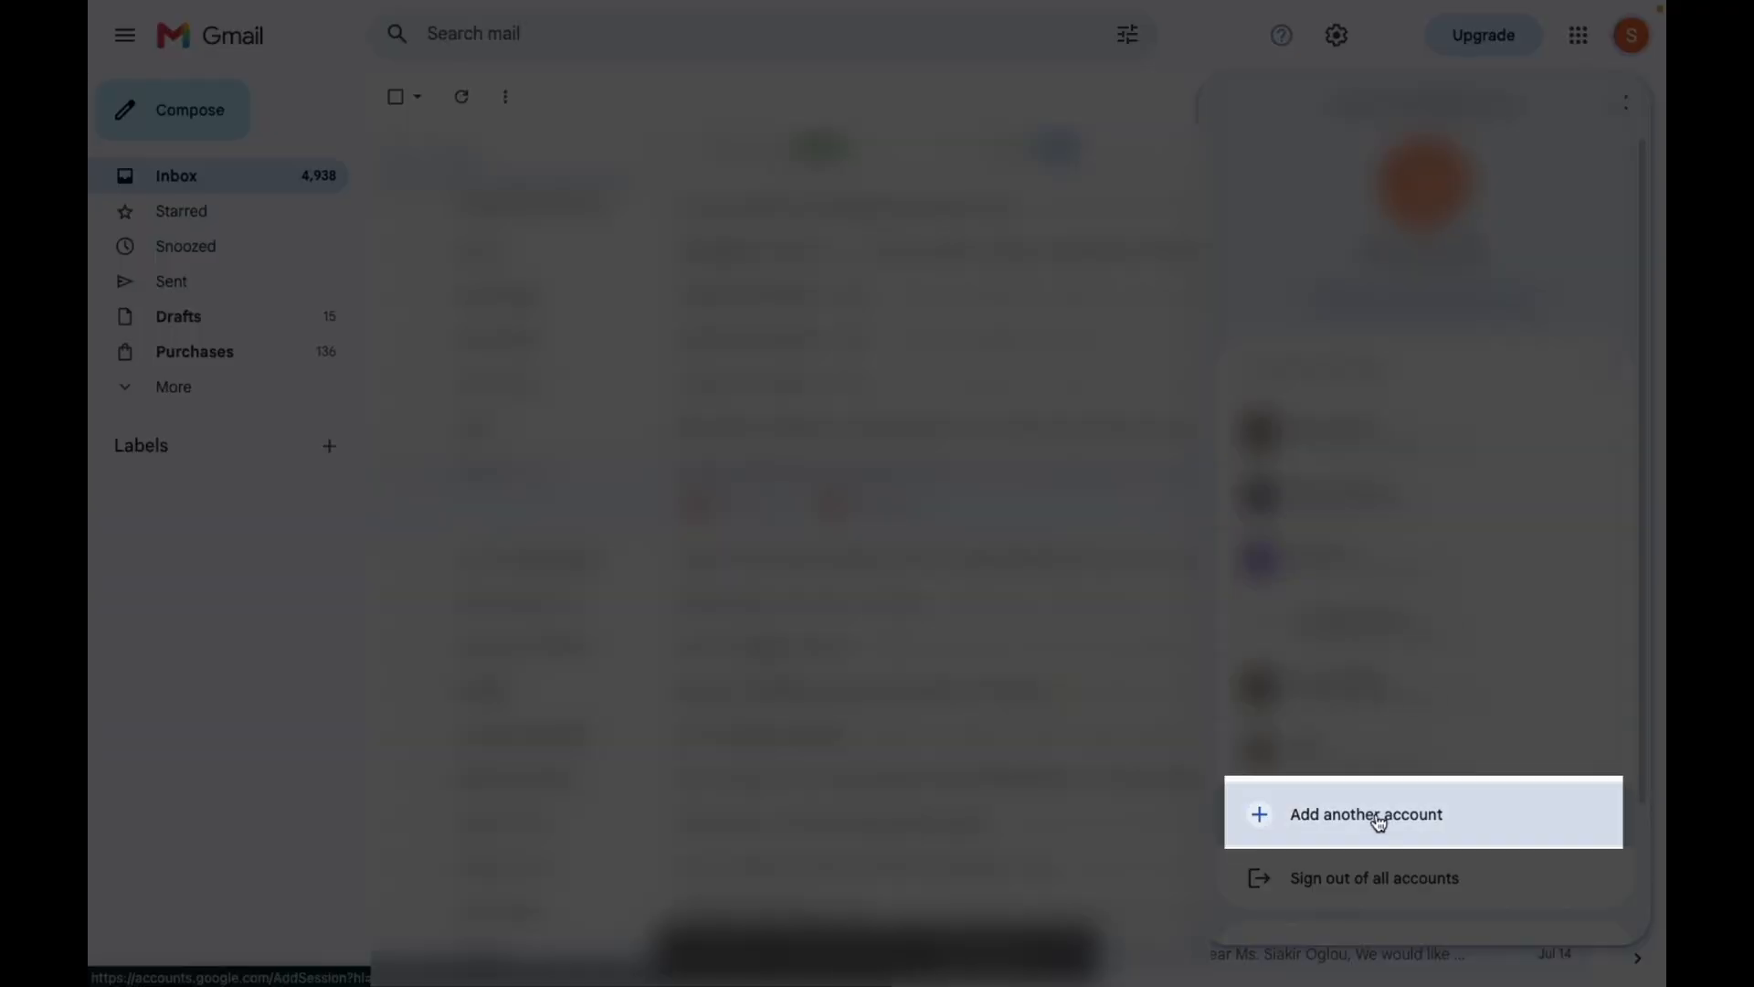
Step: Add another account in Gmail and start creating a new Google Account for personal use
click(1379, 819)
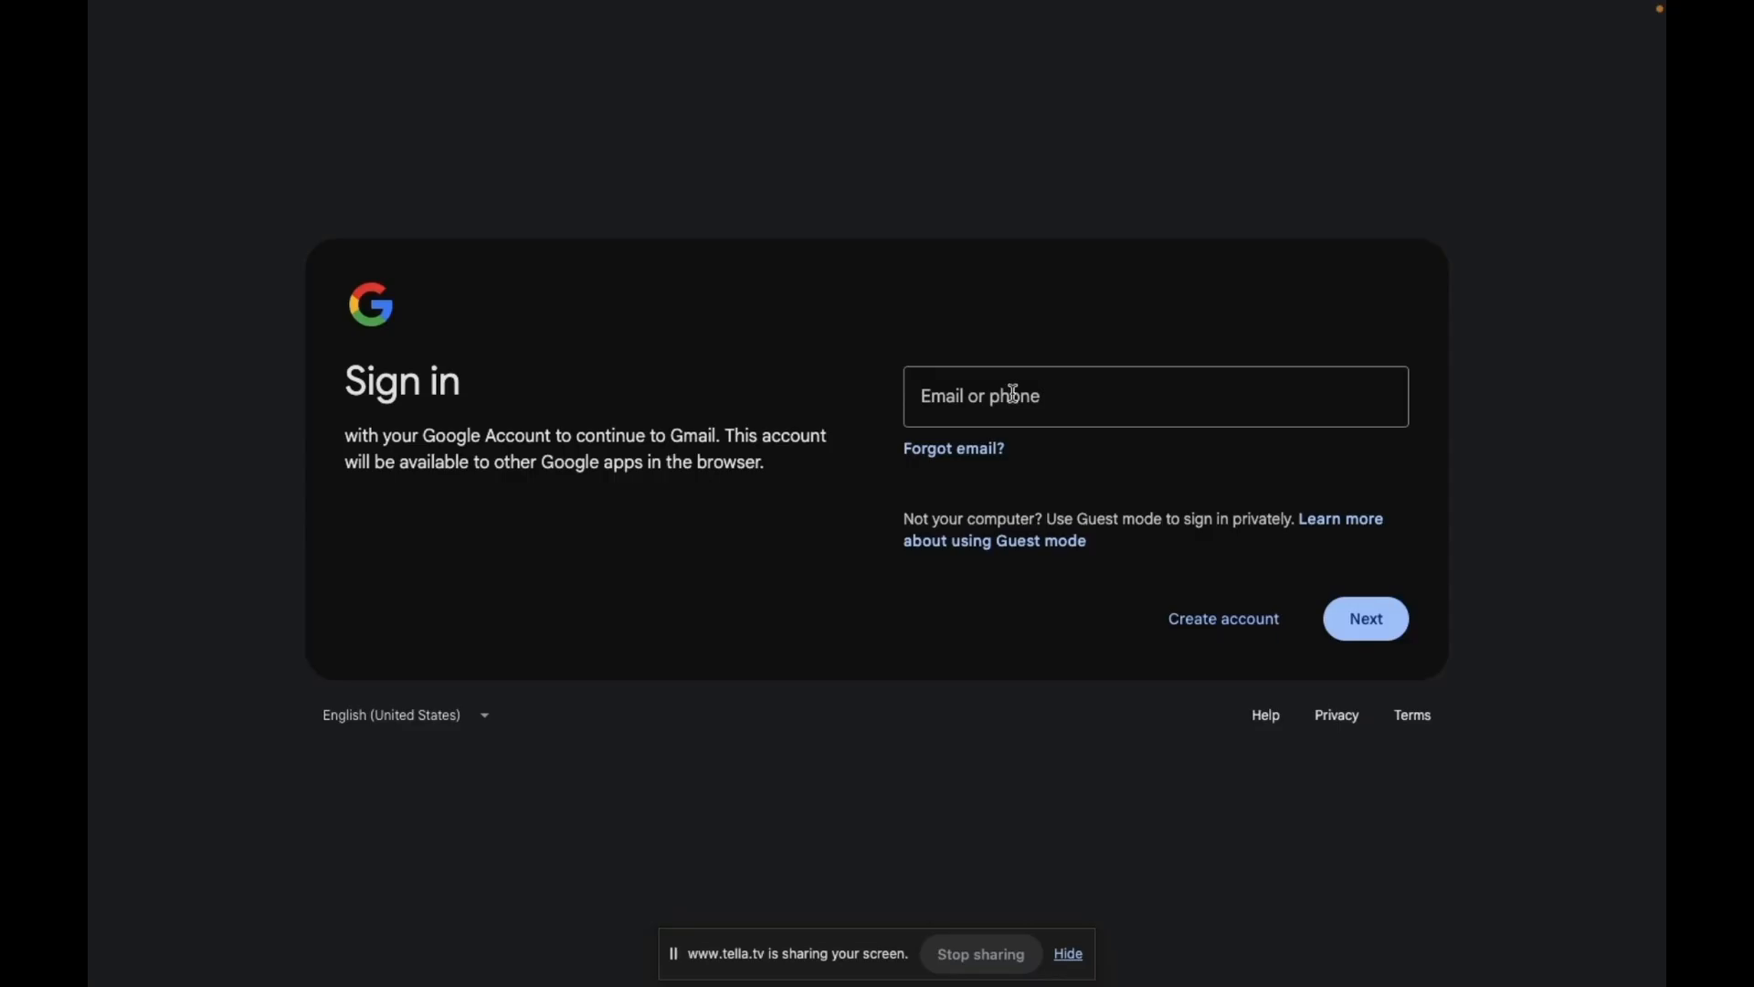
click(1013, 395)
click(1224, 619)
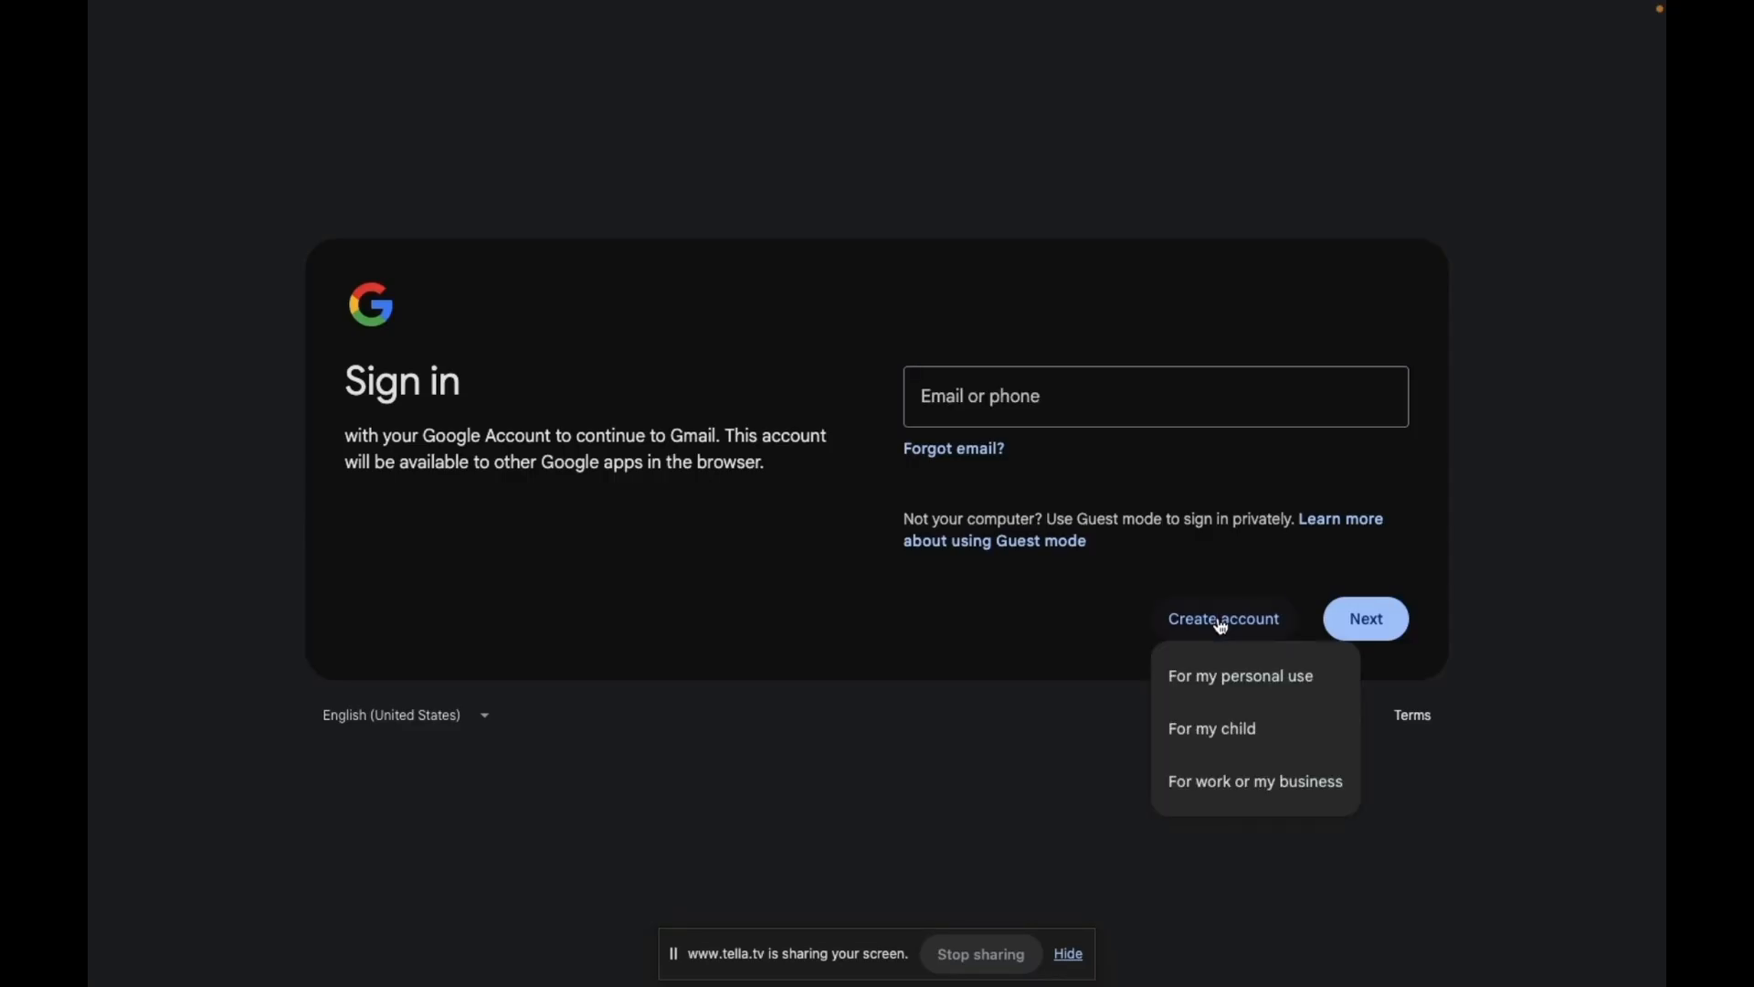
click(1242, 677)
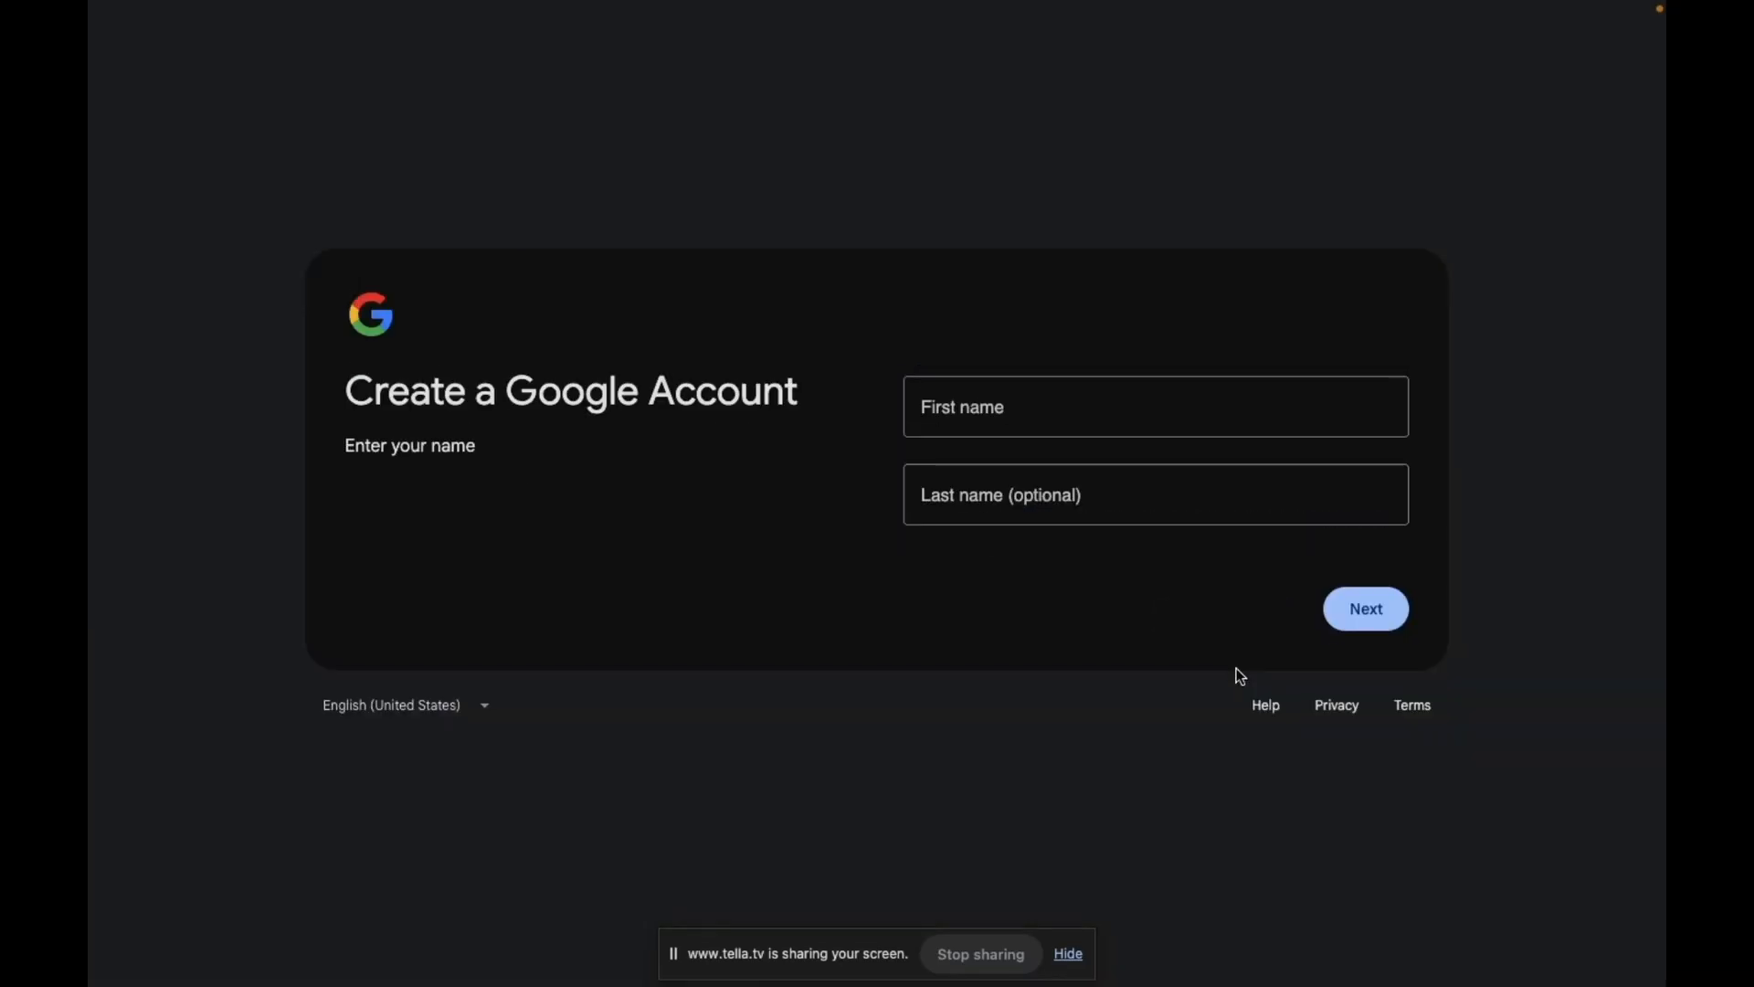
Step: Enter the new account holder's first and last name and continue to the basic information
text(Sa)
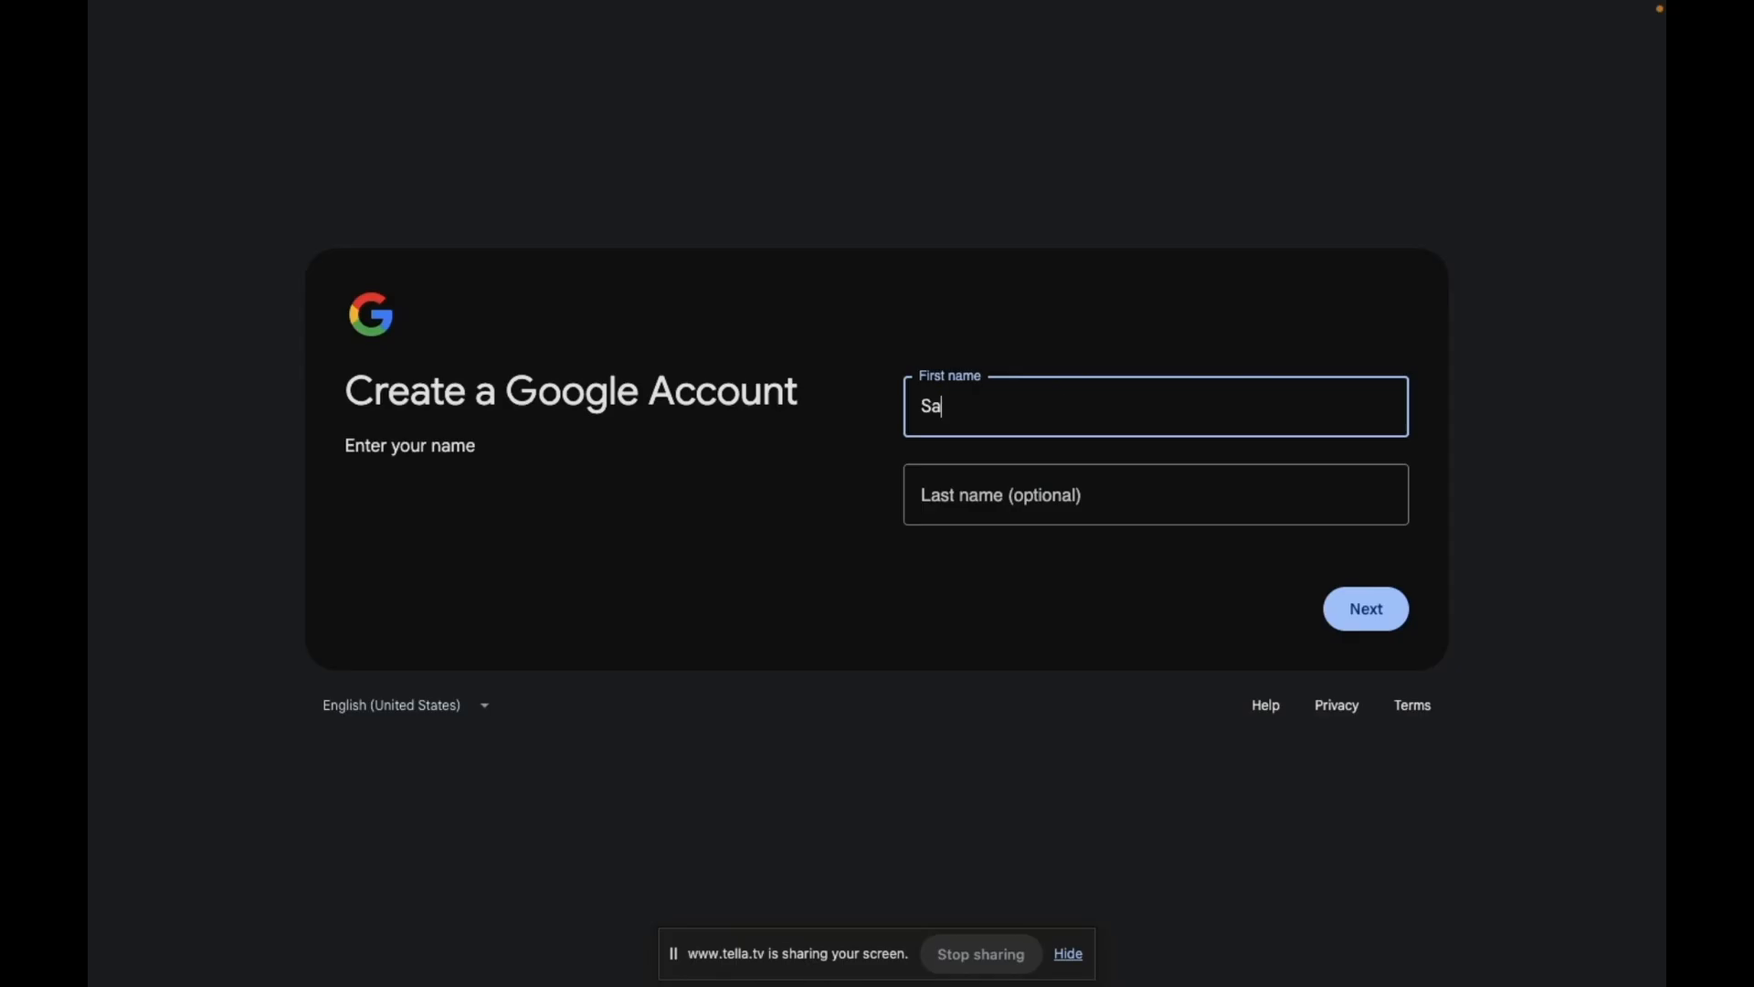
text(nava)
click(991, 517)
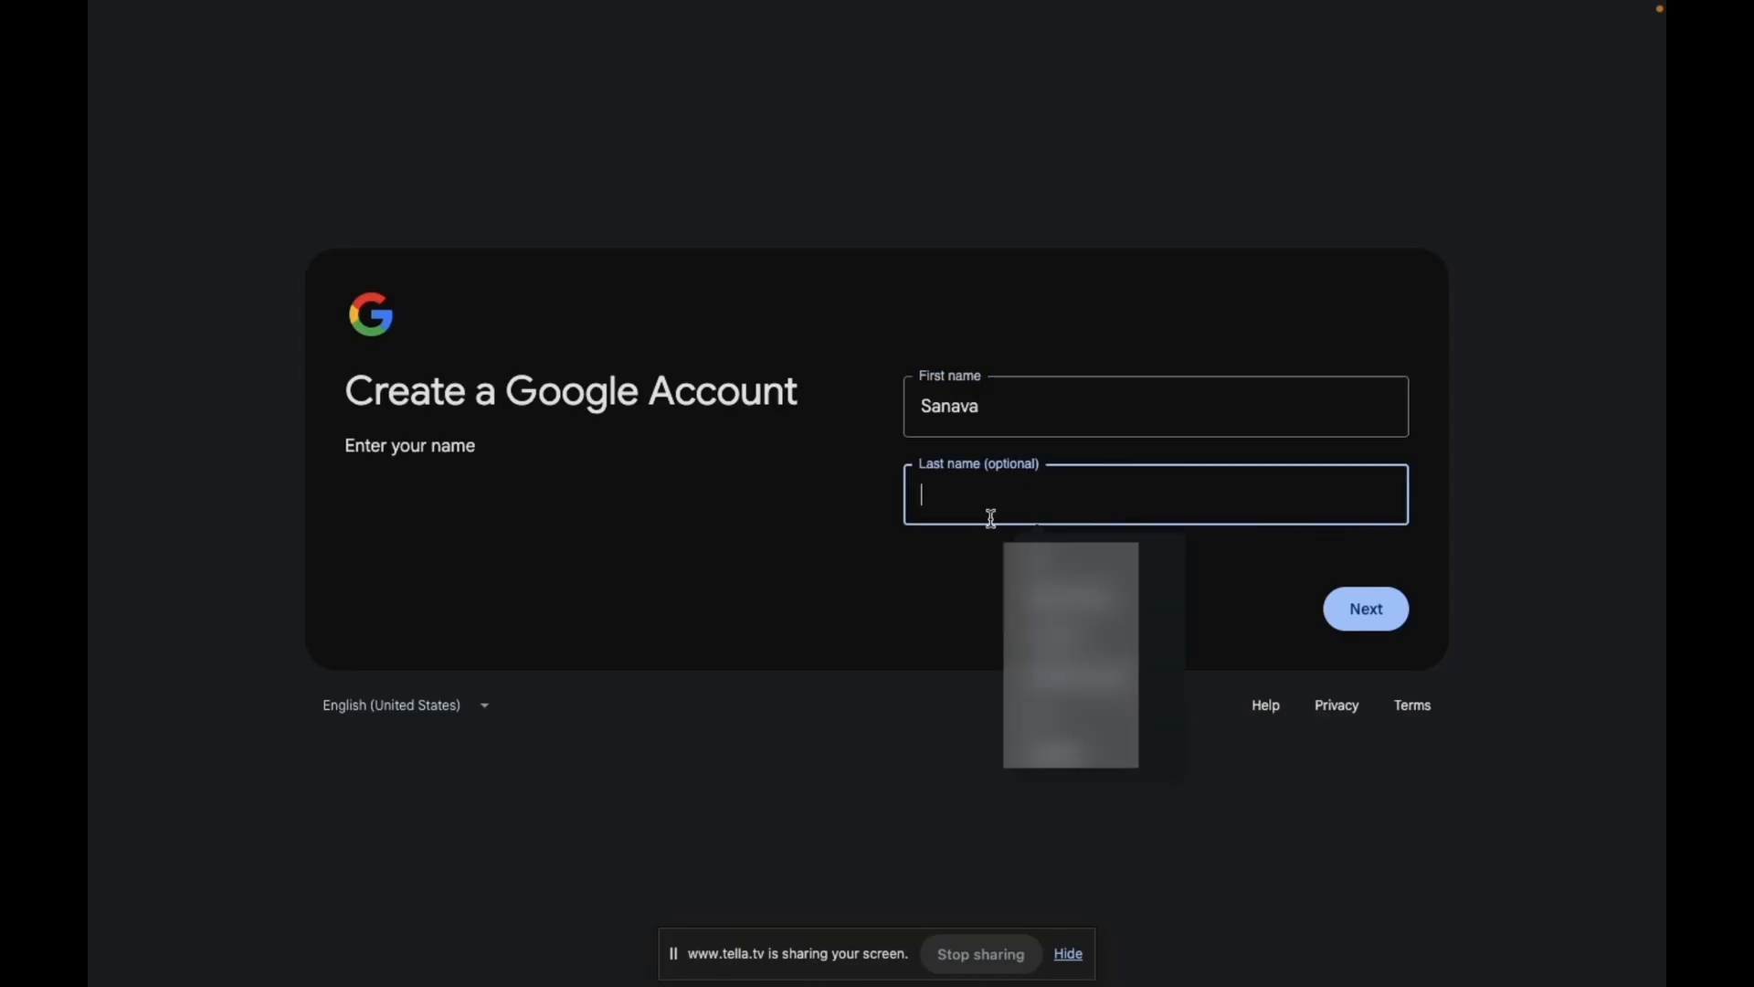
text(Sanava)
click(1375, 603)
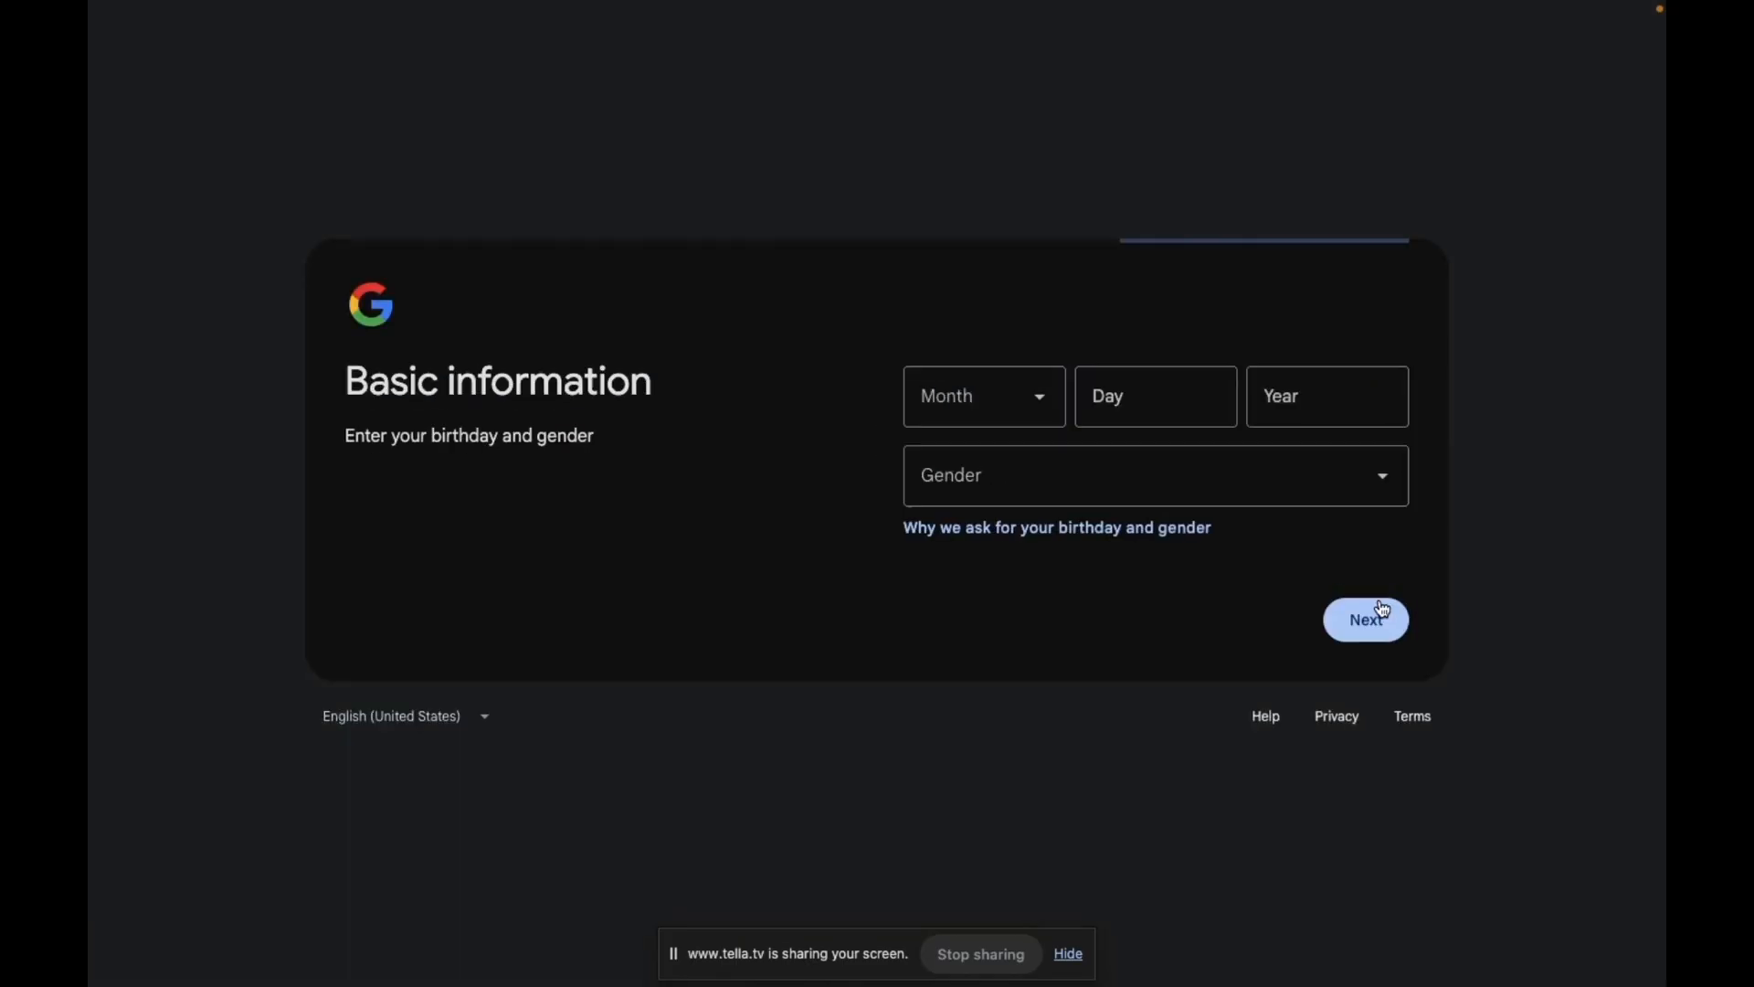
Step: Fill in the account holder's date of birth and gender in the basic information form
click(972, 384)
click(973, 470)
click(1157, 375)
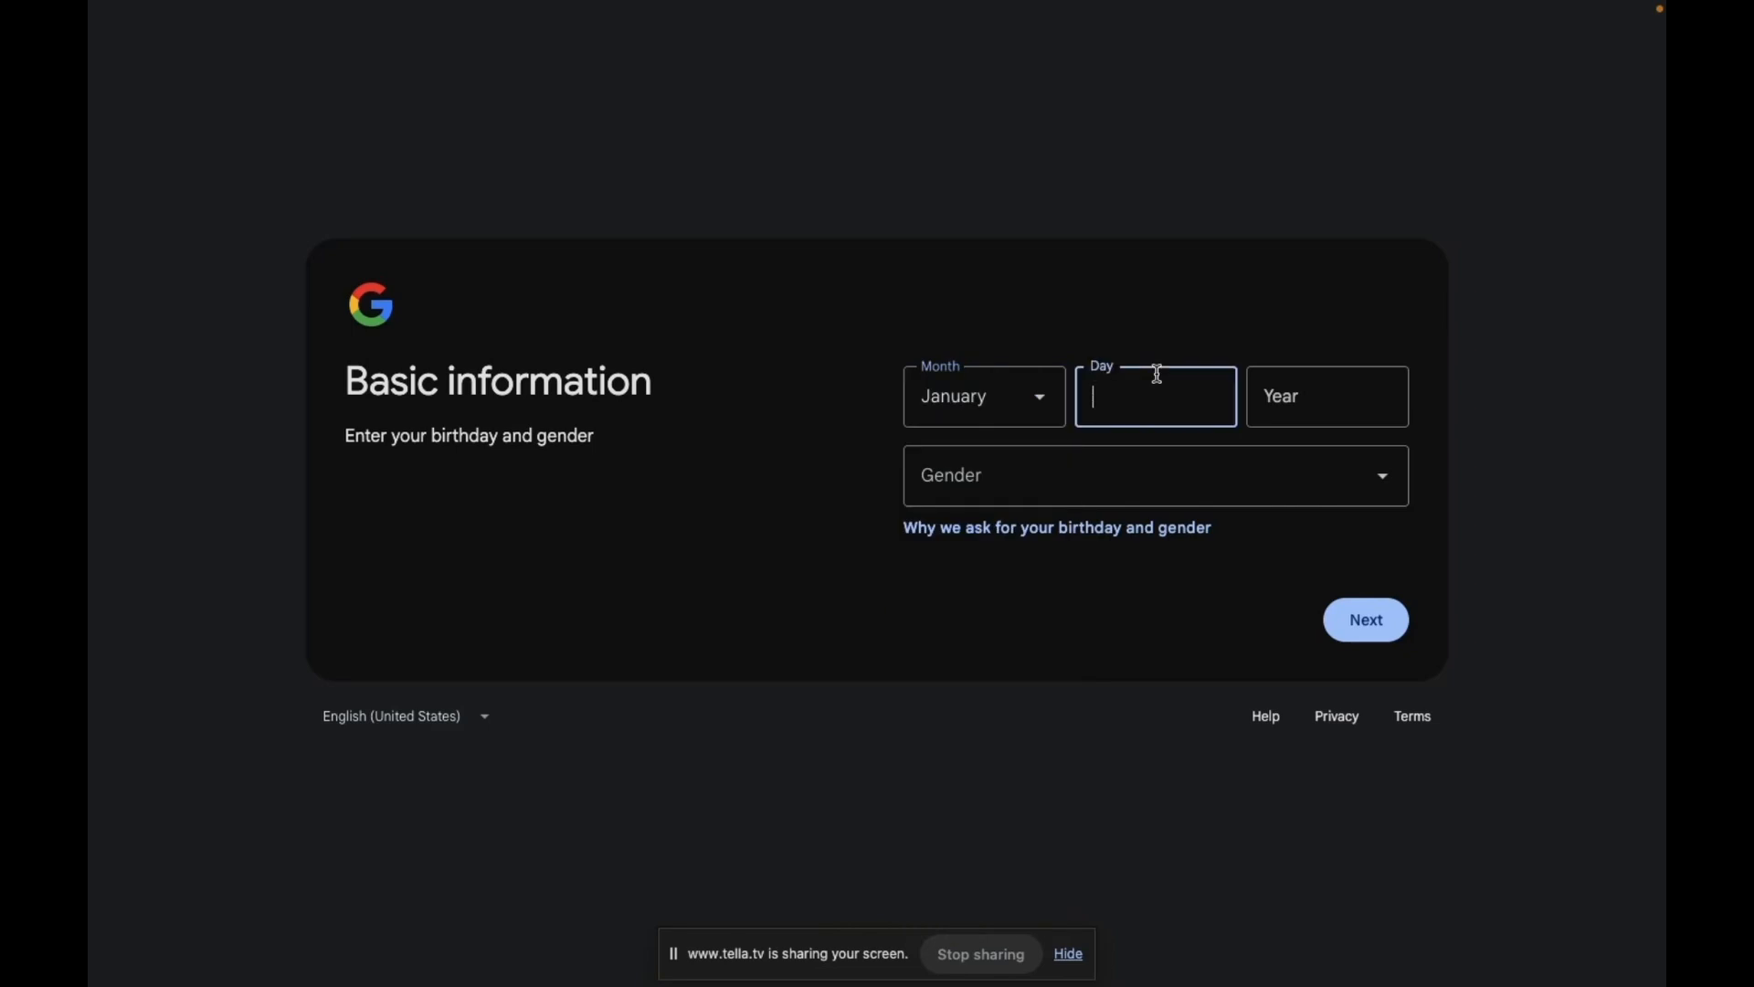
text(3)
click(1328, 384)
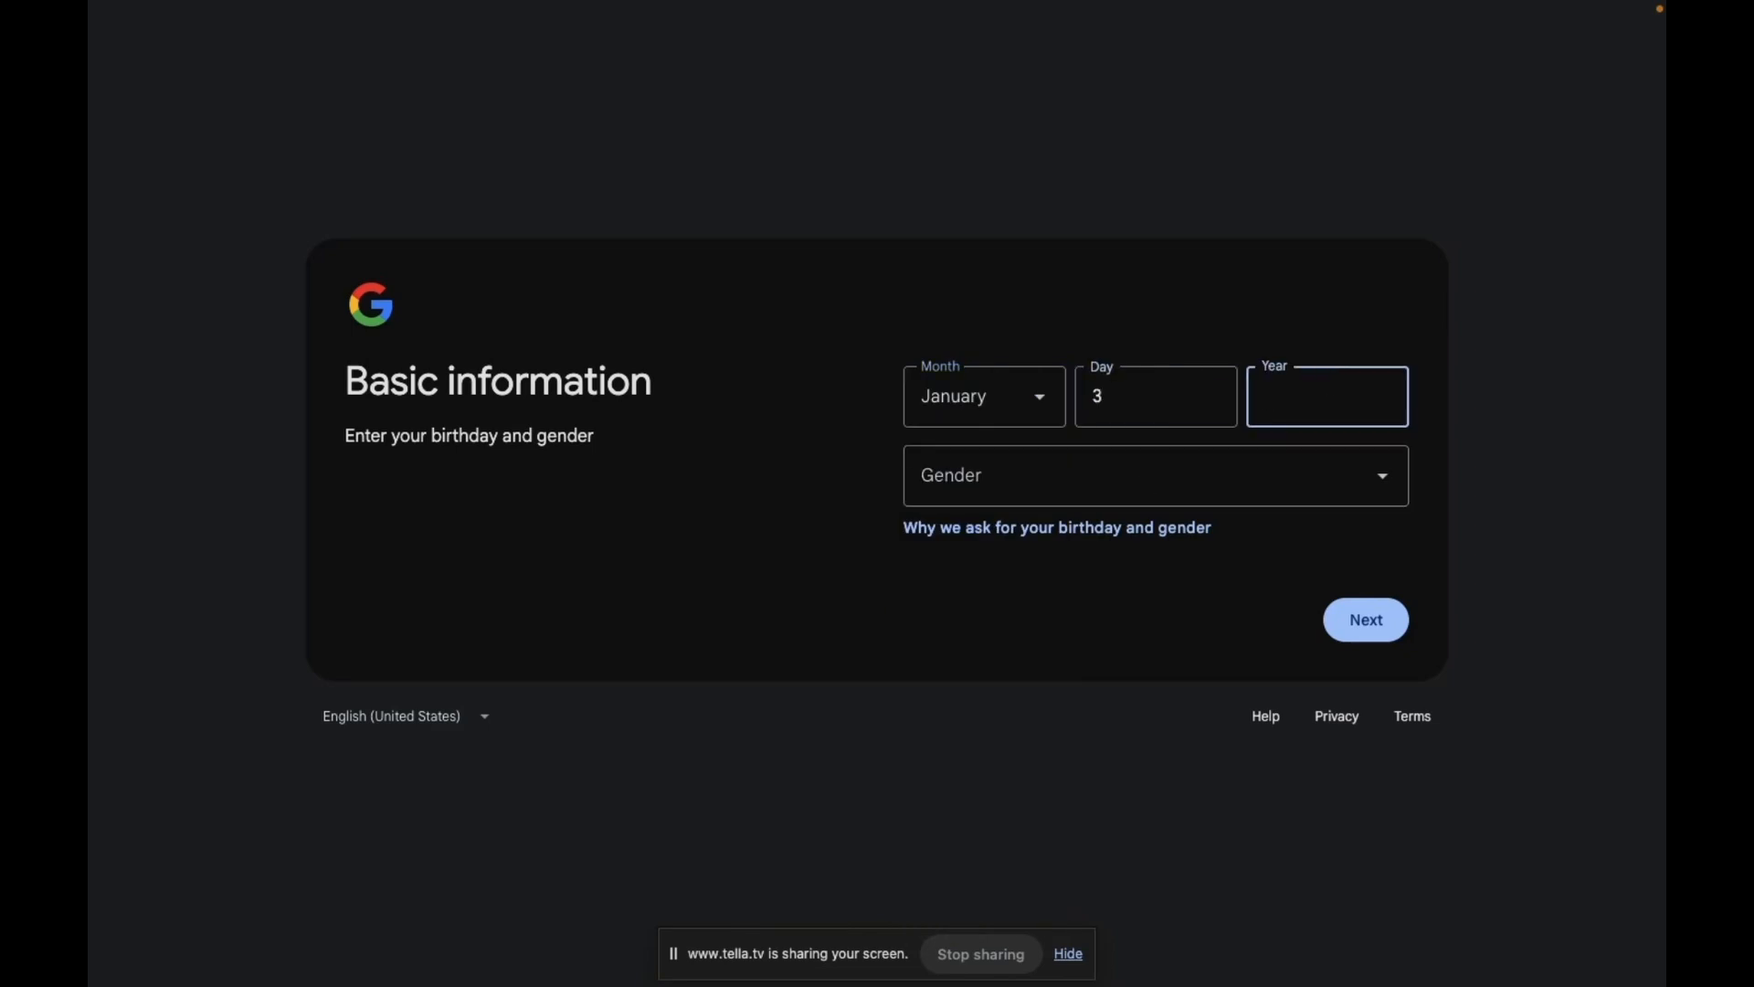
text(1994)
click(1292, 489)
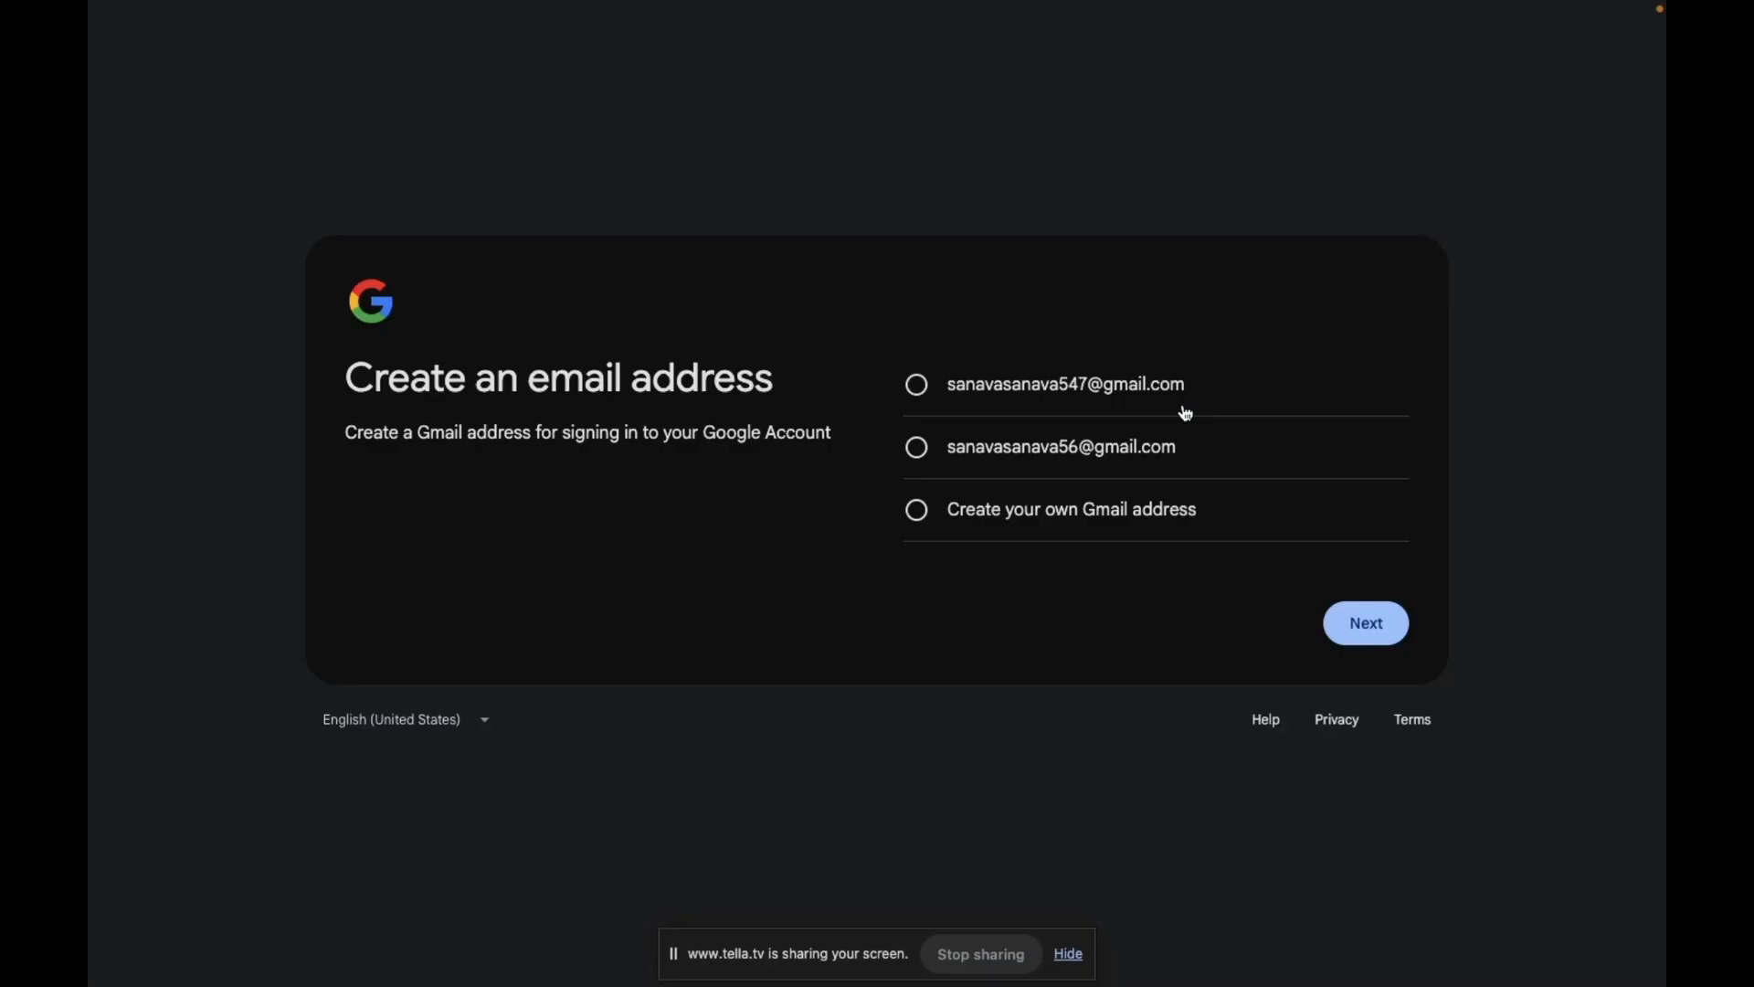
Step: Choose to create a custom Gmail address, enter the desired address and submit it
click(1083, 509)
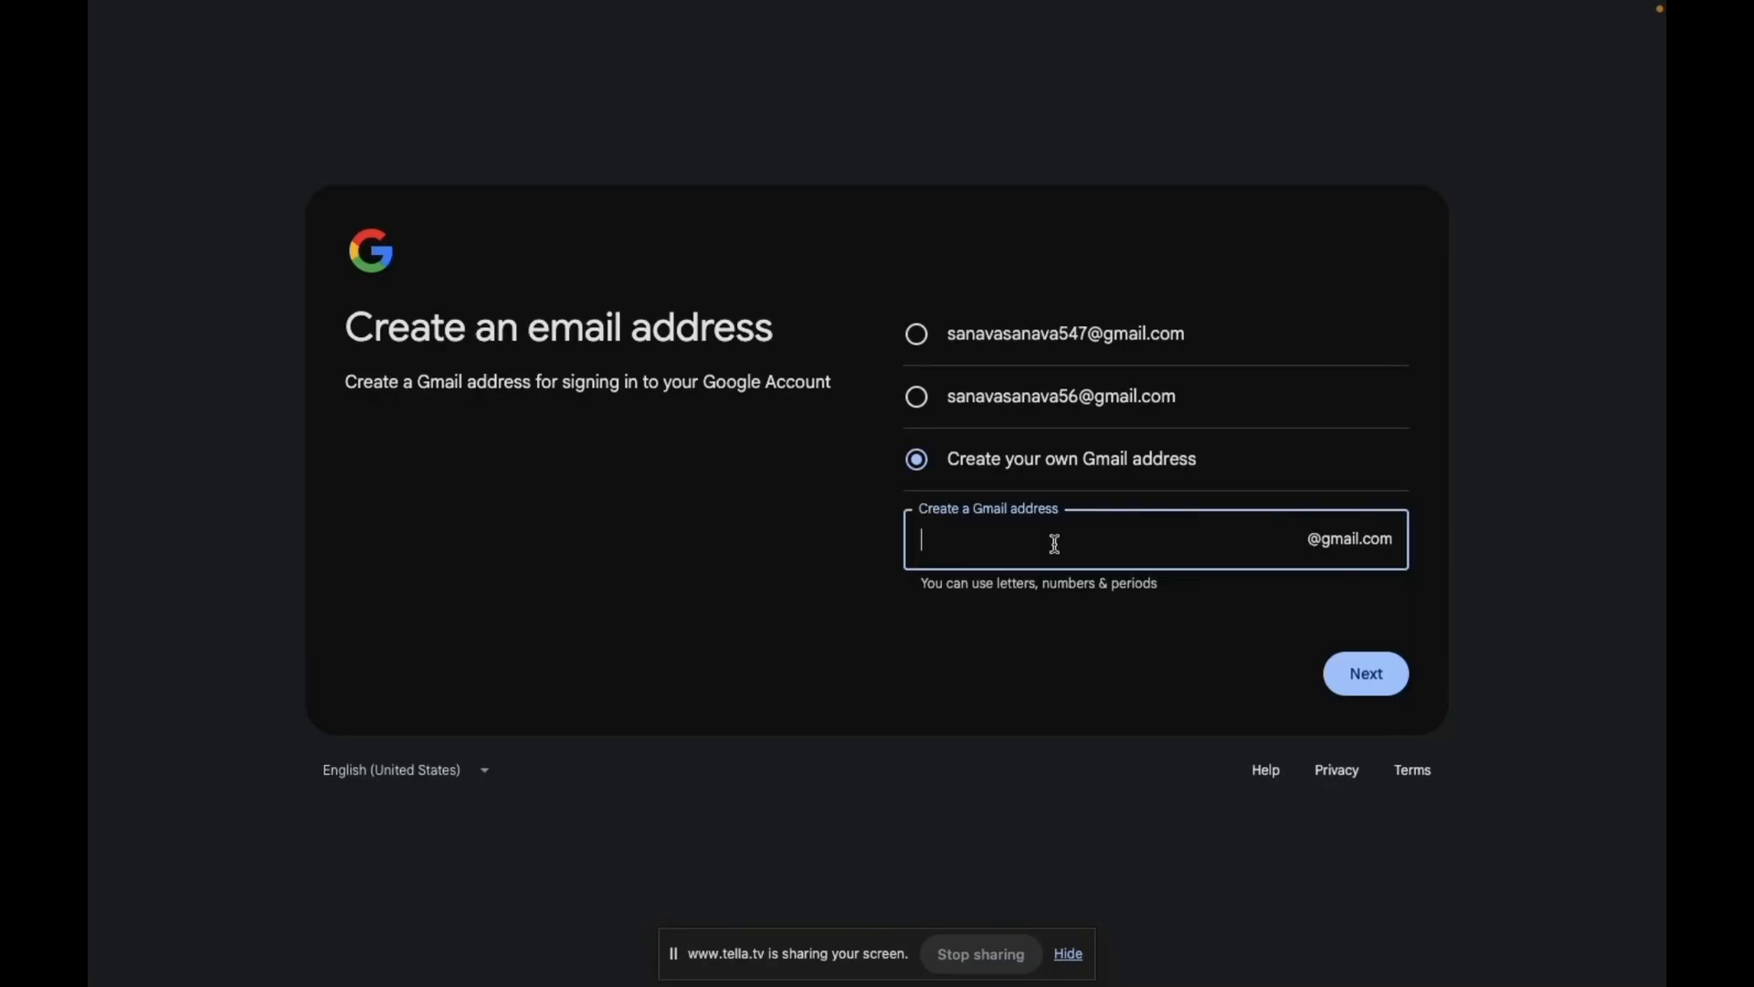
text(san)
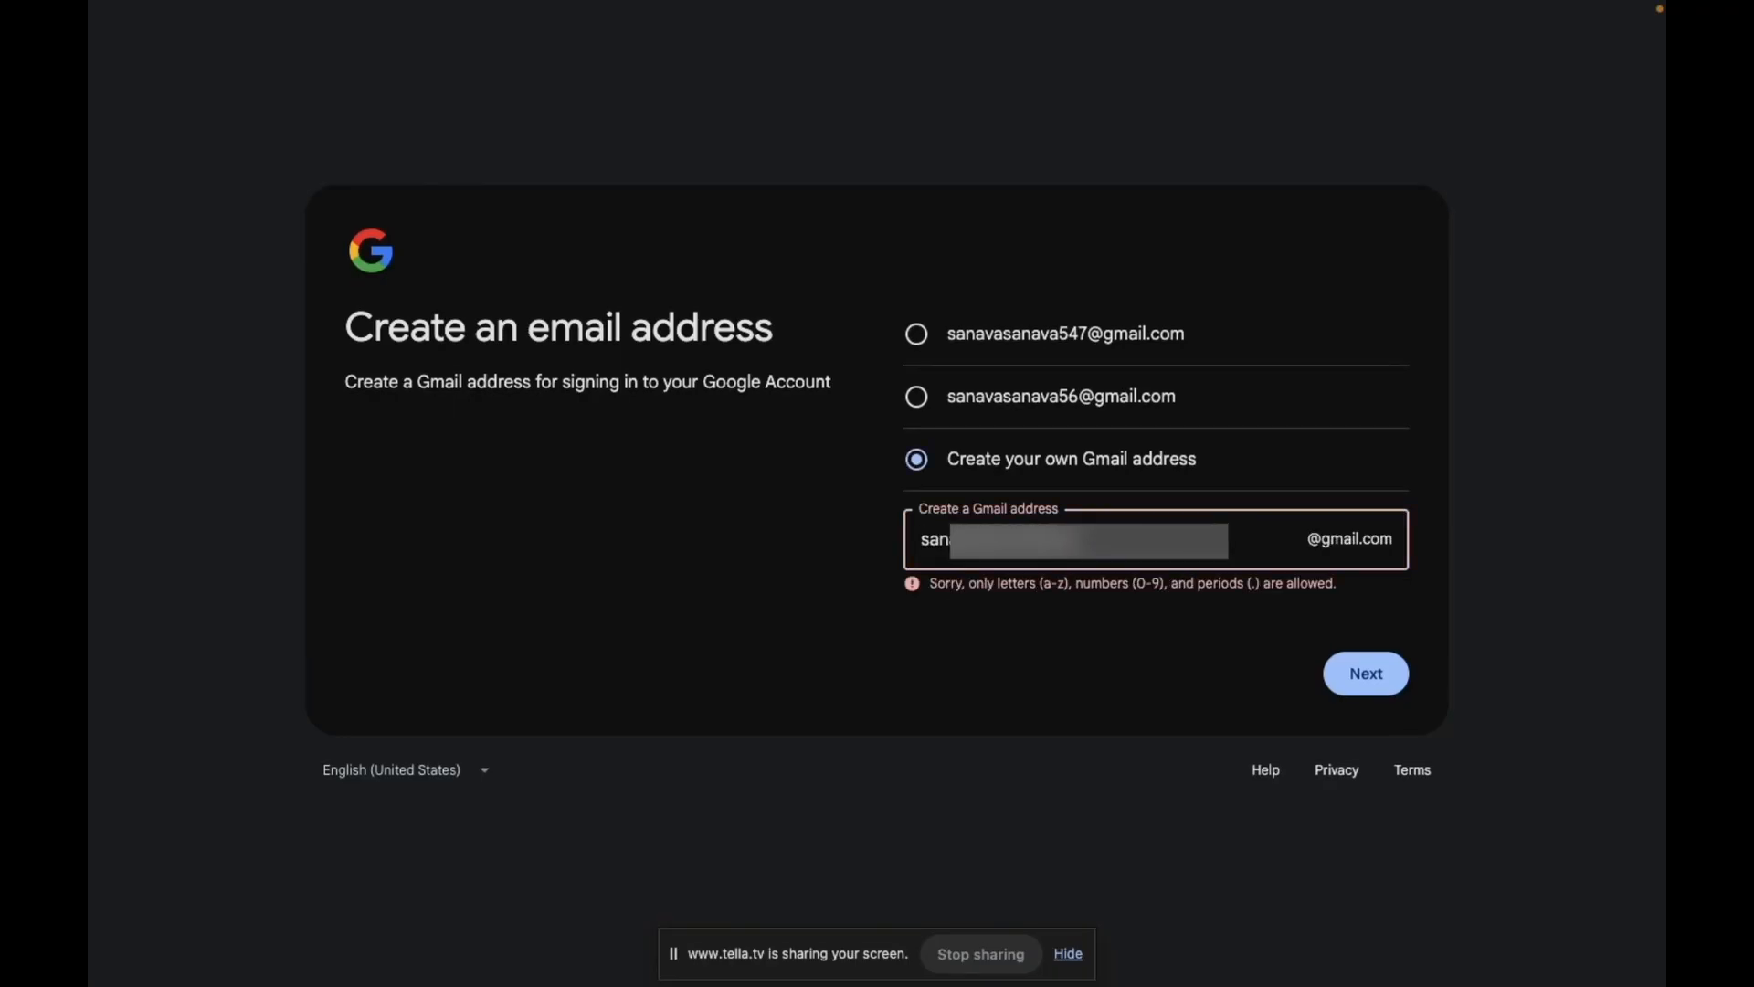
key(Return)
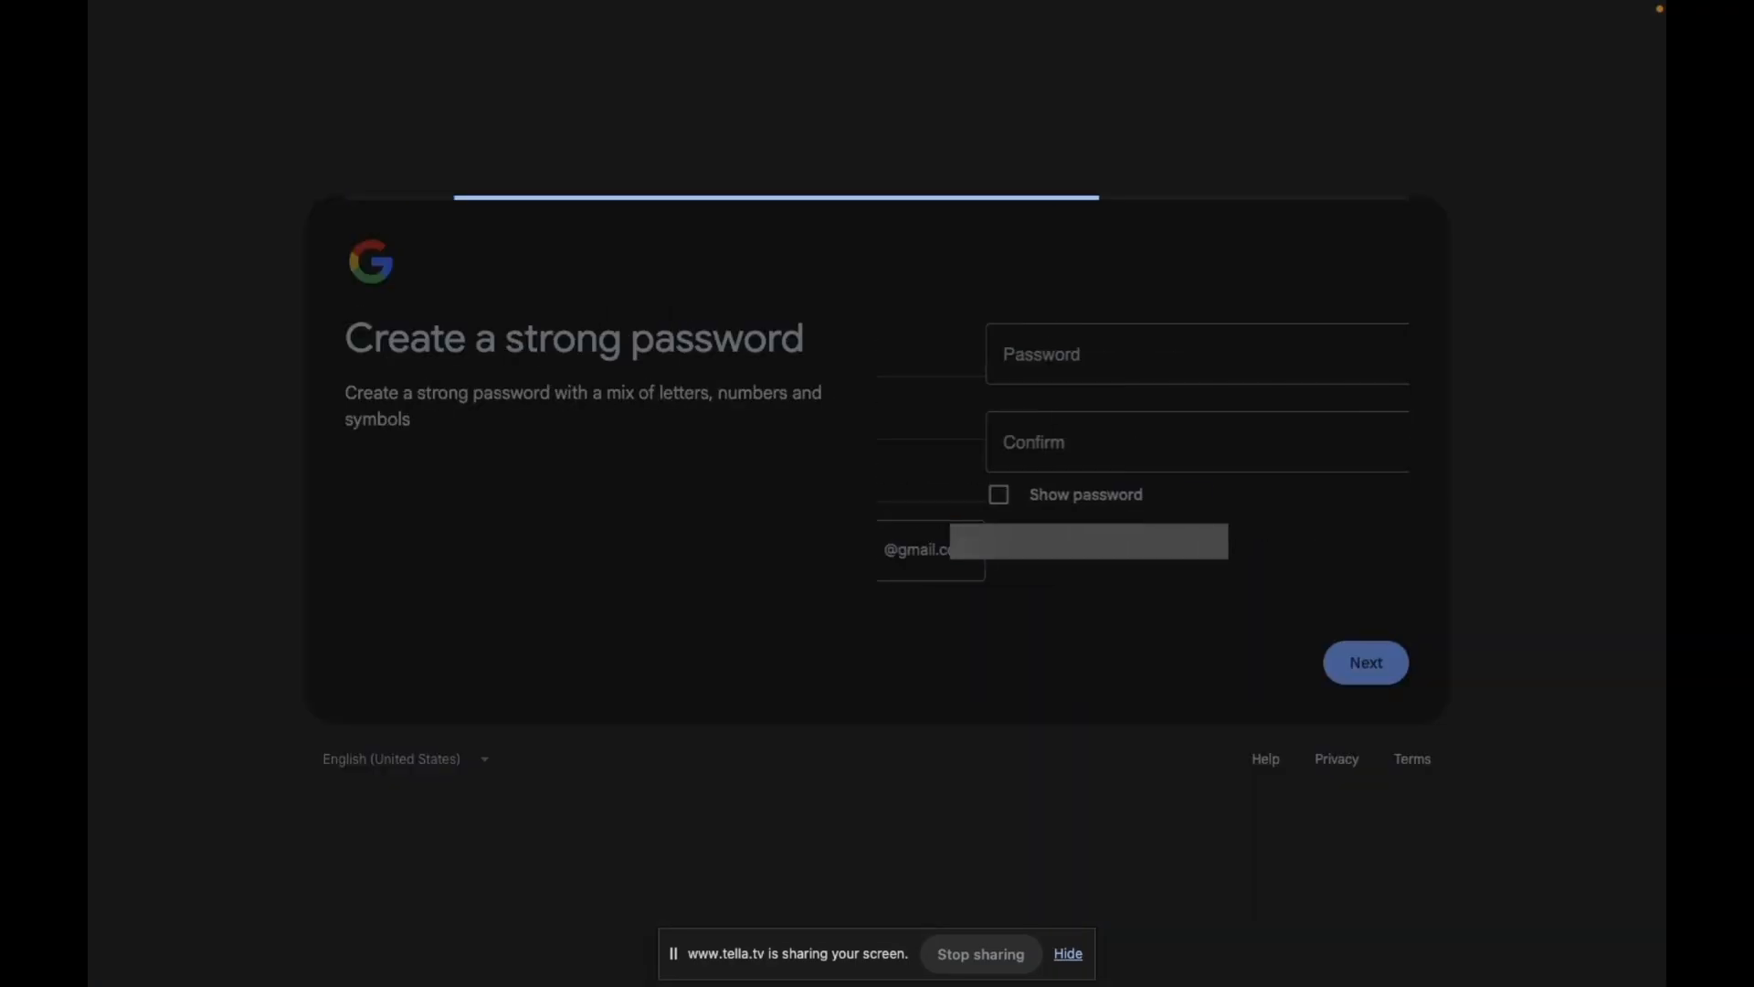
Step: Enter and confirm the new account's password, and submit it
text(•••••••••)
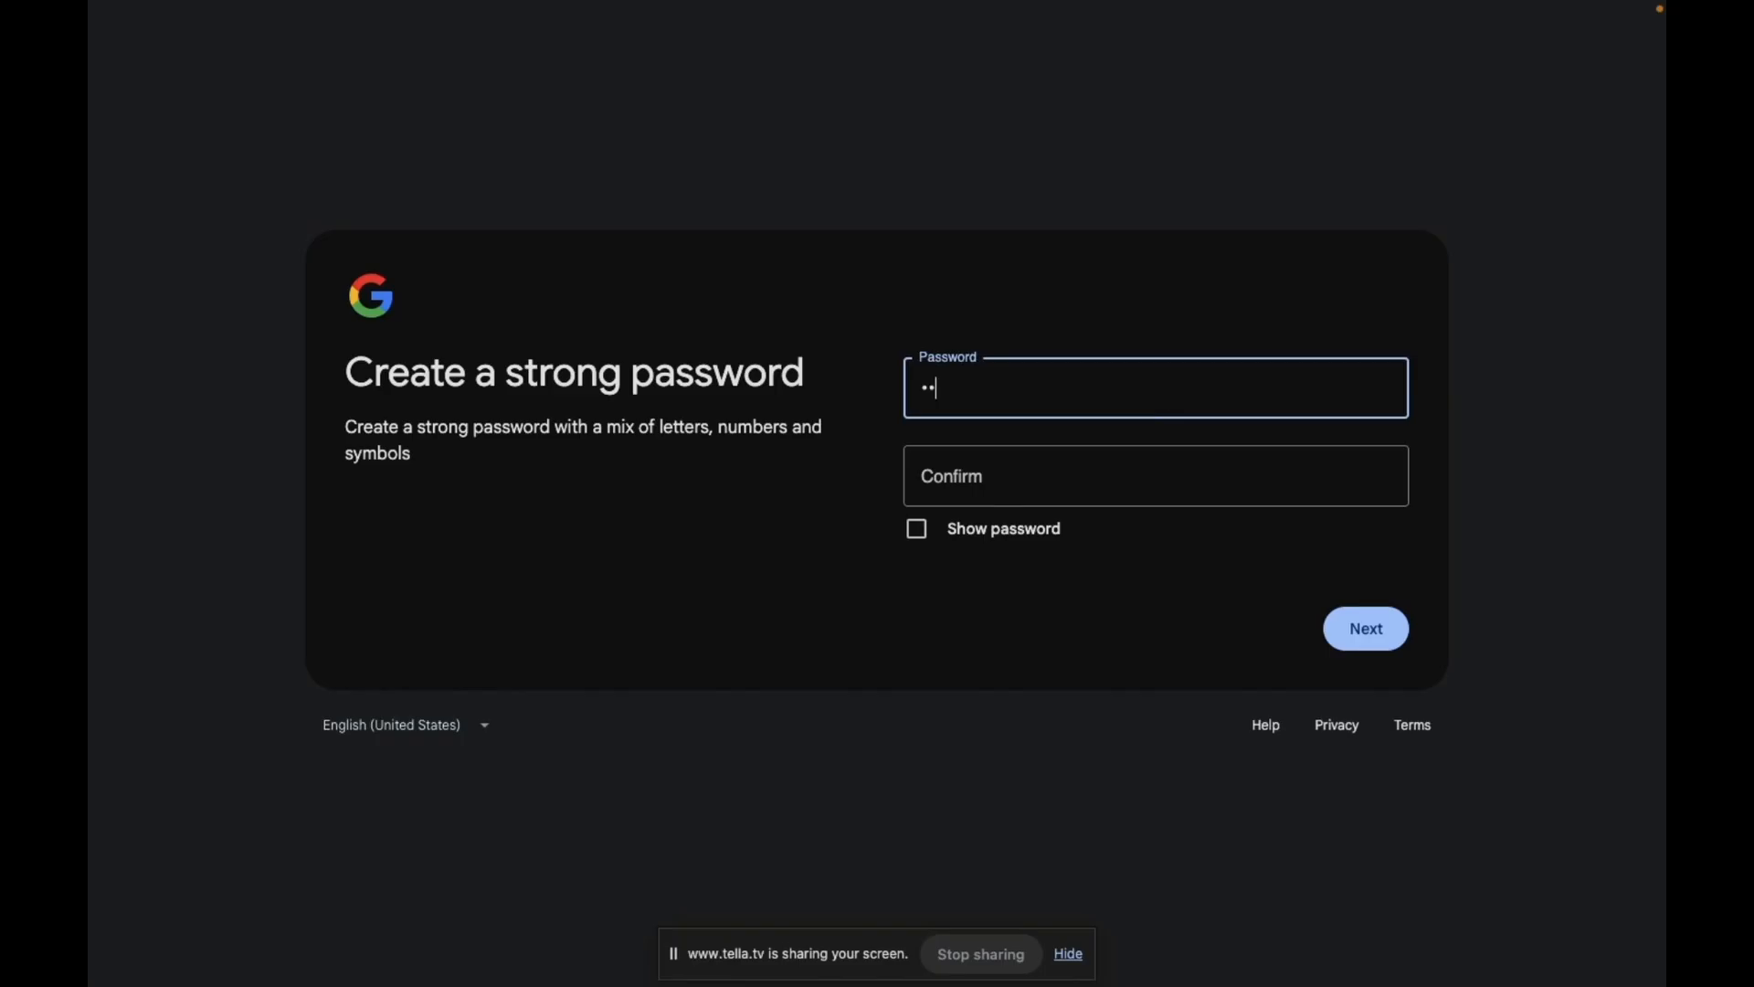
key(Tab)
text(•••••••••)
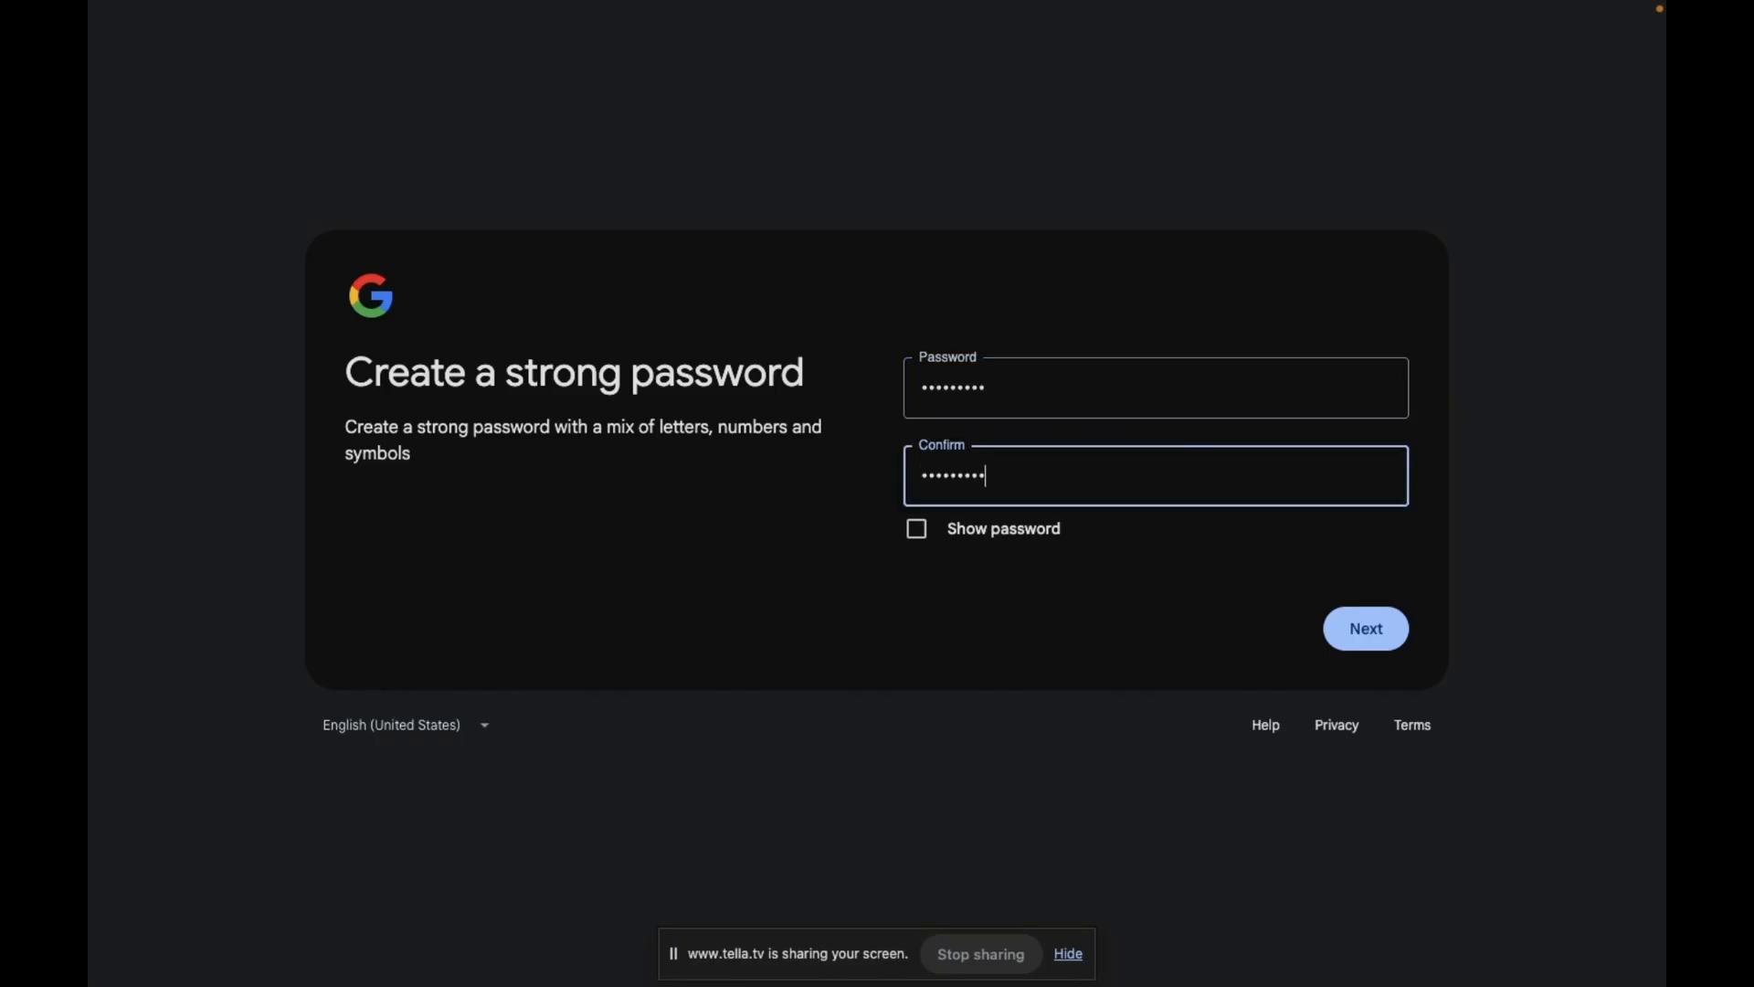
click(1369, 611)
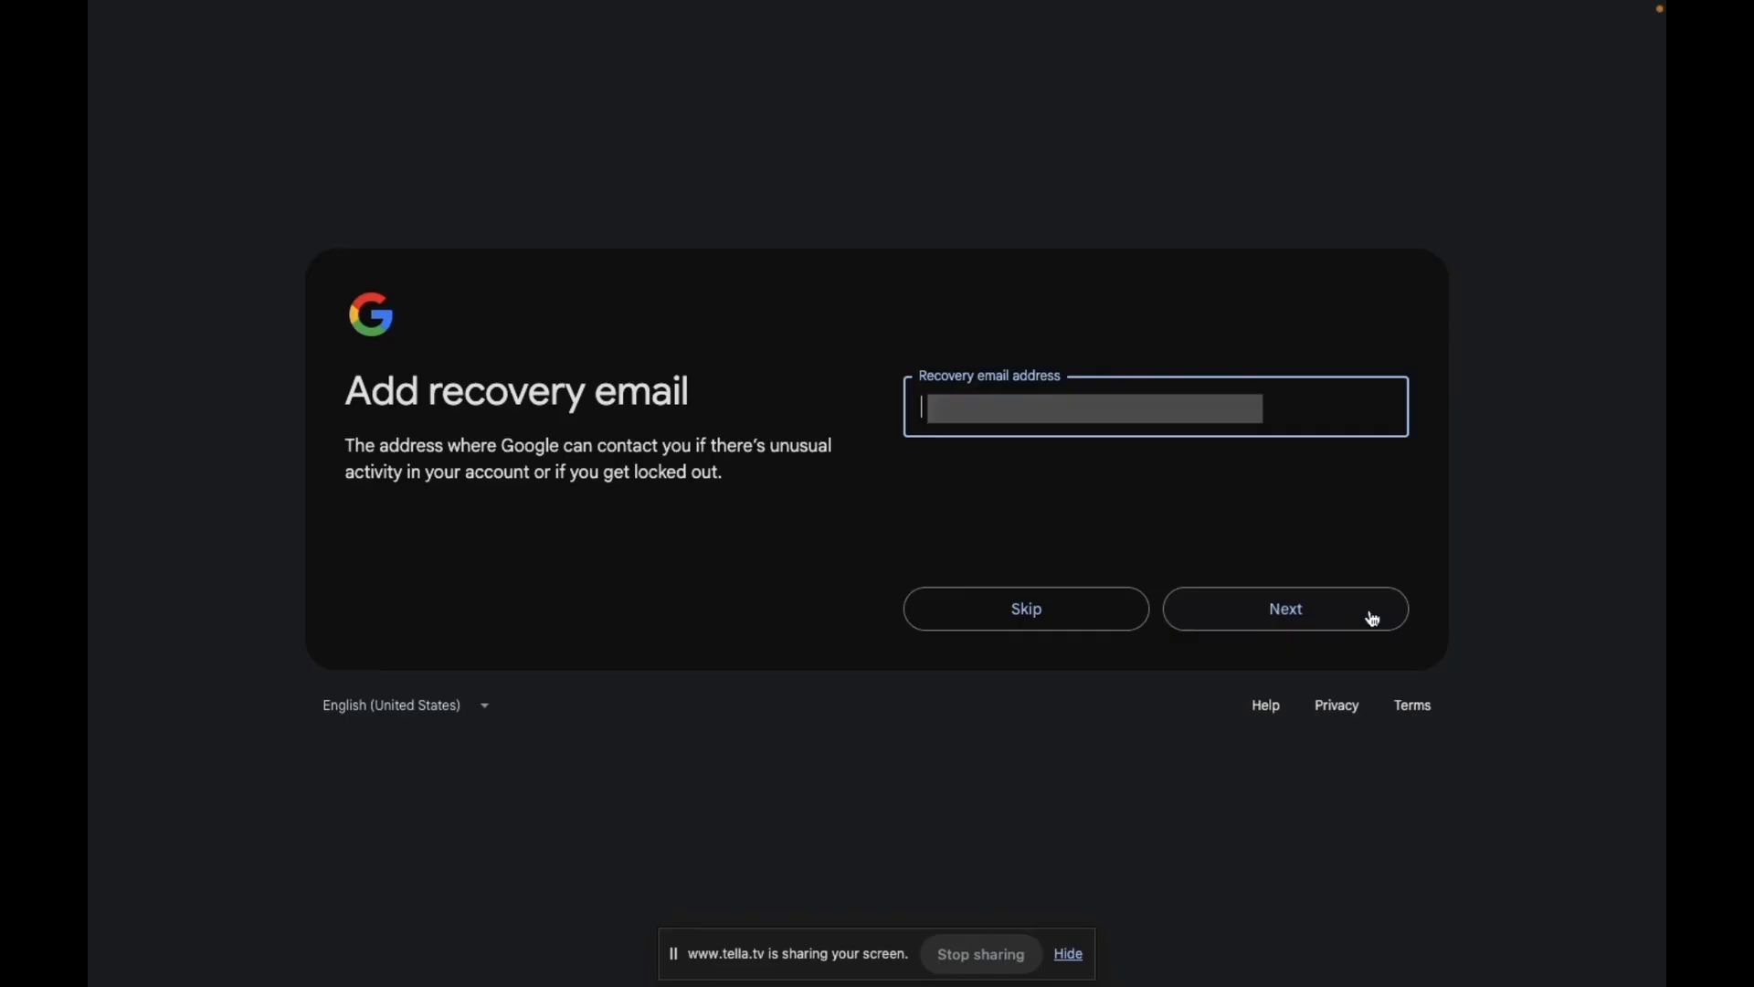
Step: Enter the recovery email address and accept the reviewed account info
text(m)
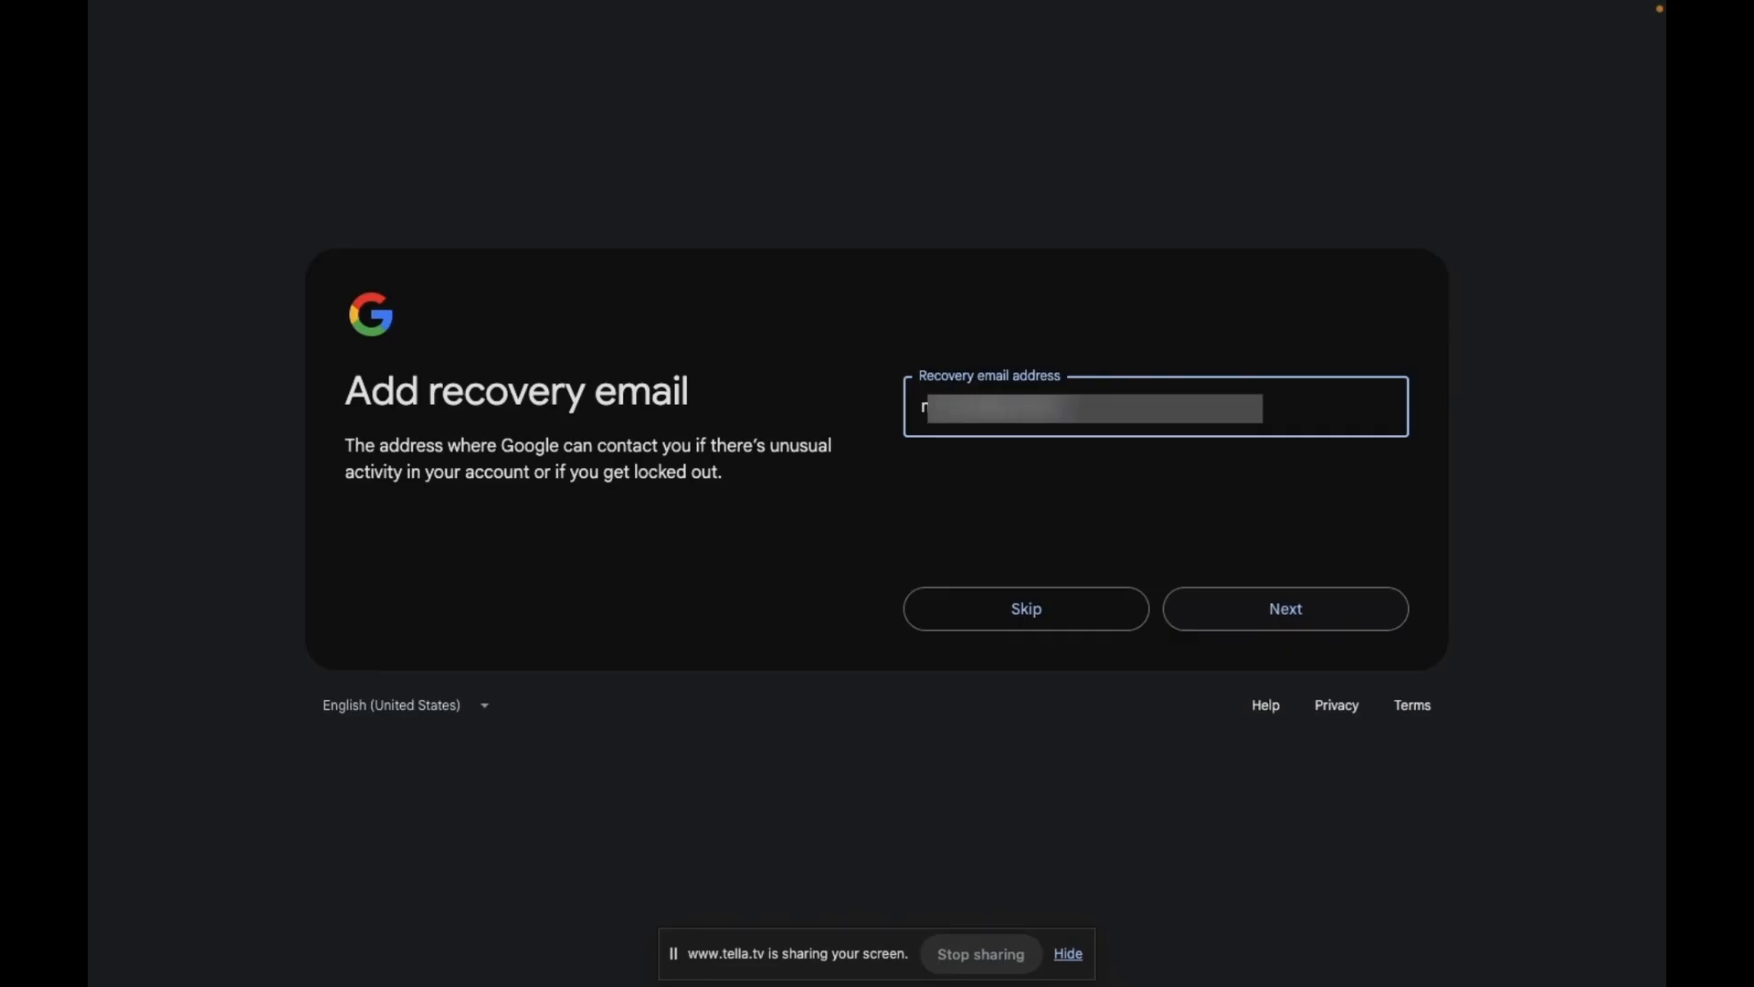
click(1319, 616)
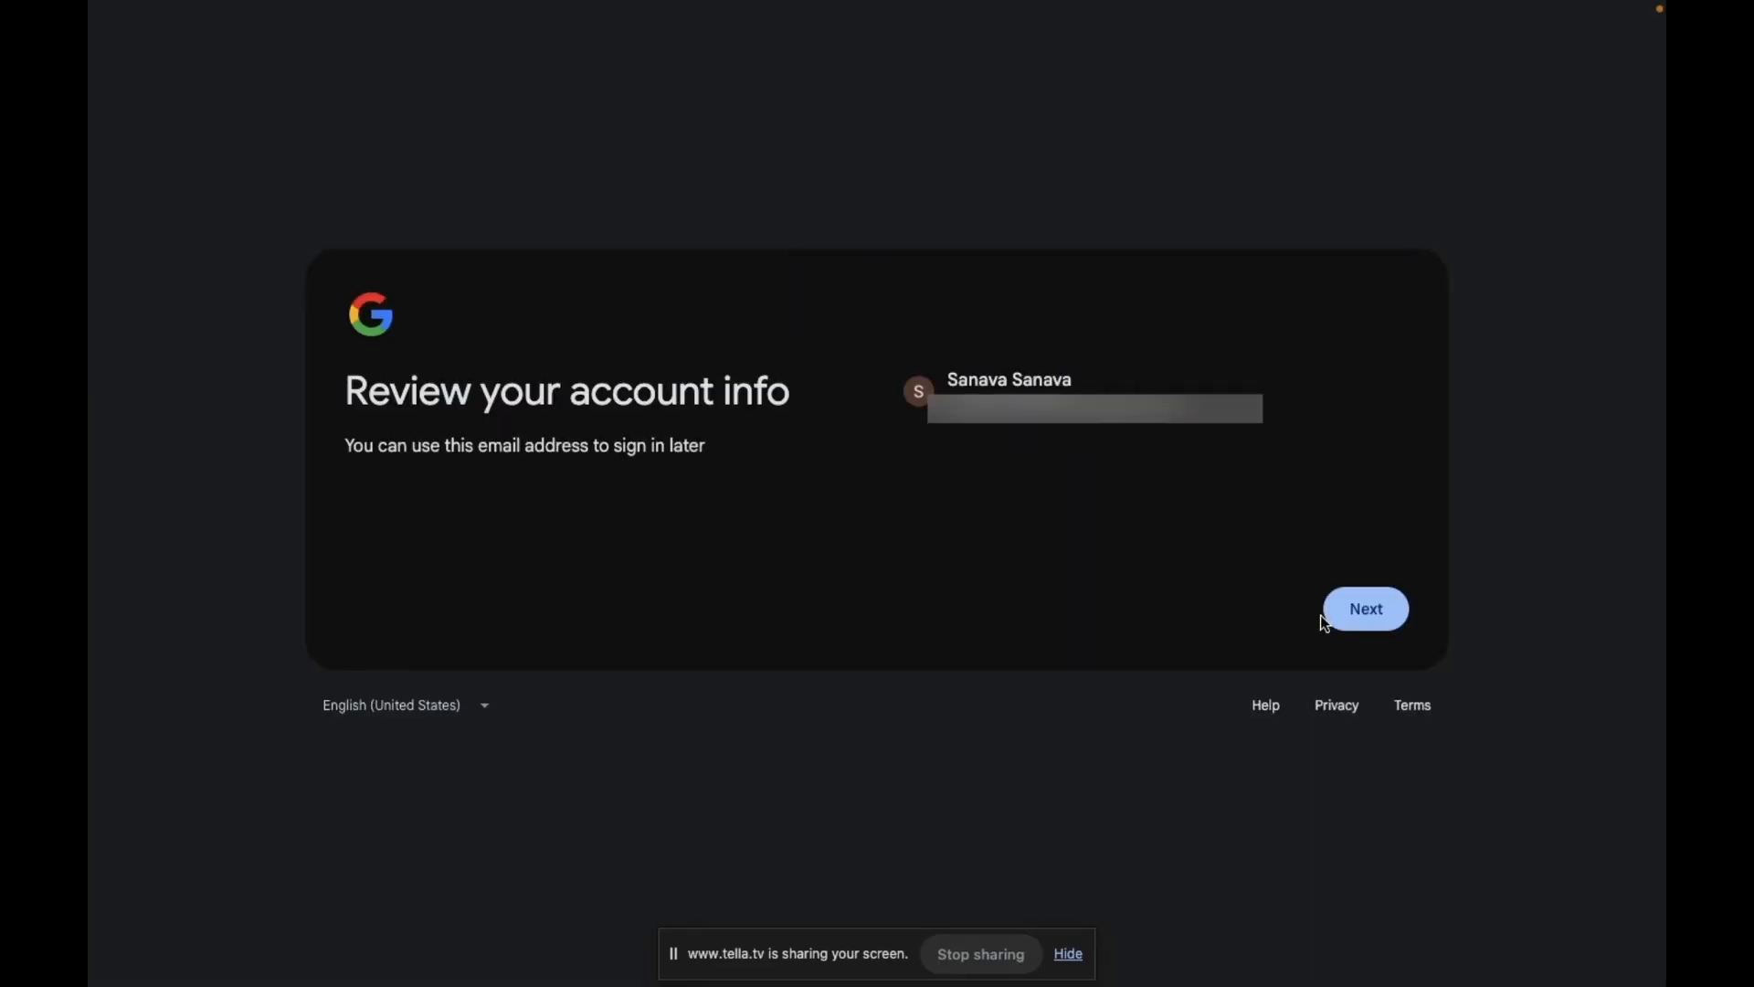
click(1346, 605)
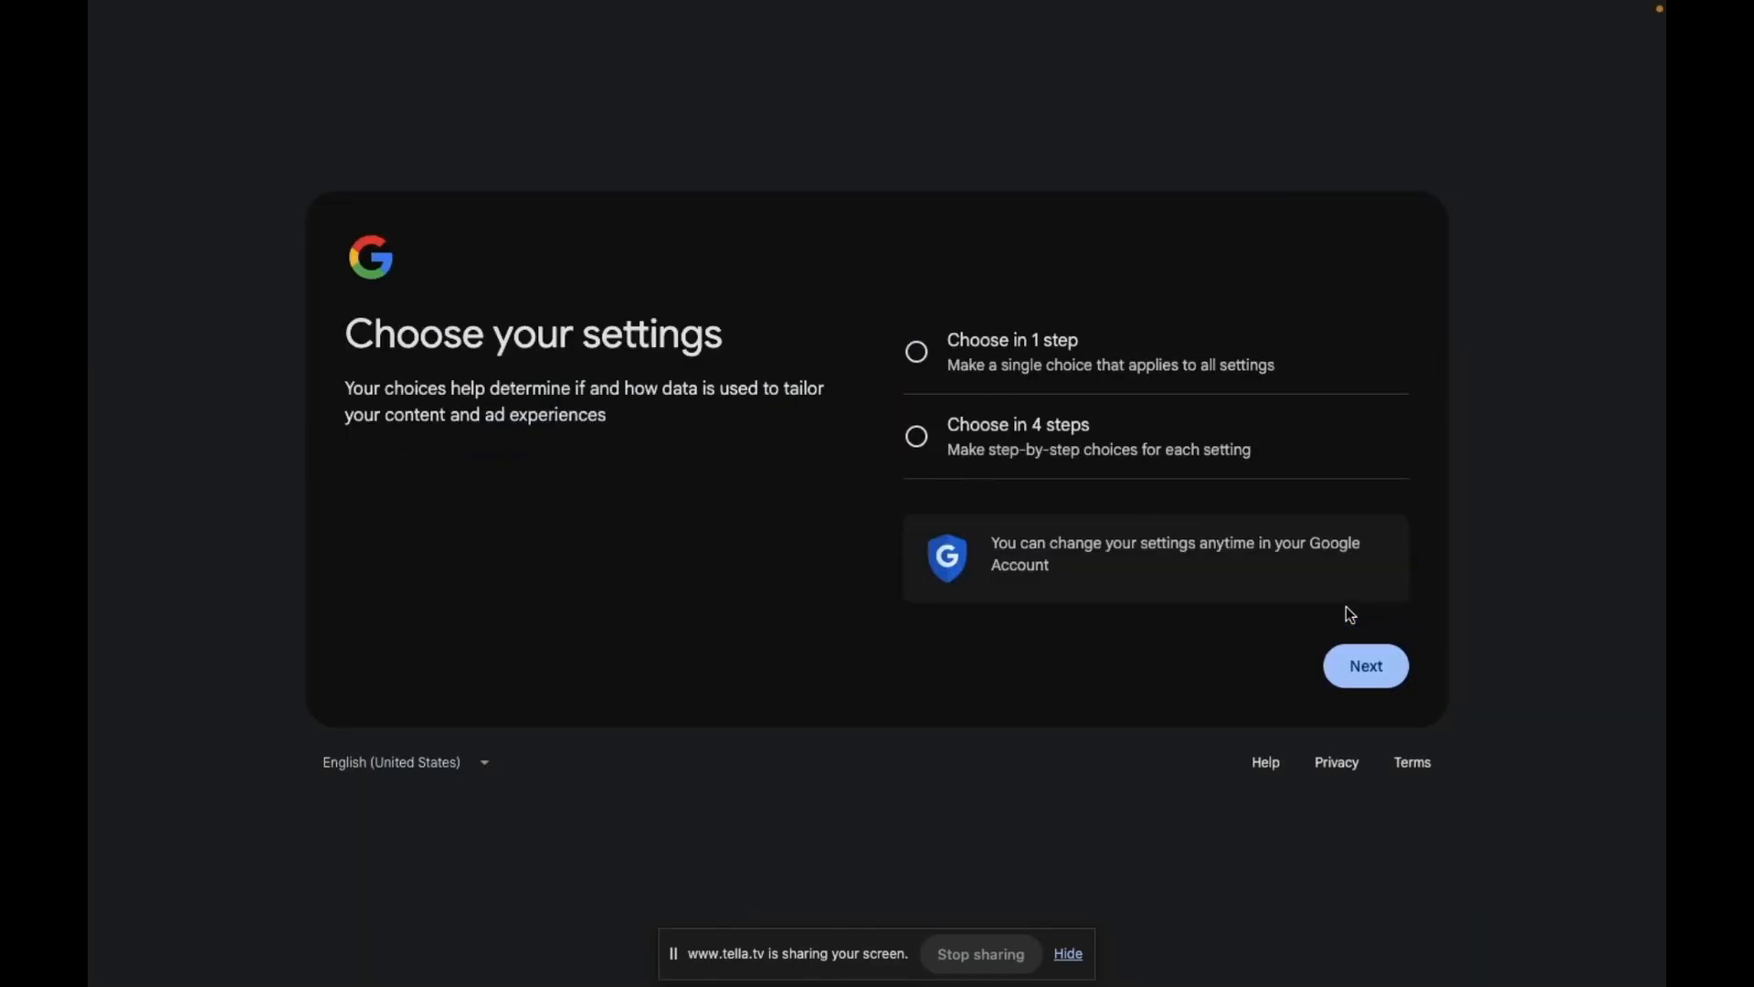
Step: Set the account's privacy settings with Choose in 1 step and go through the data-use and cookie information
click(1225, 375)
click(1380, 661)
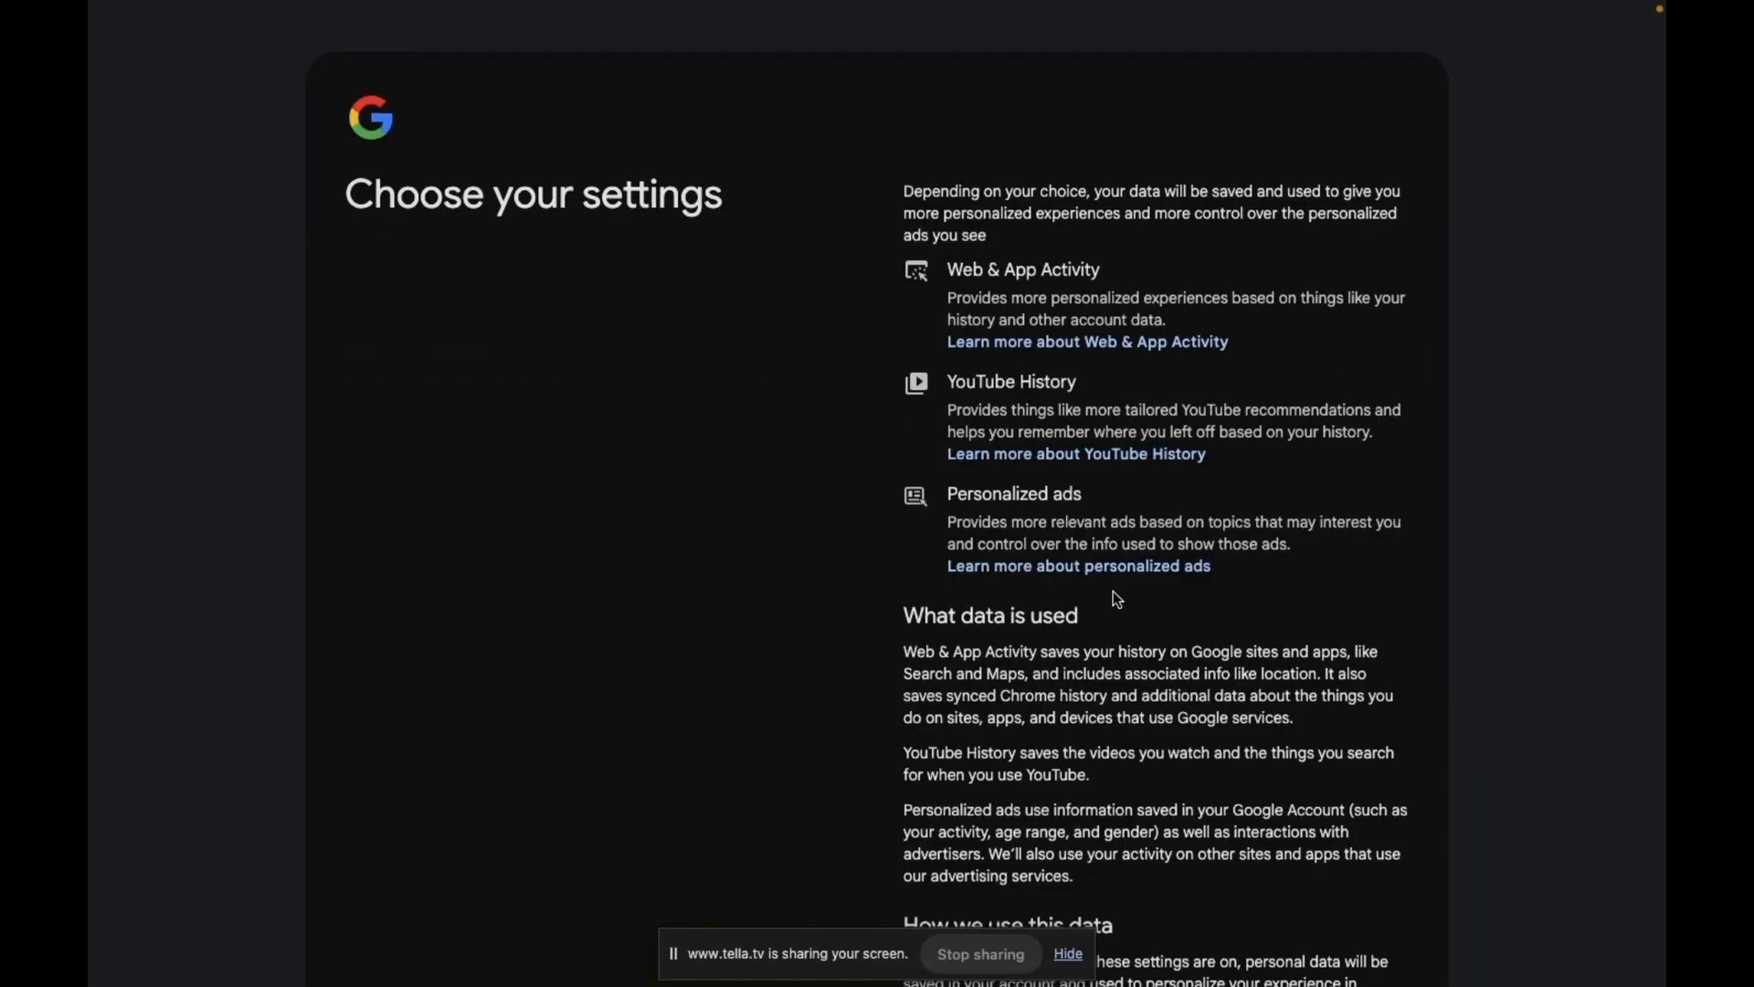
scroll(1113, 599, down, 10)
click(1217, 713)
scroll(1218, 709, down, 5)
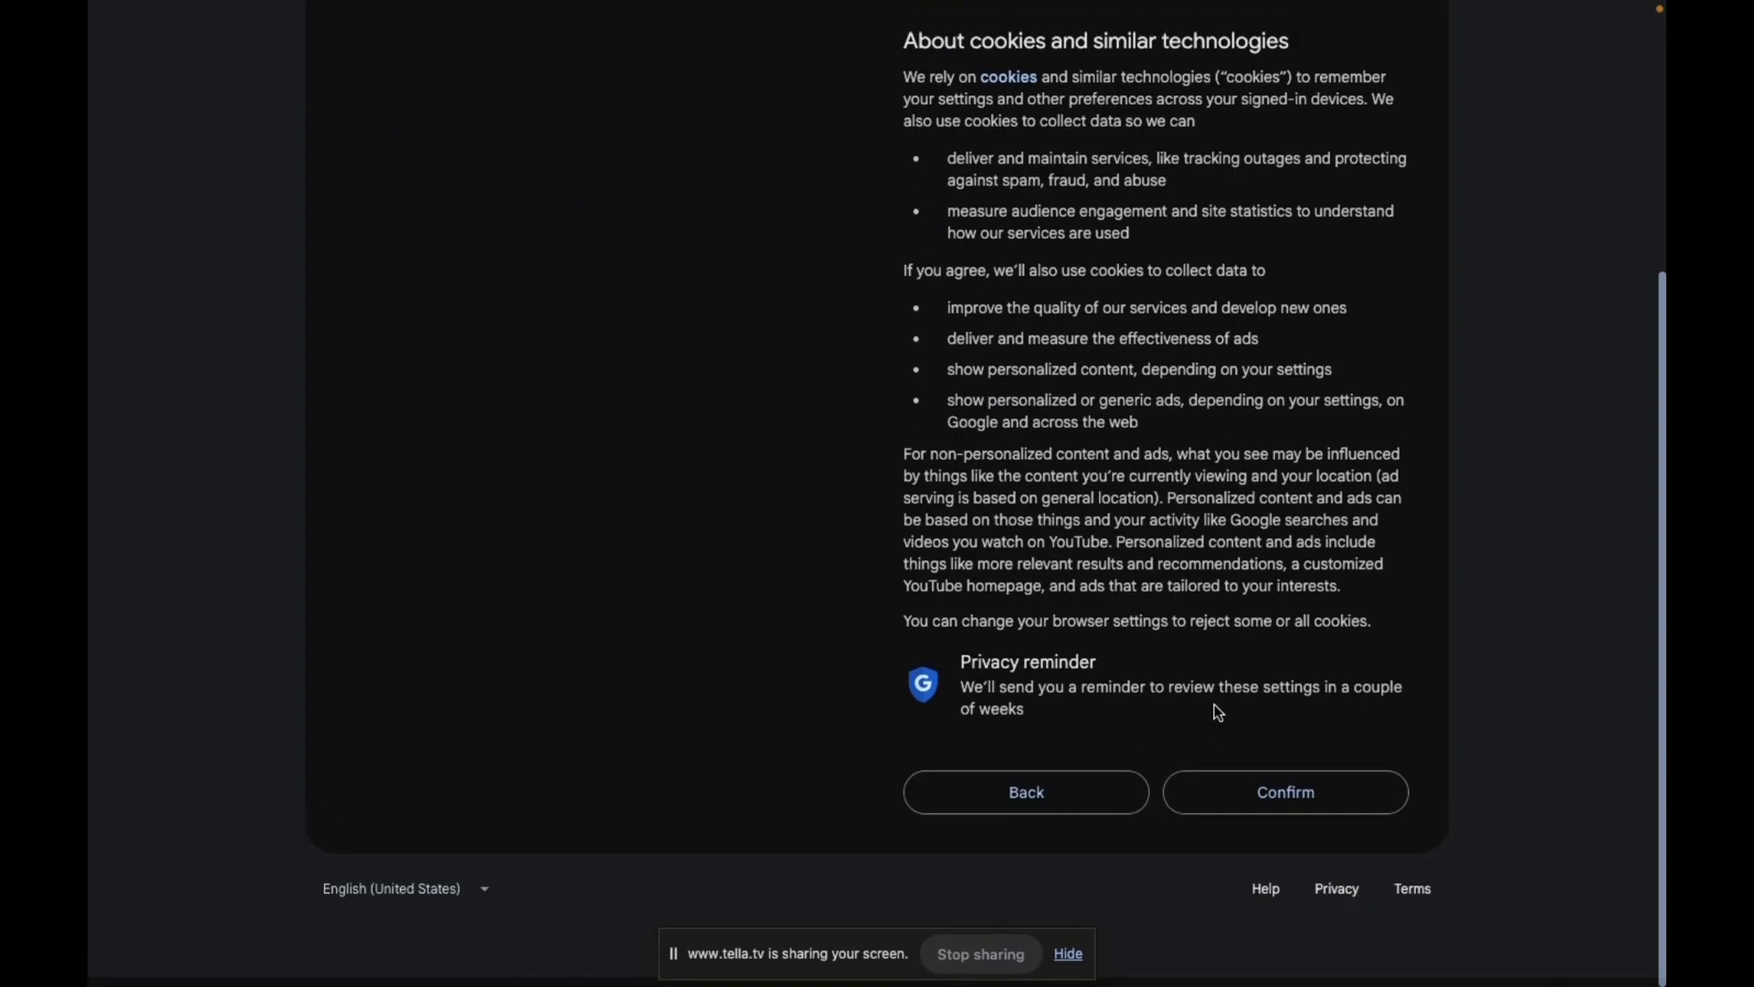
scroll(1257, 799, up, 5)
scroll(1266, 810, down, 3)
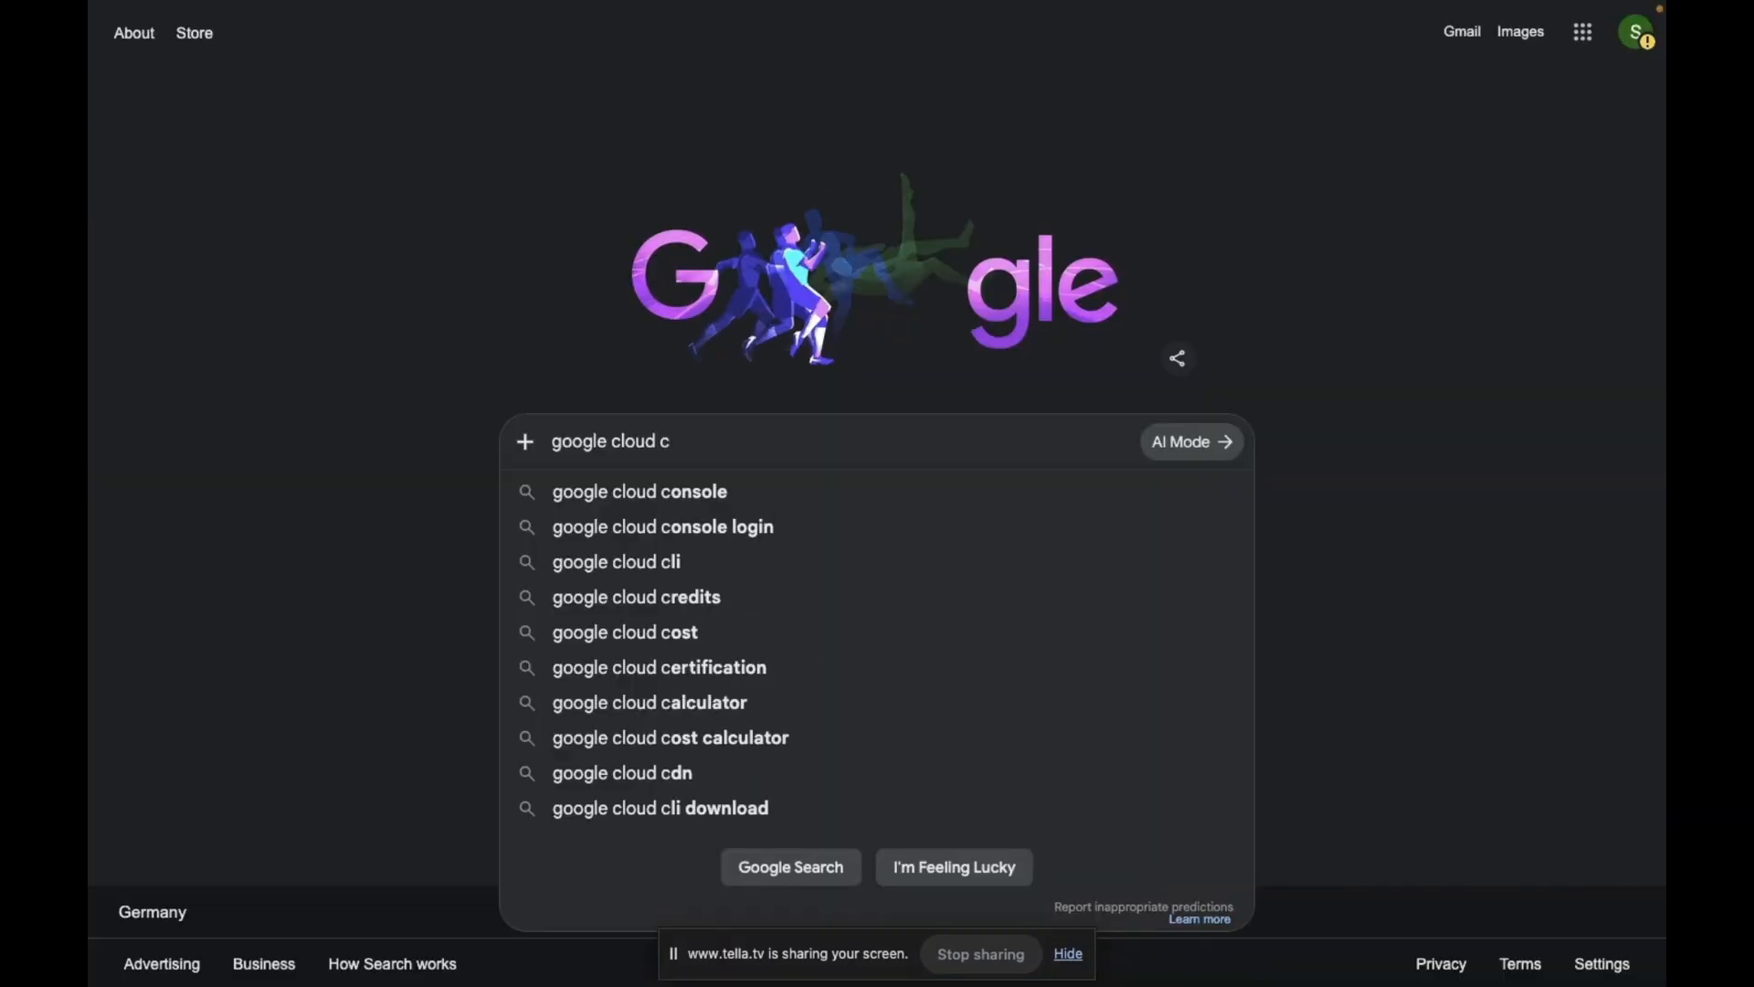
Step: Search Google for "google cloud console" and open the Cloud Management Console result
text(onsole)
key(Return)
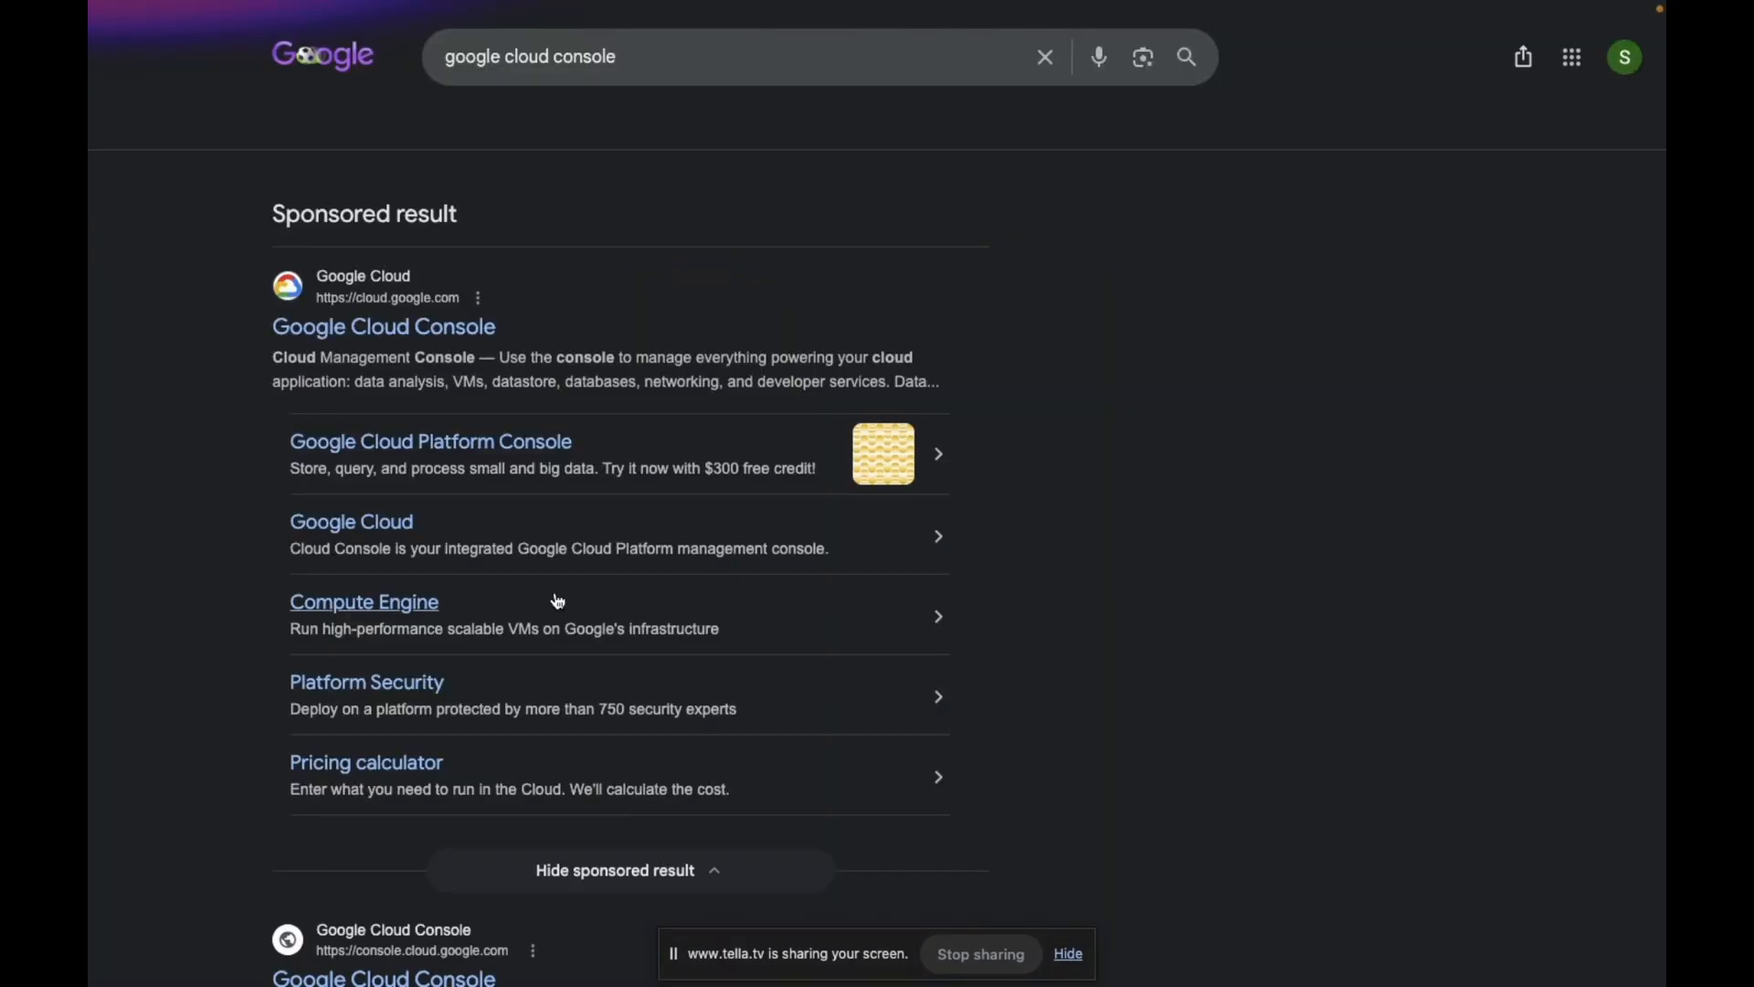
scroll(450, 302, down, 7)
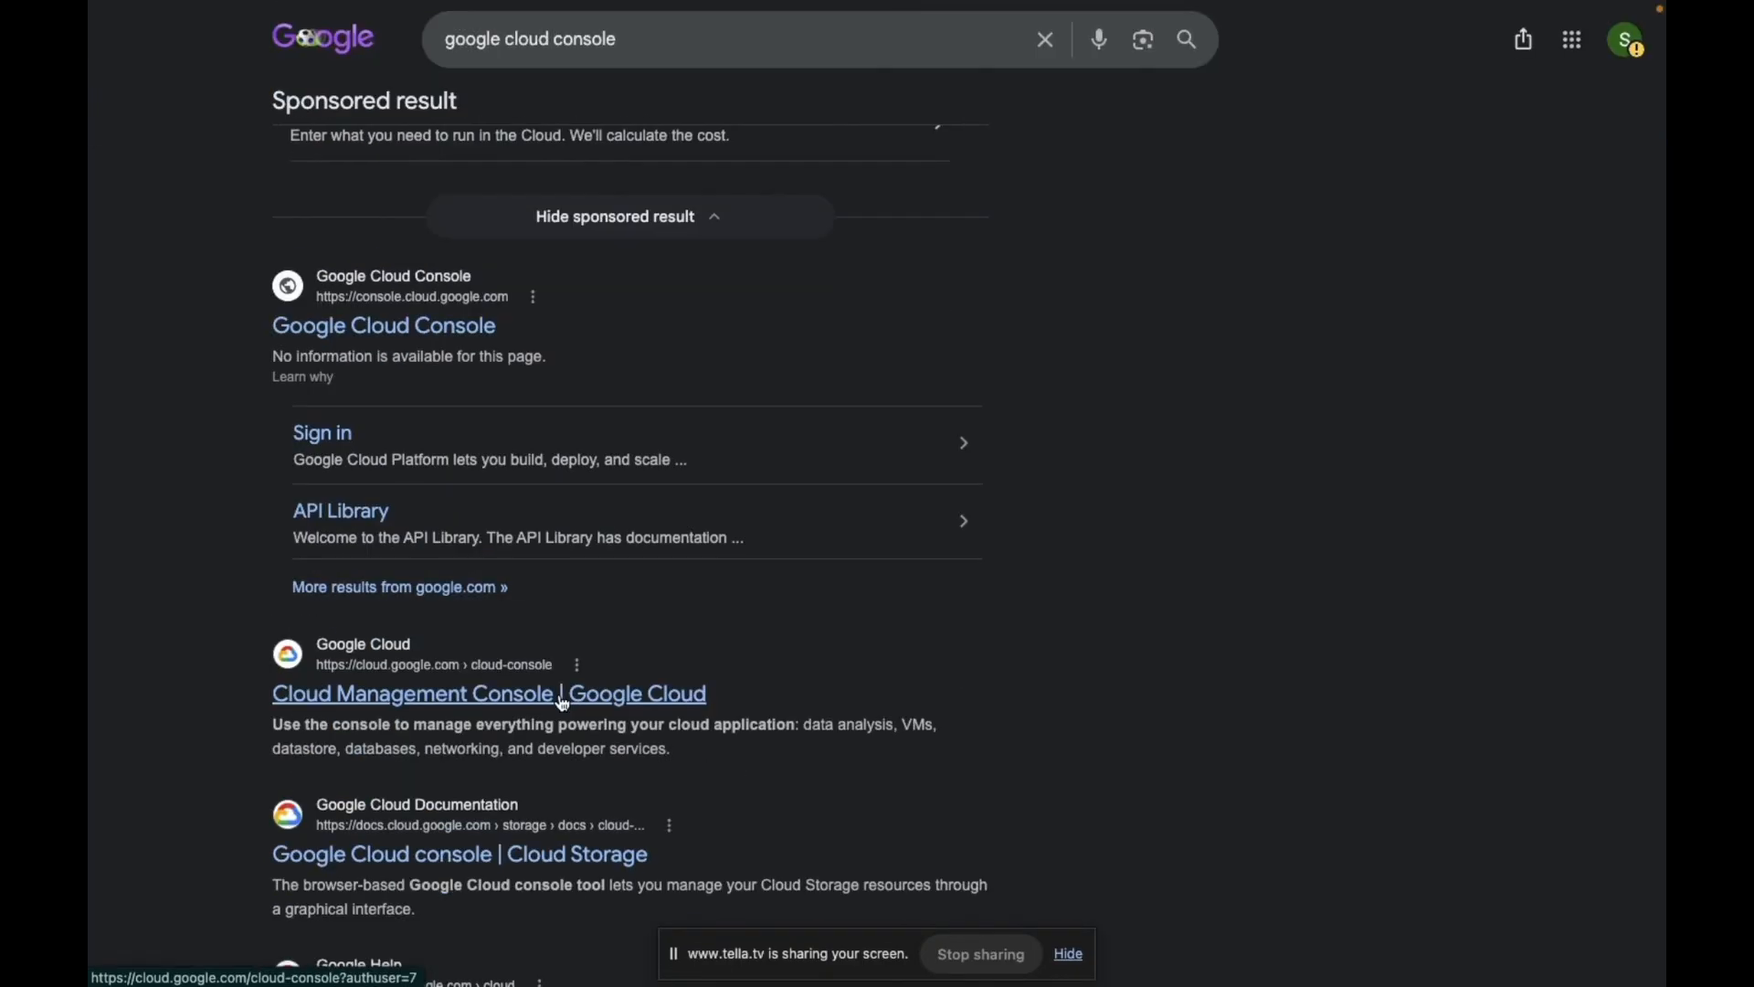
click(563, 697)
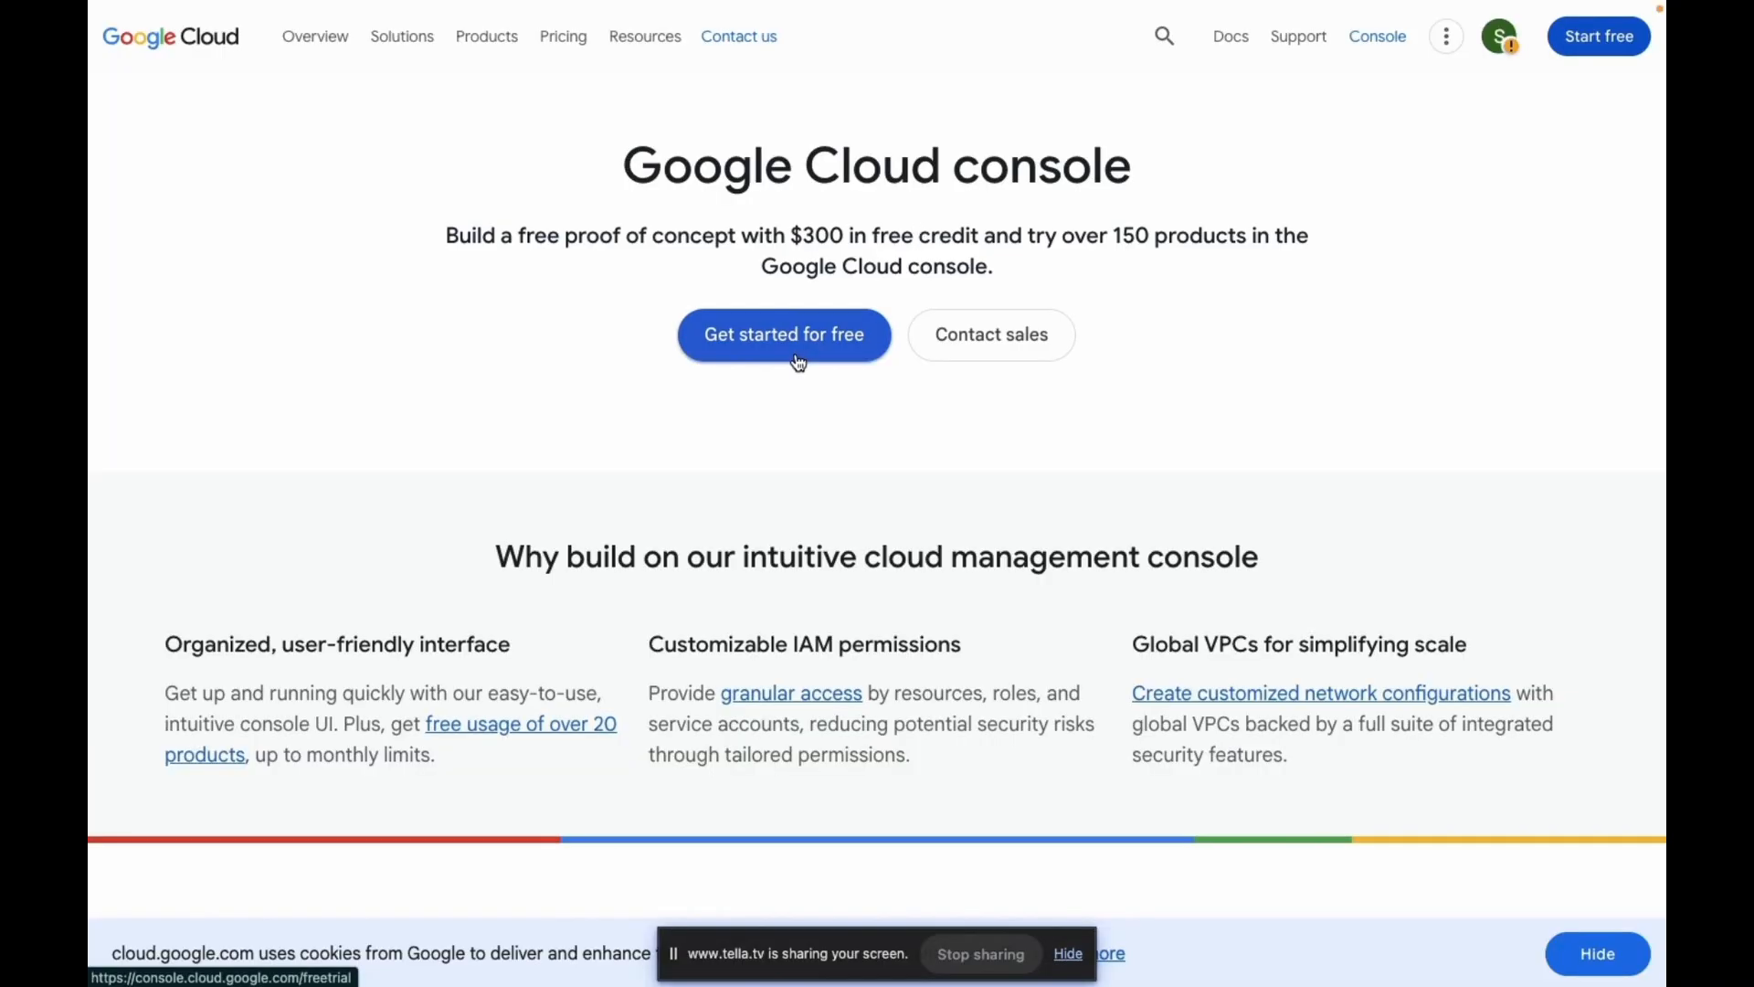
Step: Get started with the Google Cloud free trial, set the country to Greece and agree to the terms
click(799, 362)
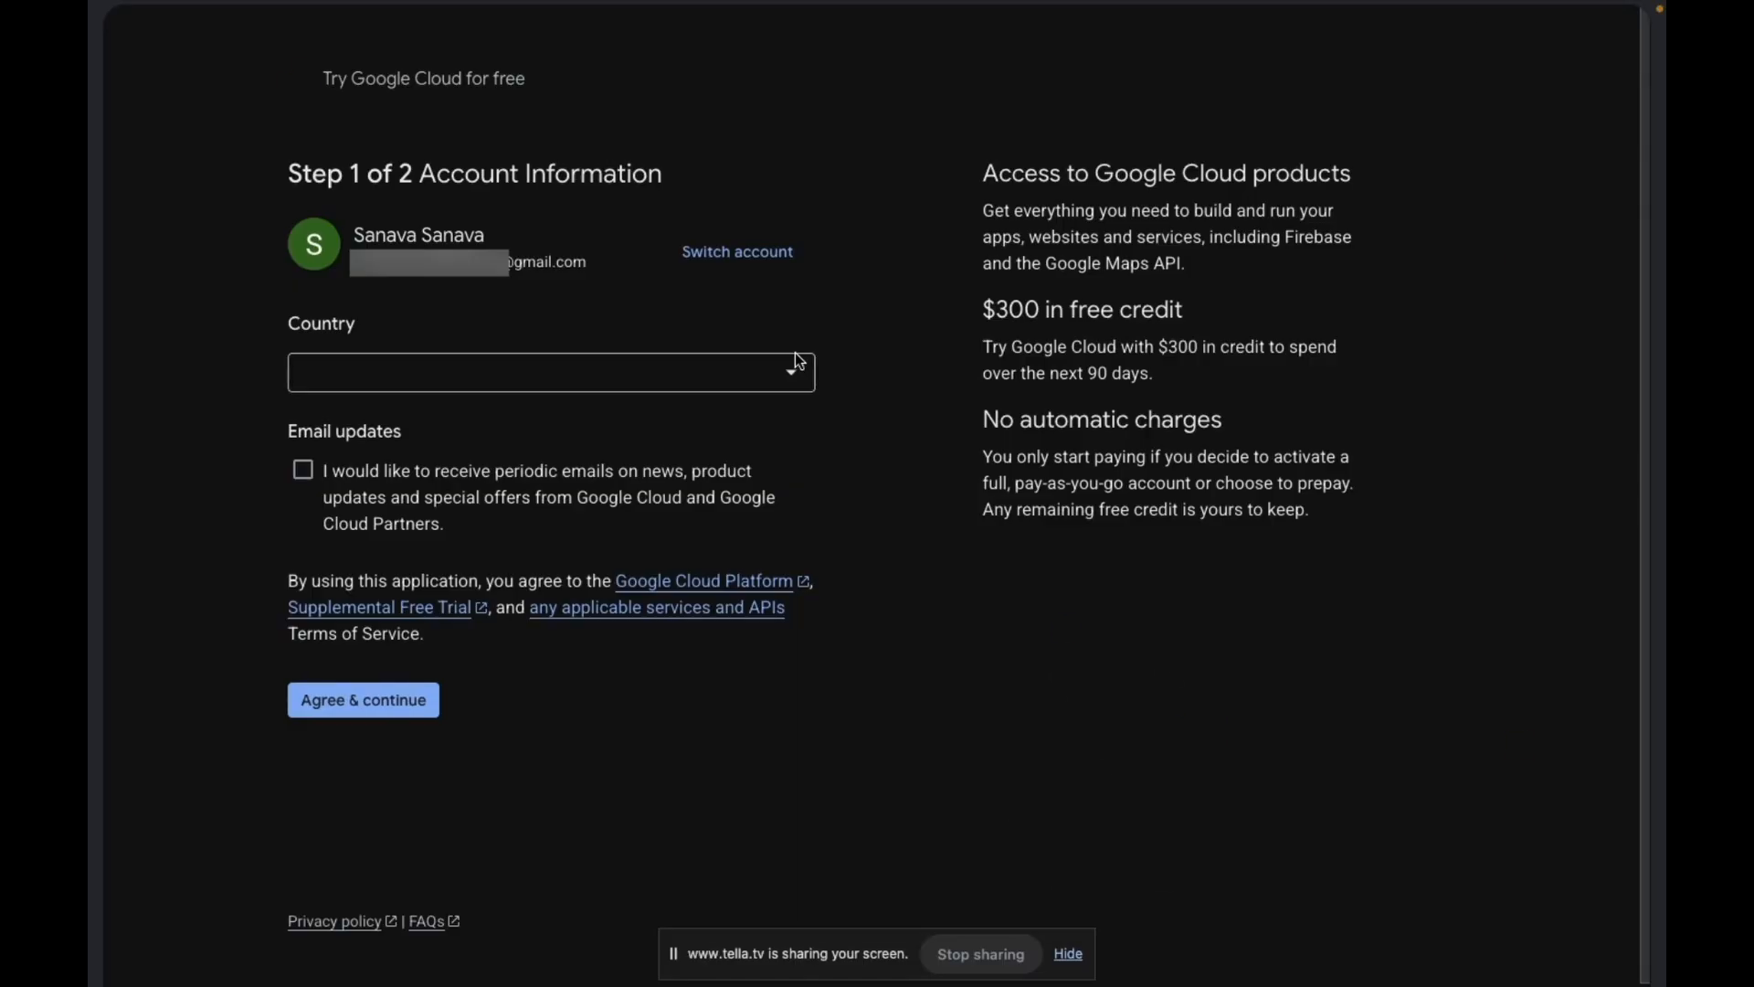
click(431, 379)
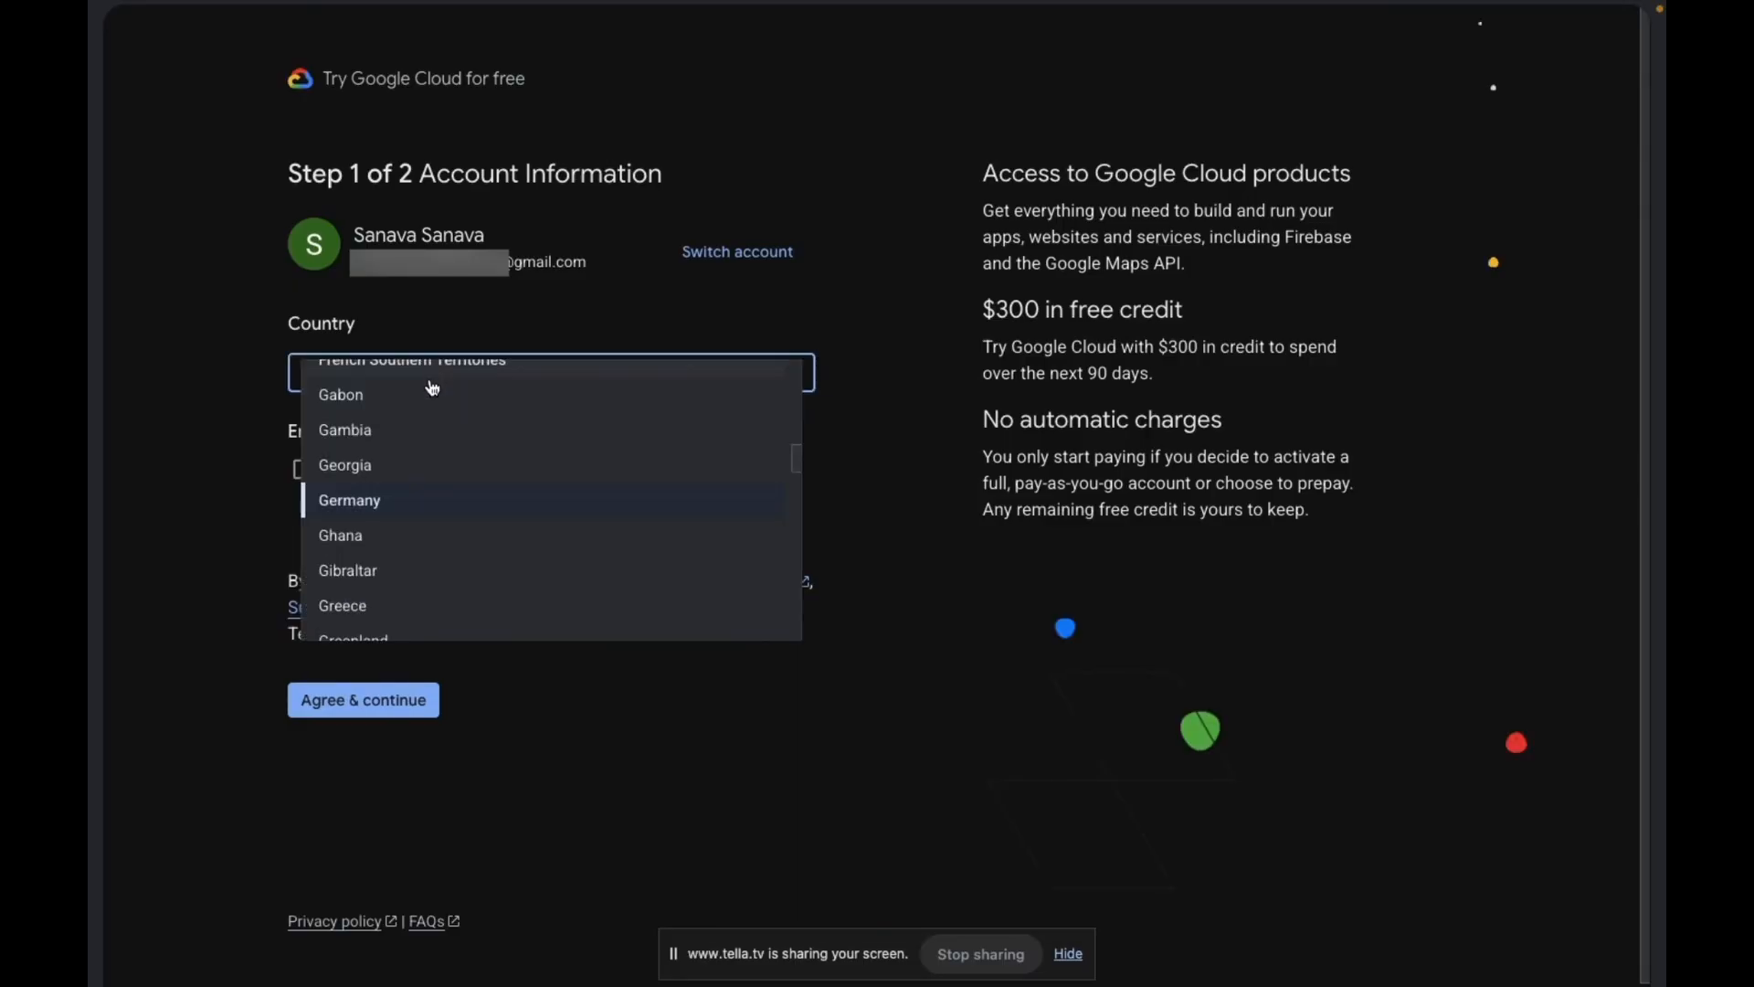
click(375, 606)
click(375, 711)
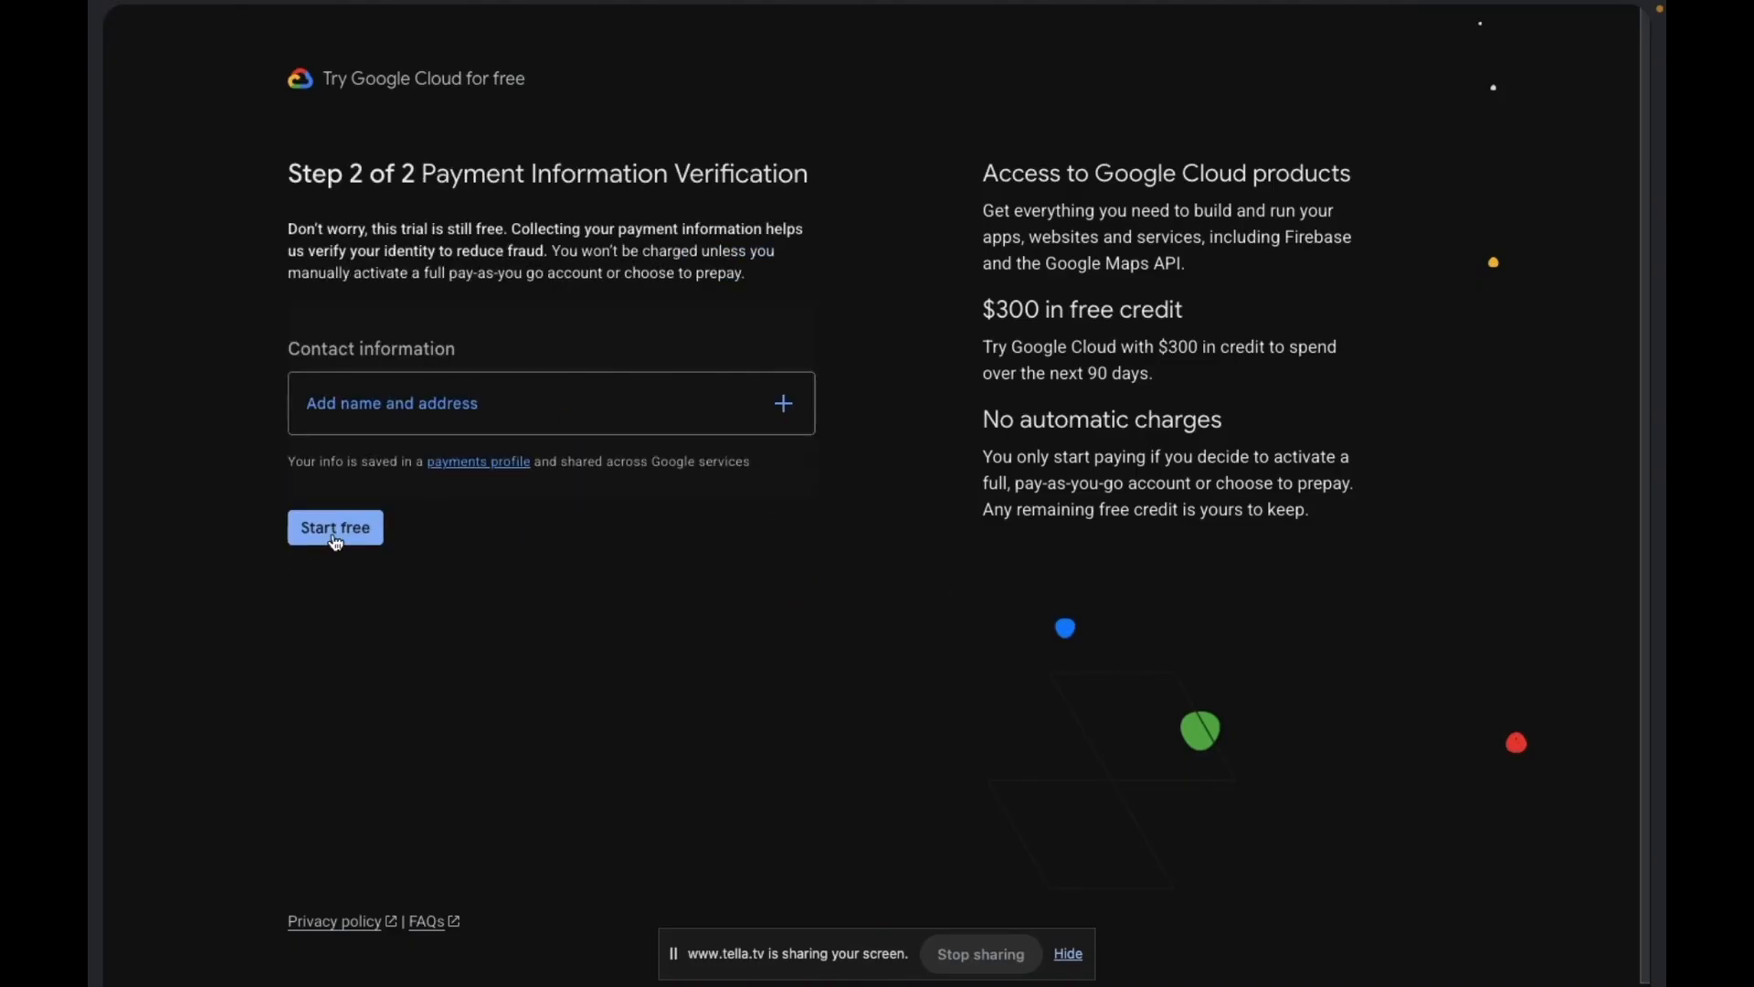
Step: Save the contact name and address for the payments profile, and add a credit or debit card with its card number
click(389, 418)
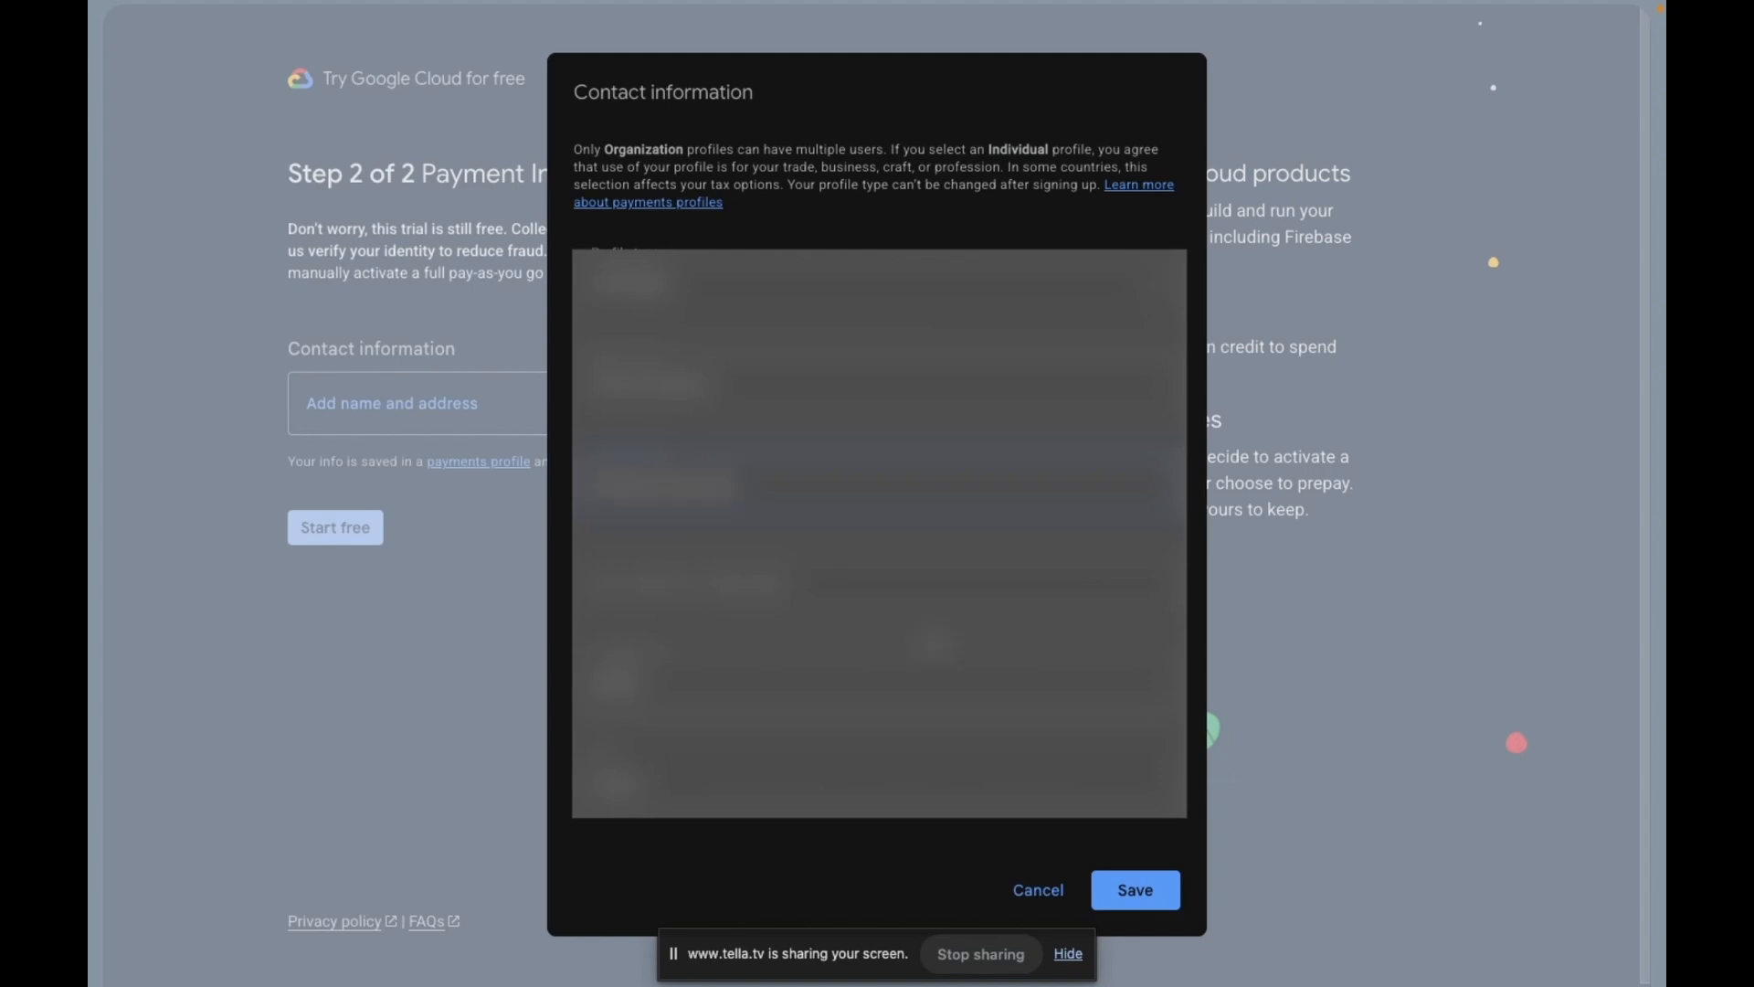
click(1130, 891)
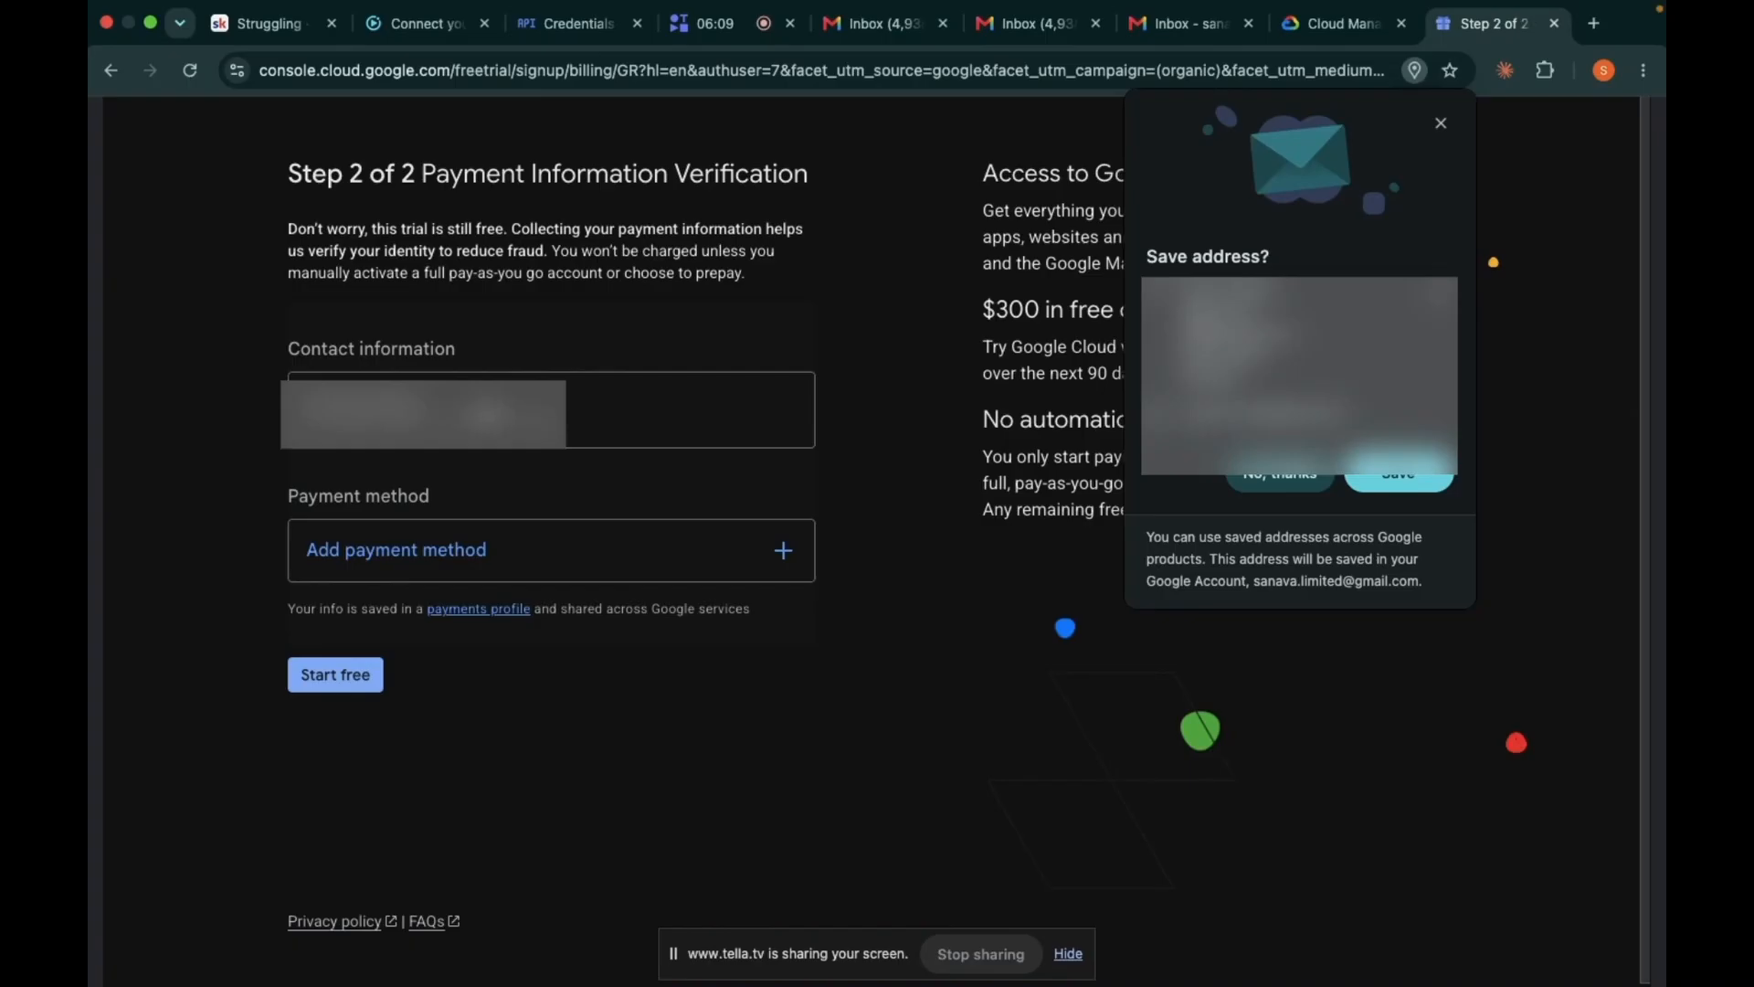
click(532, 549)
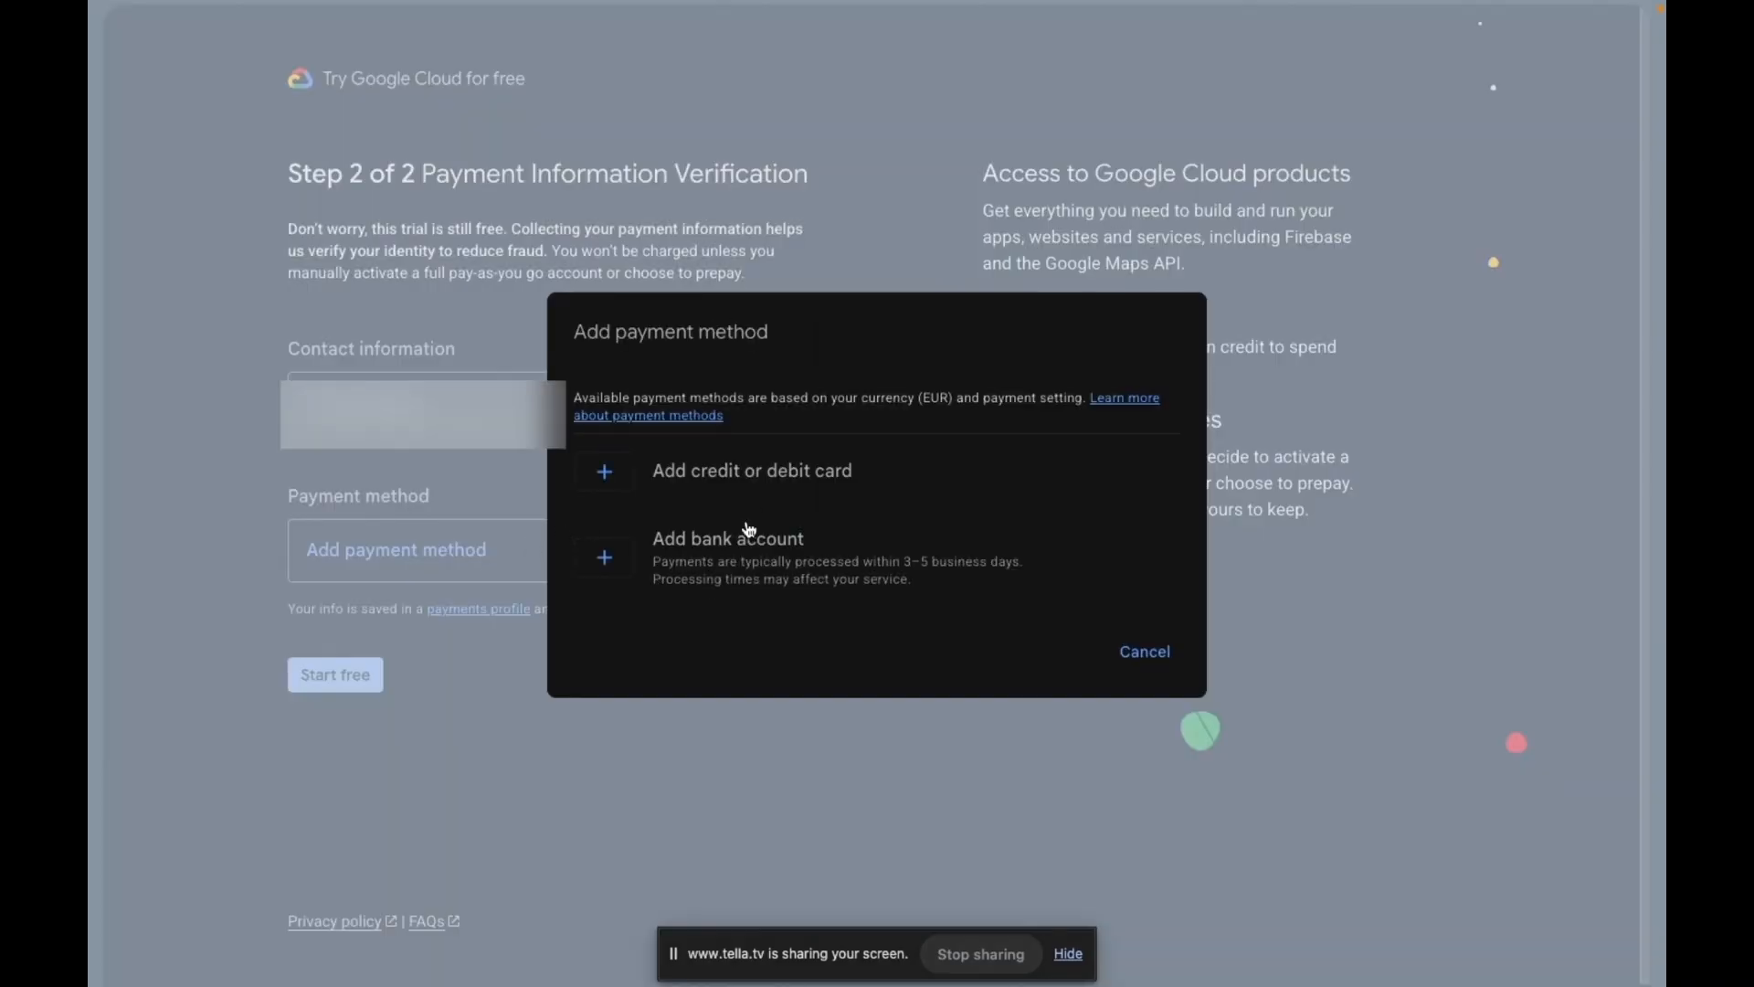
click(729, 477)
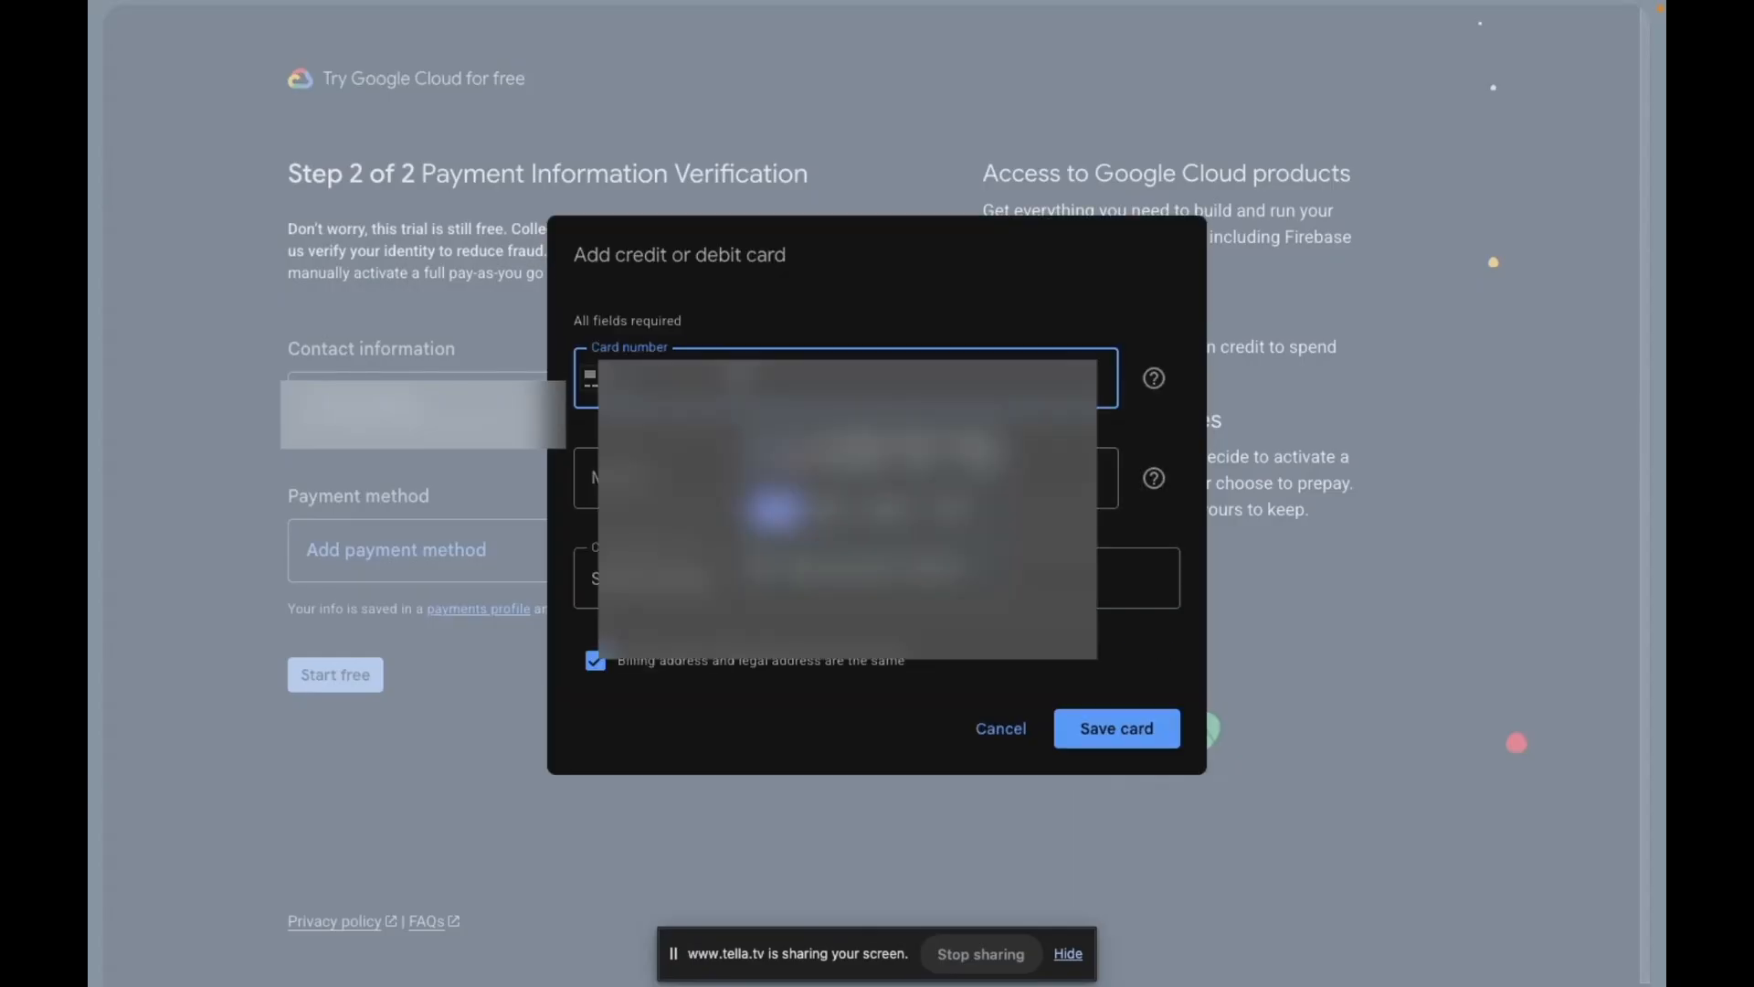
click(863, 463)
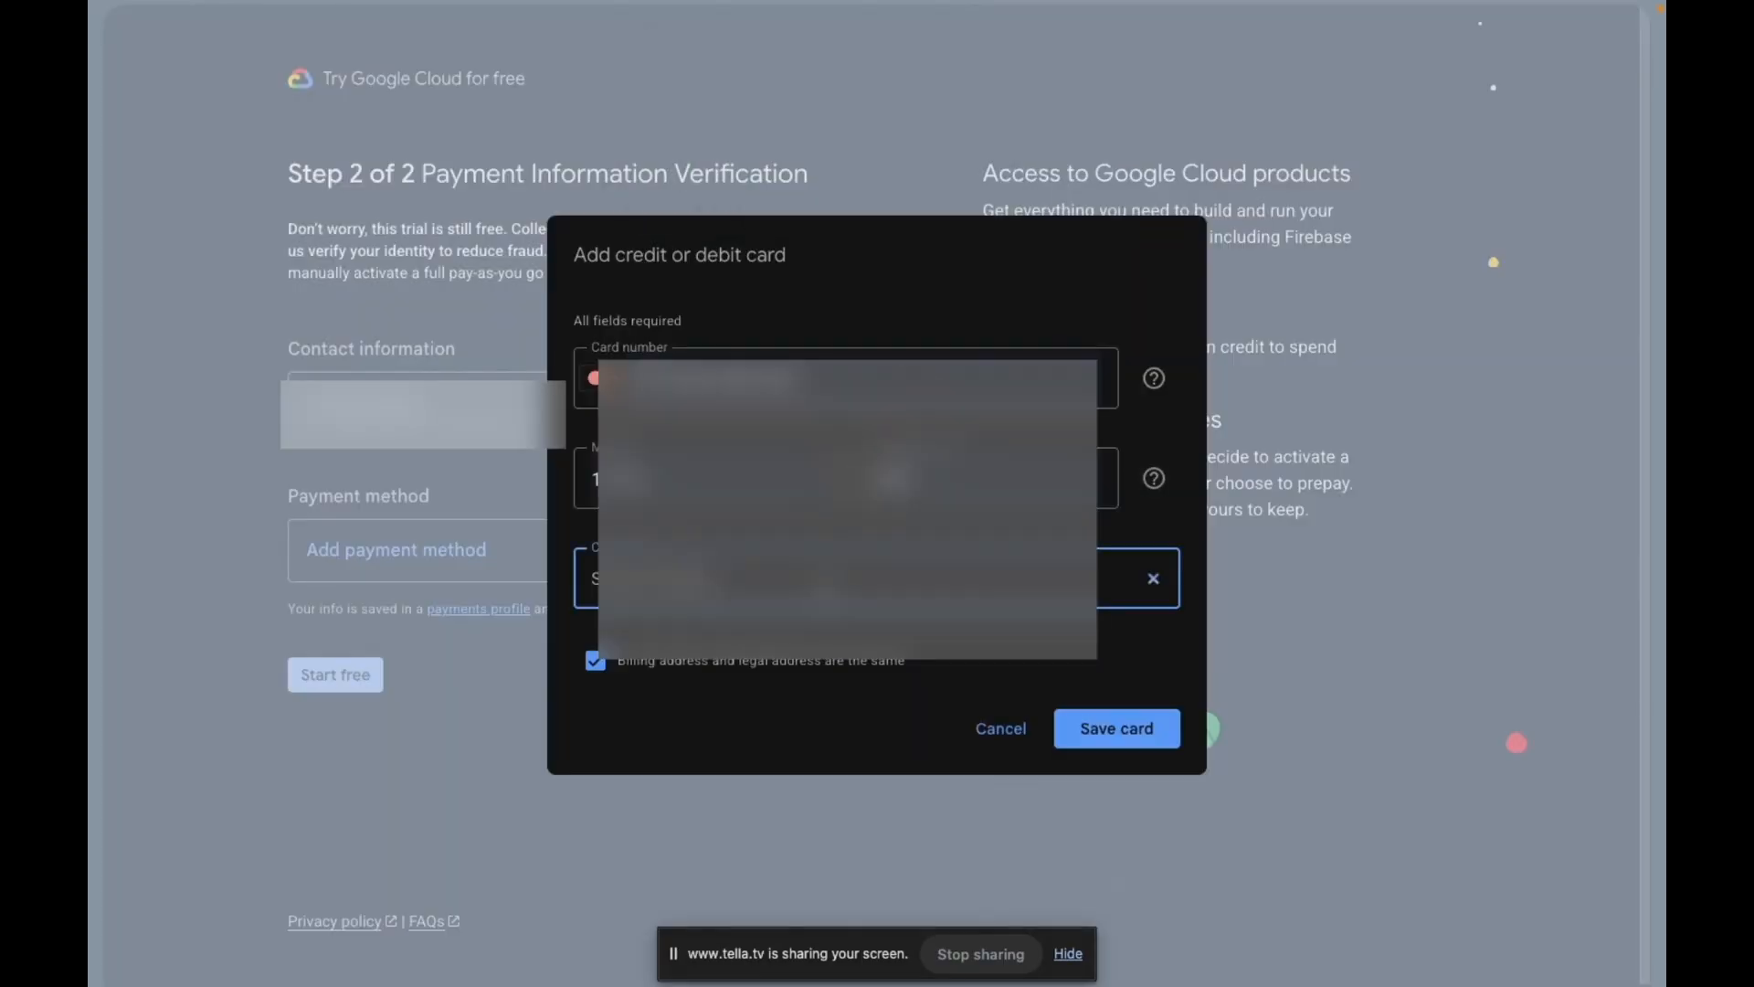
click(1085, 726)
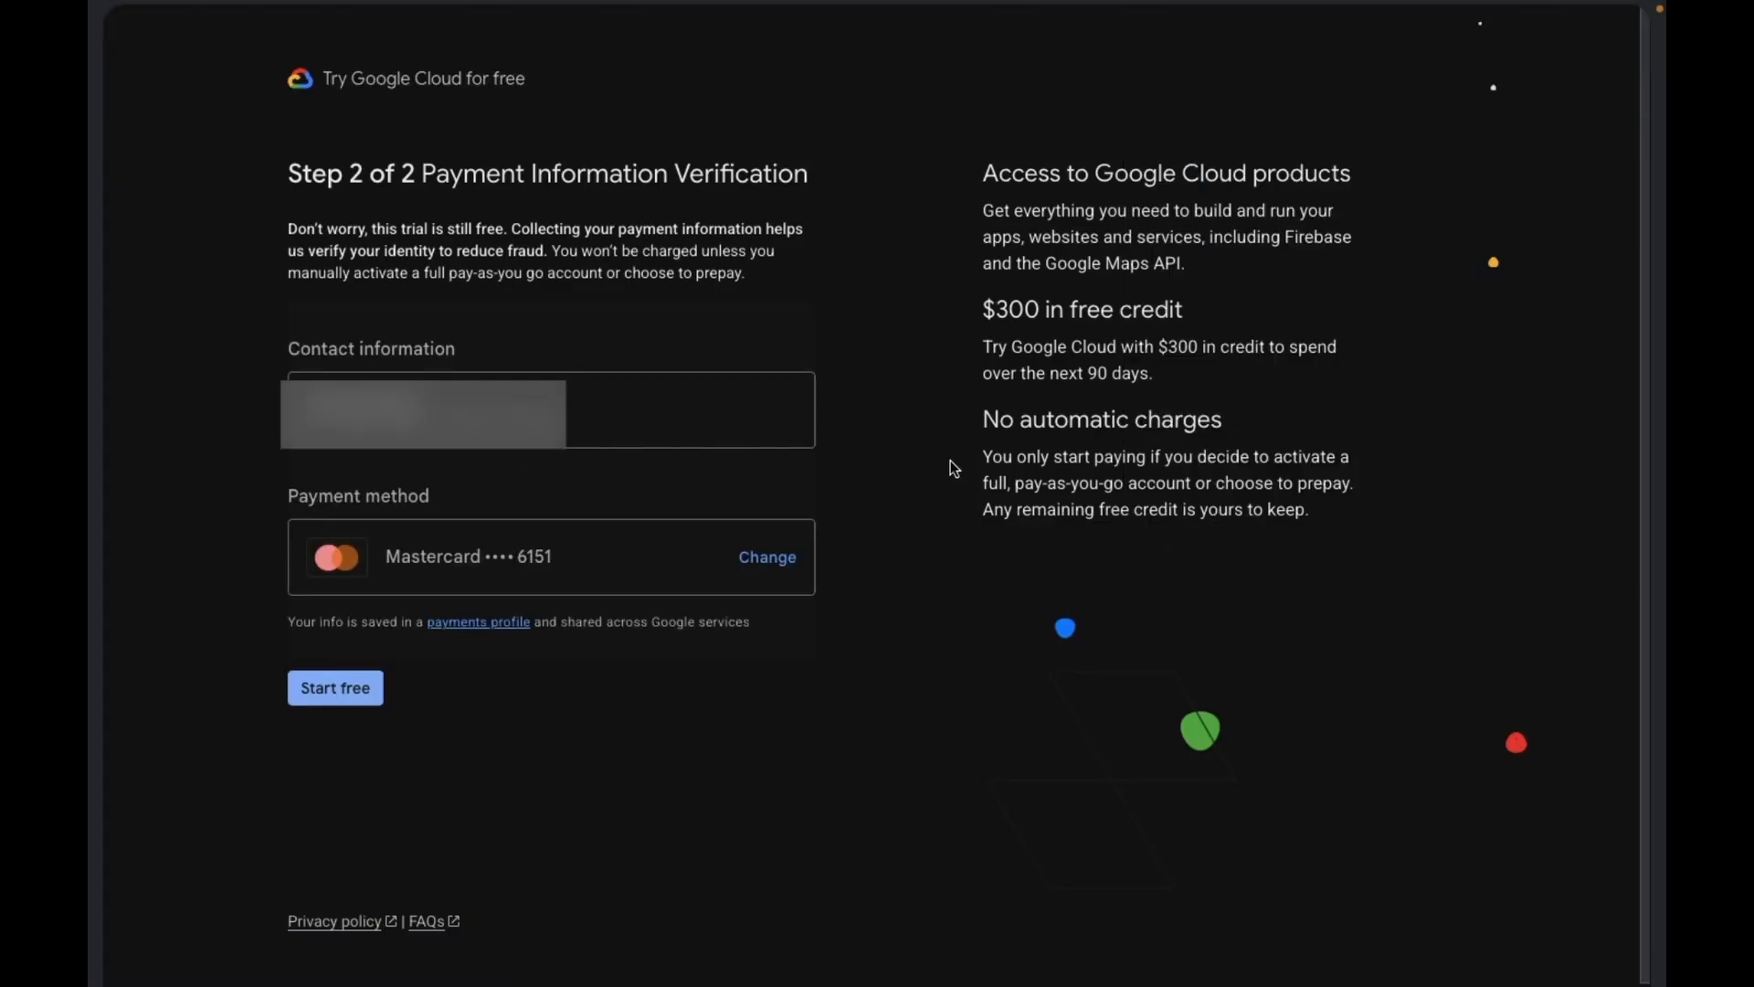
Step: Start the free trial with the saved payment details and continue to the identity verification
click(335, 688)
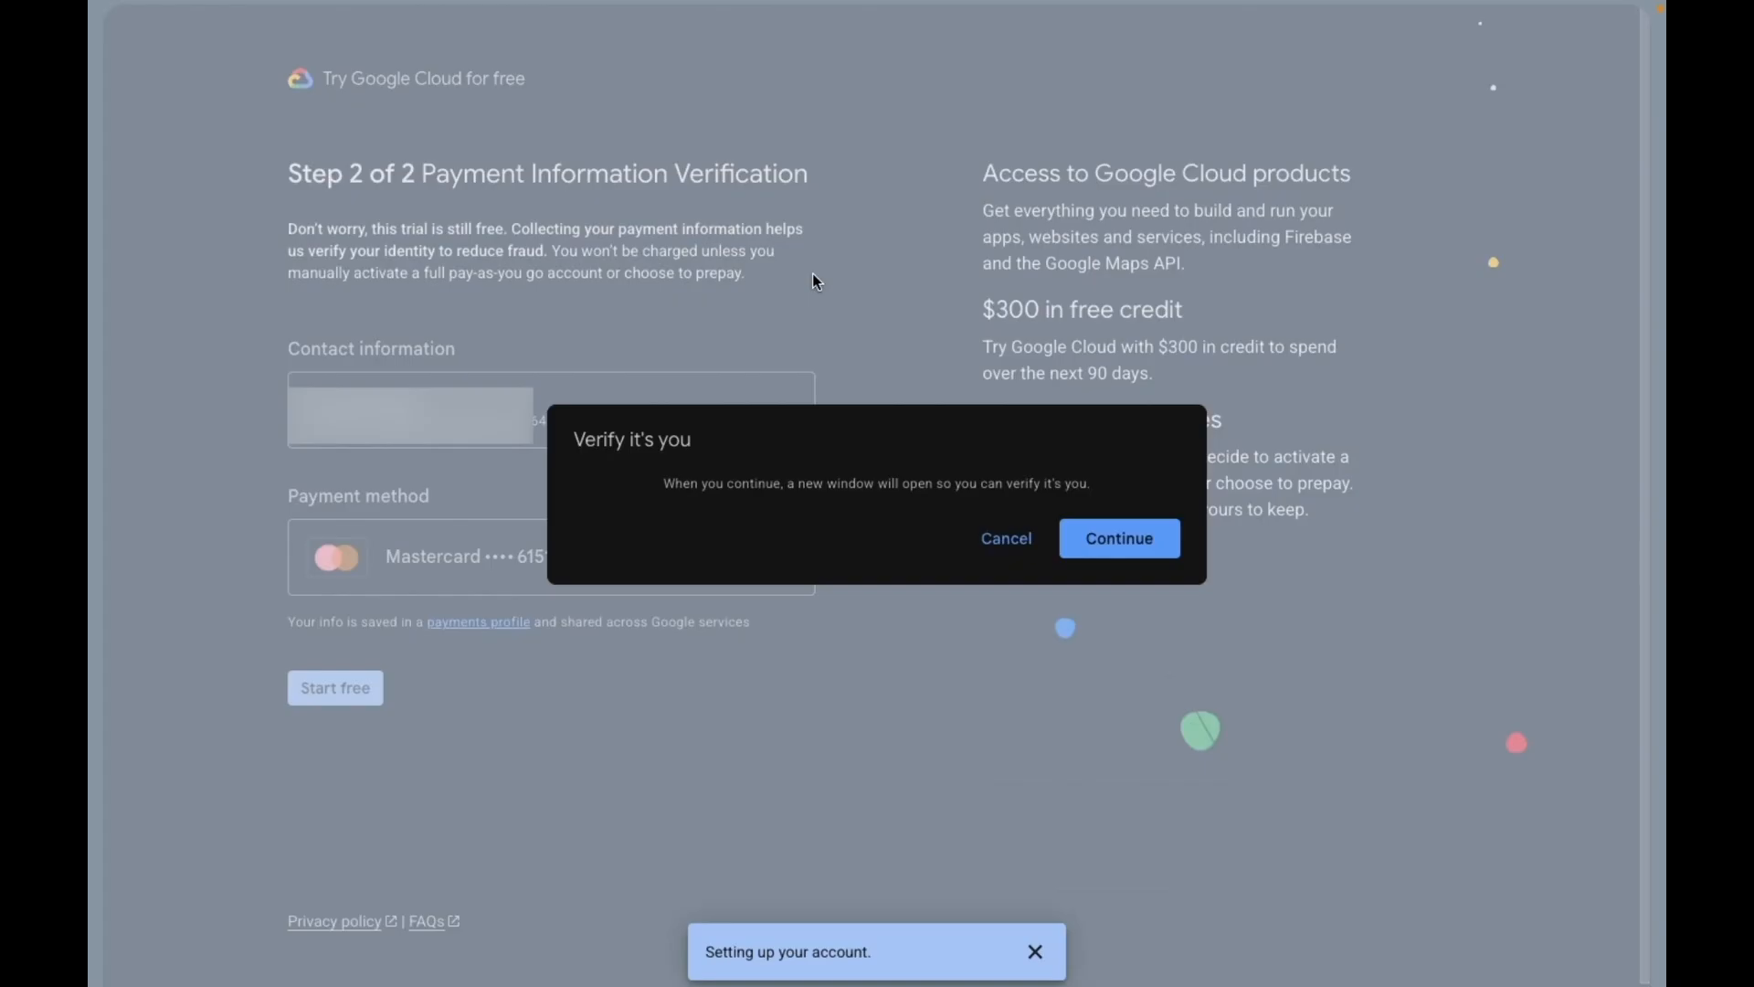
click(1121, 538)
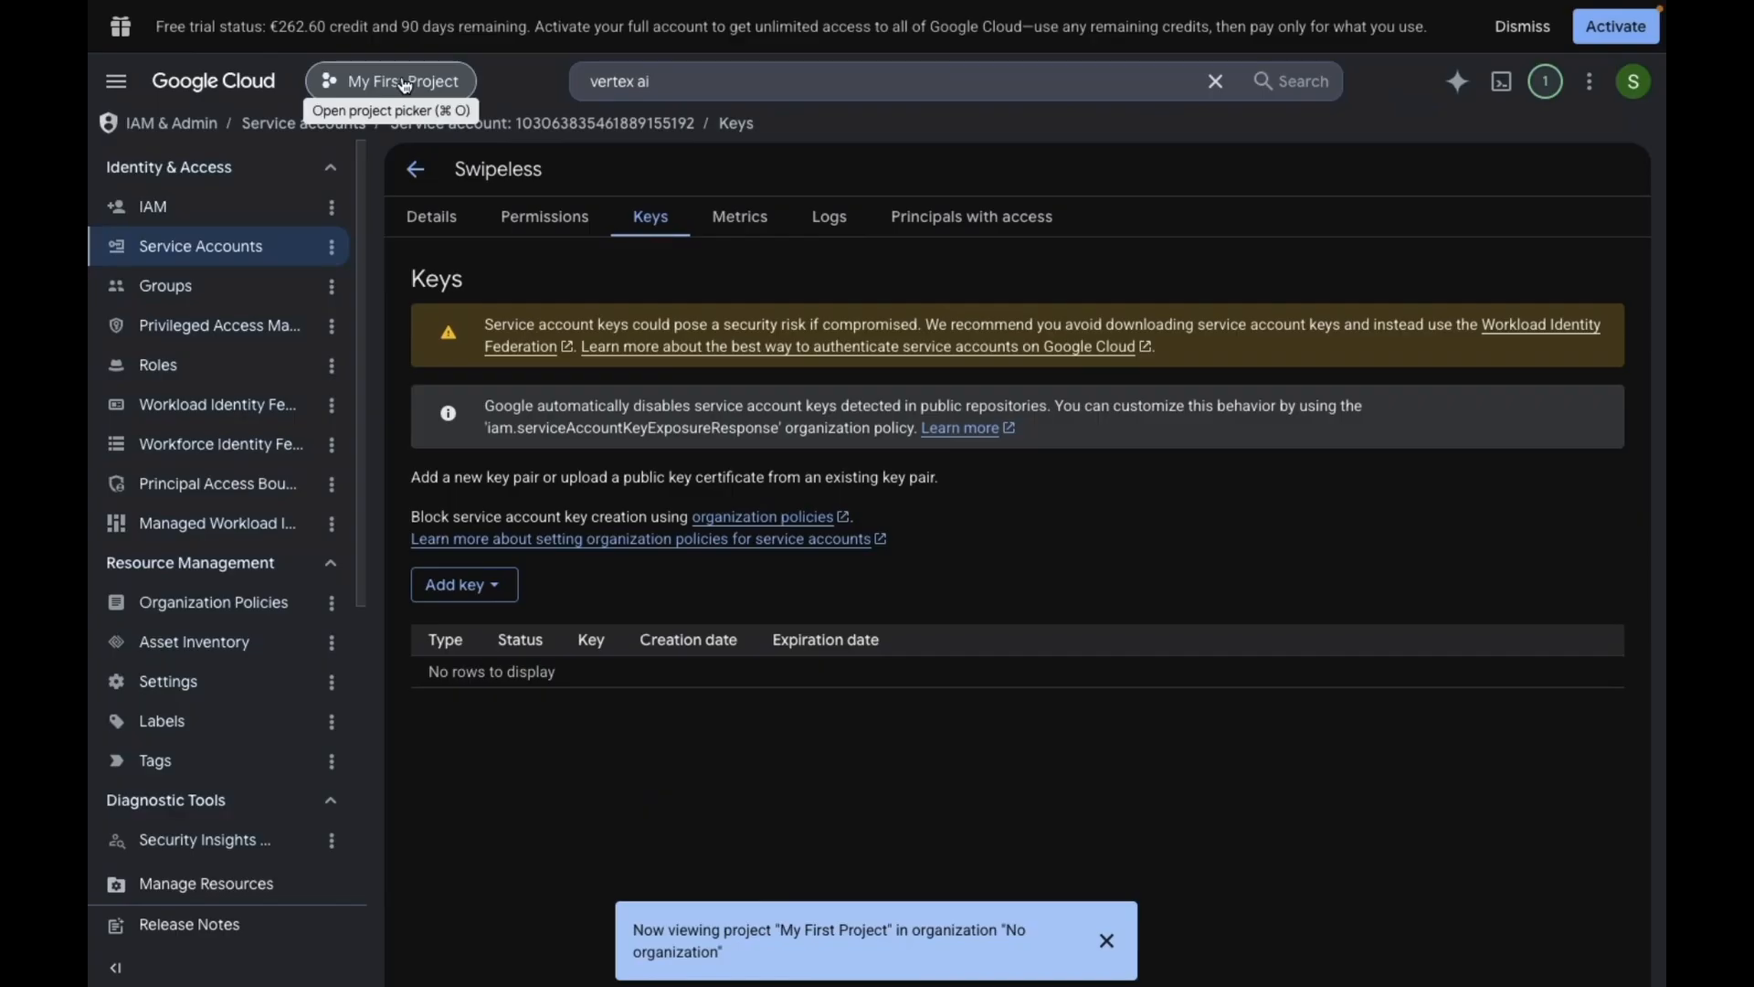
Step: Create a new Google Cloud project named Swipeless with no organization as its parent
click(406, 85)
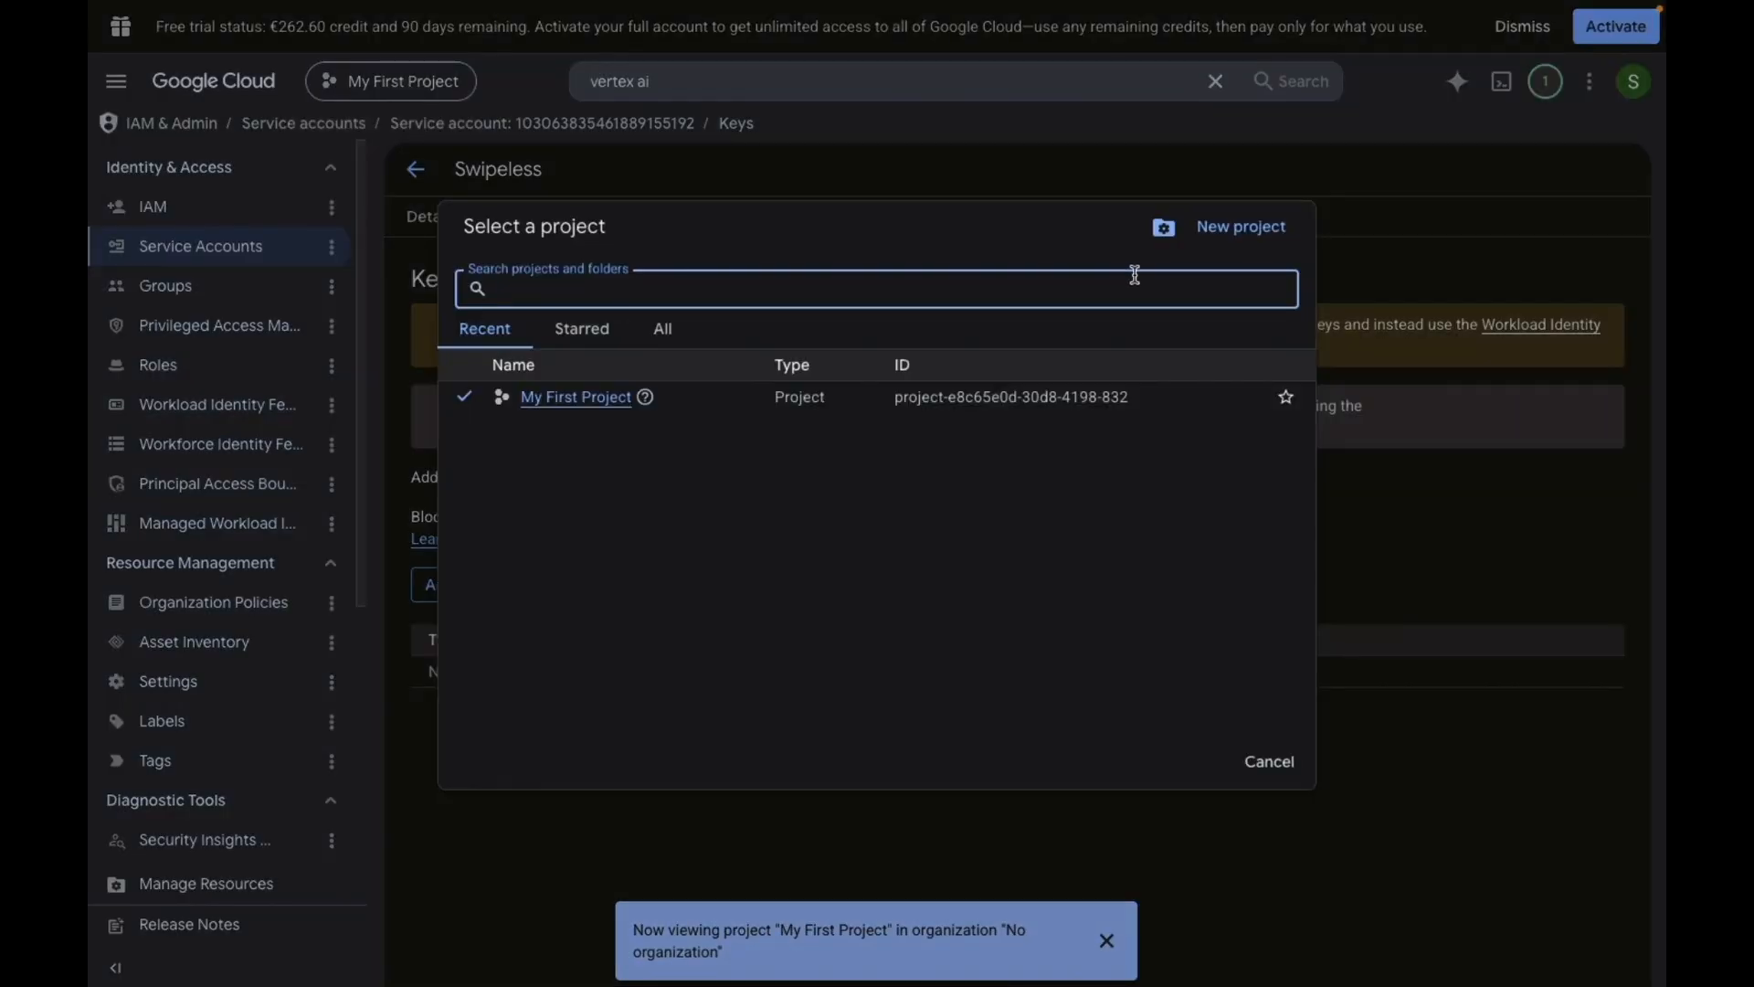
click(1224, 229)
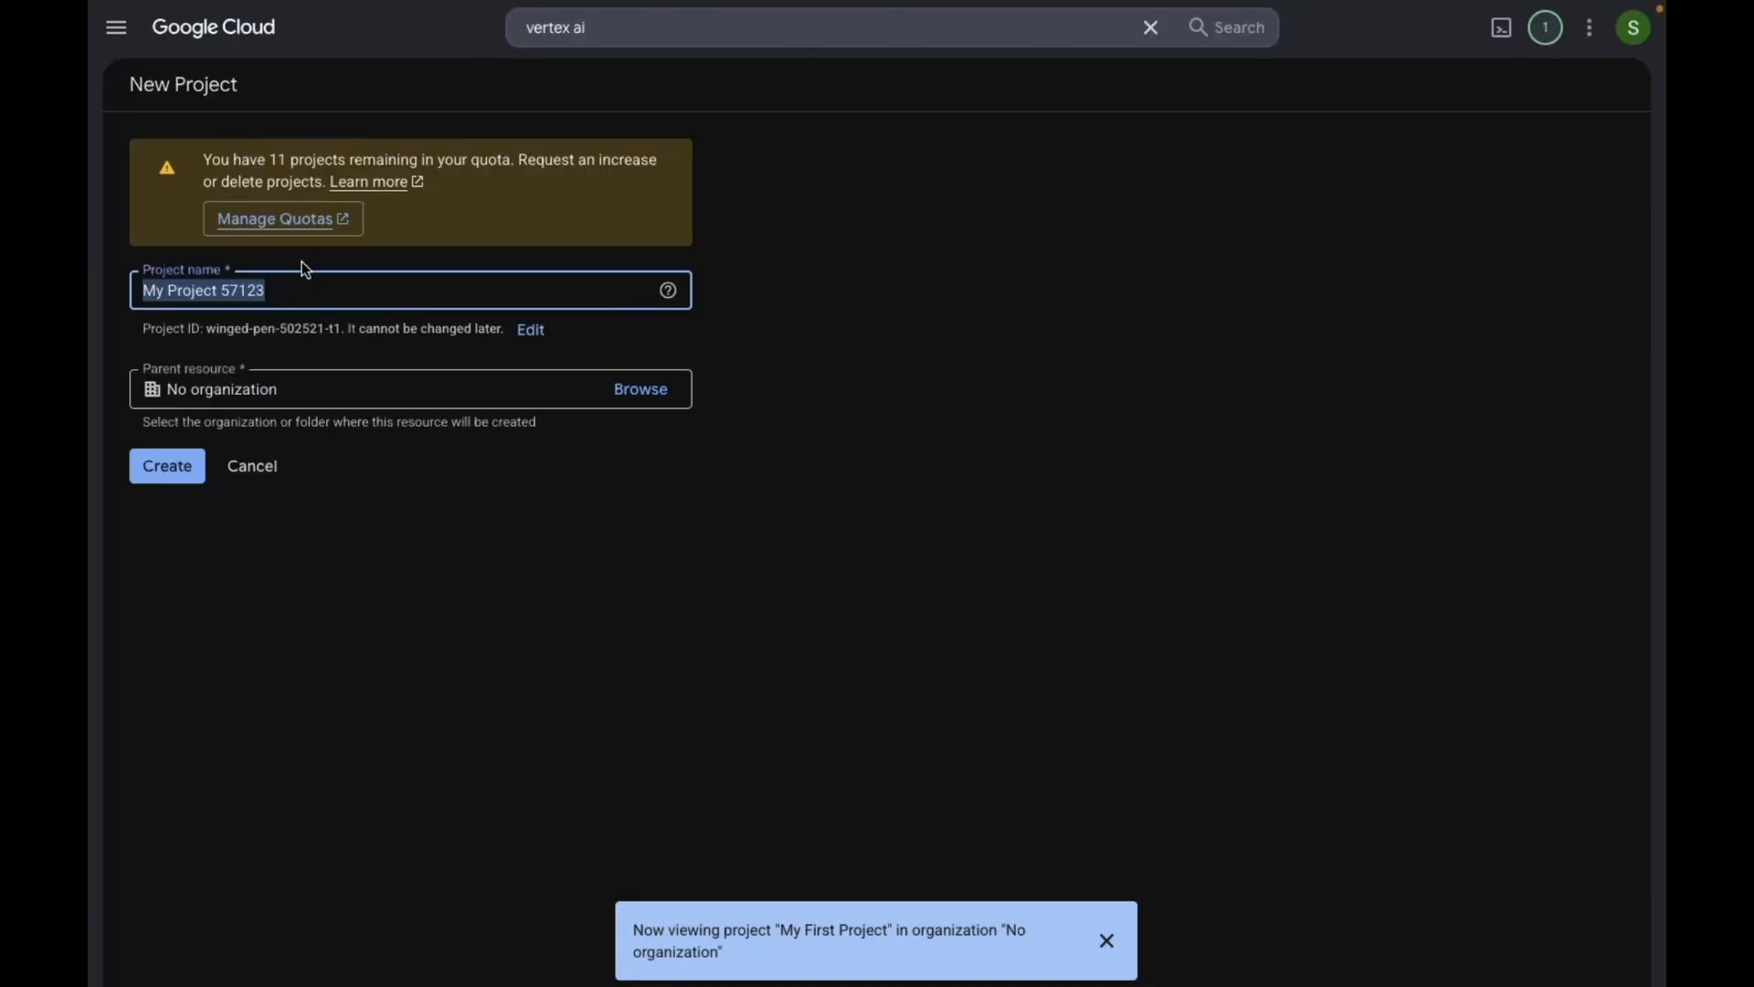
text(Swipeless)
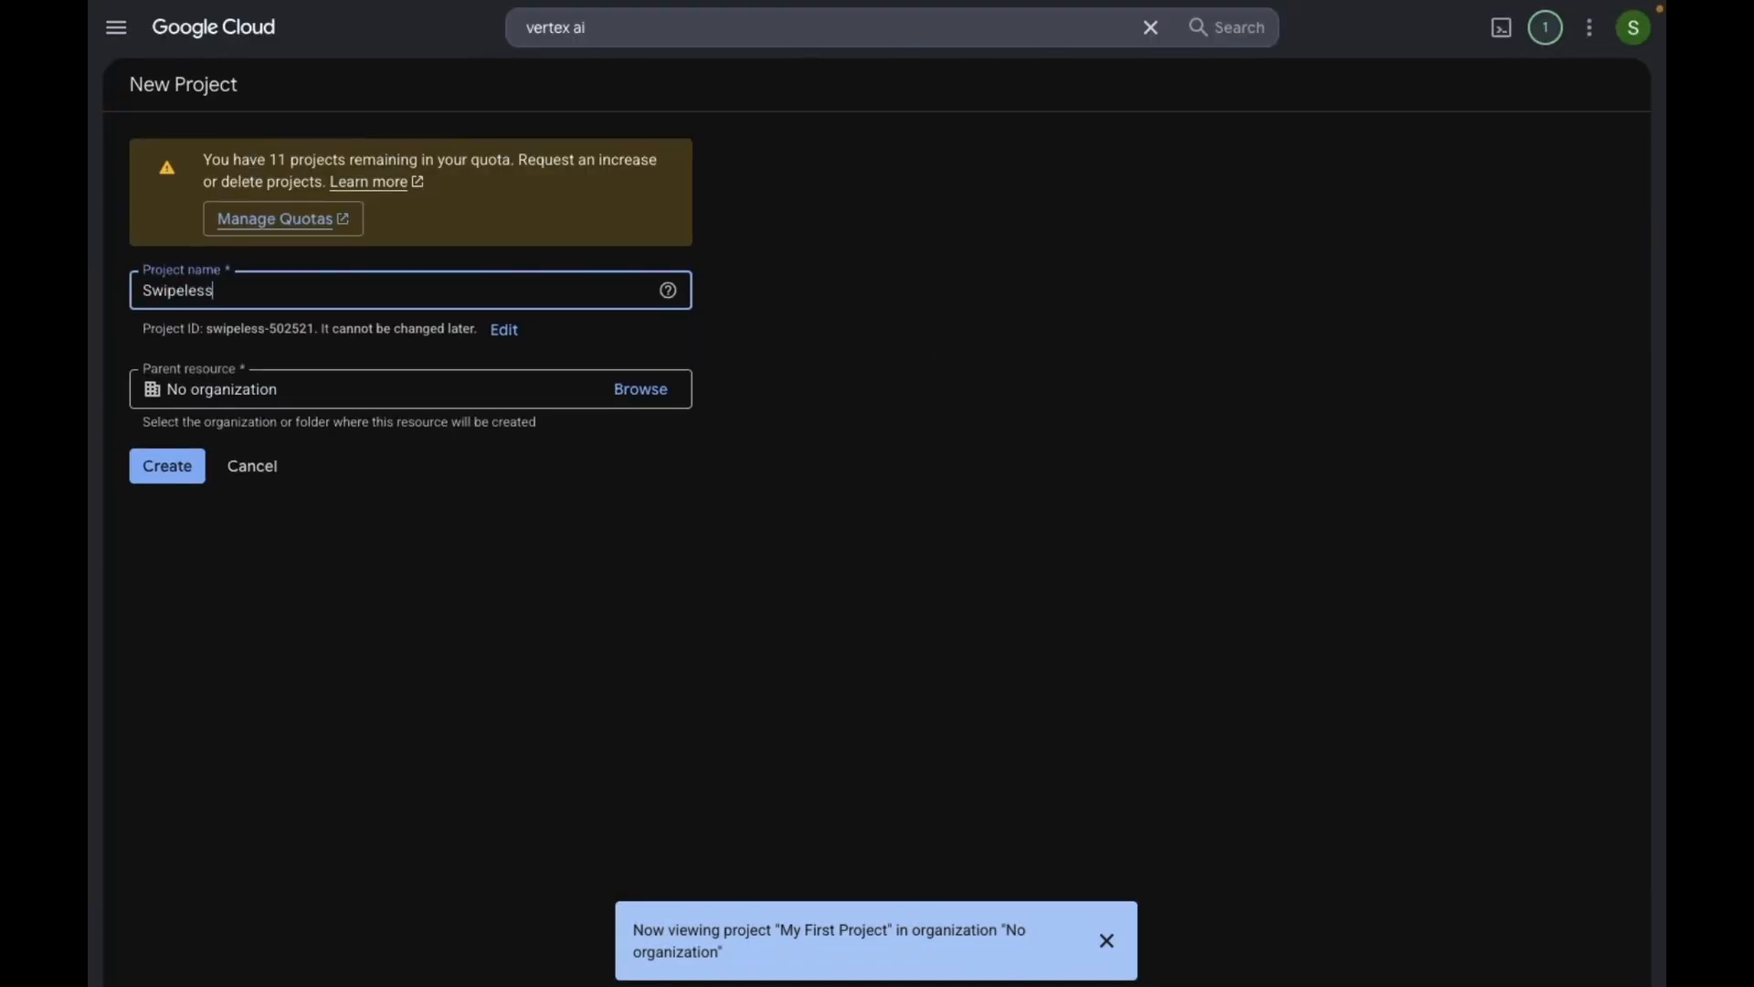
click(419, 387)
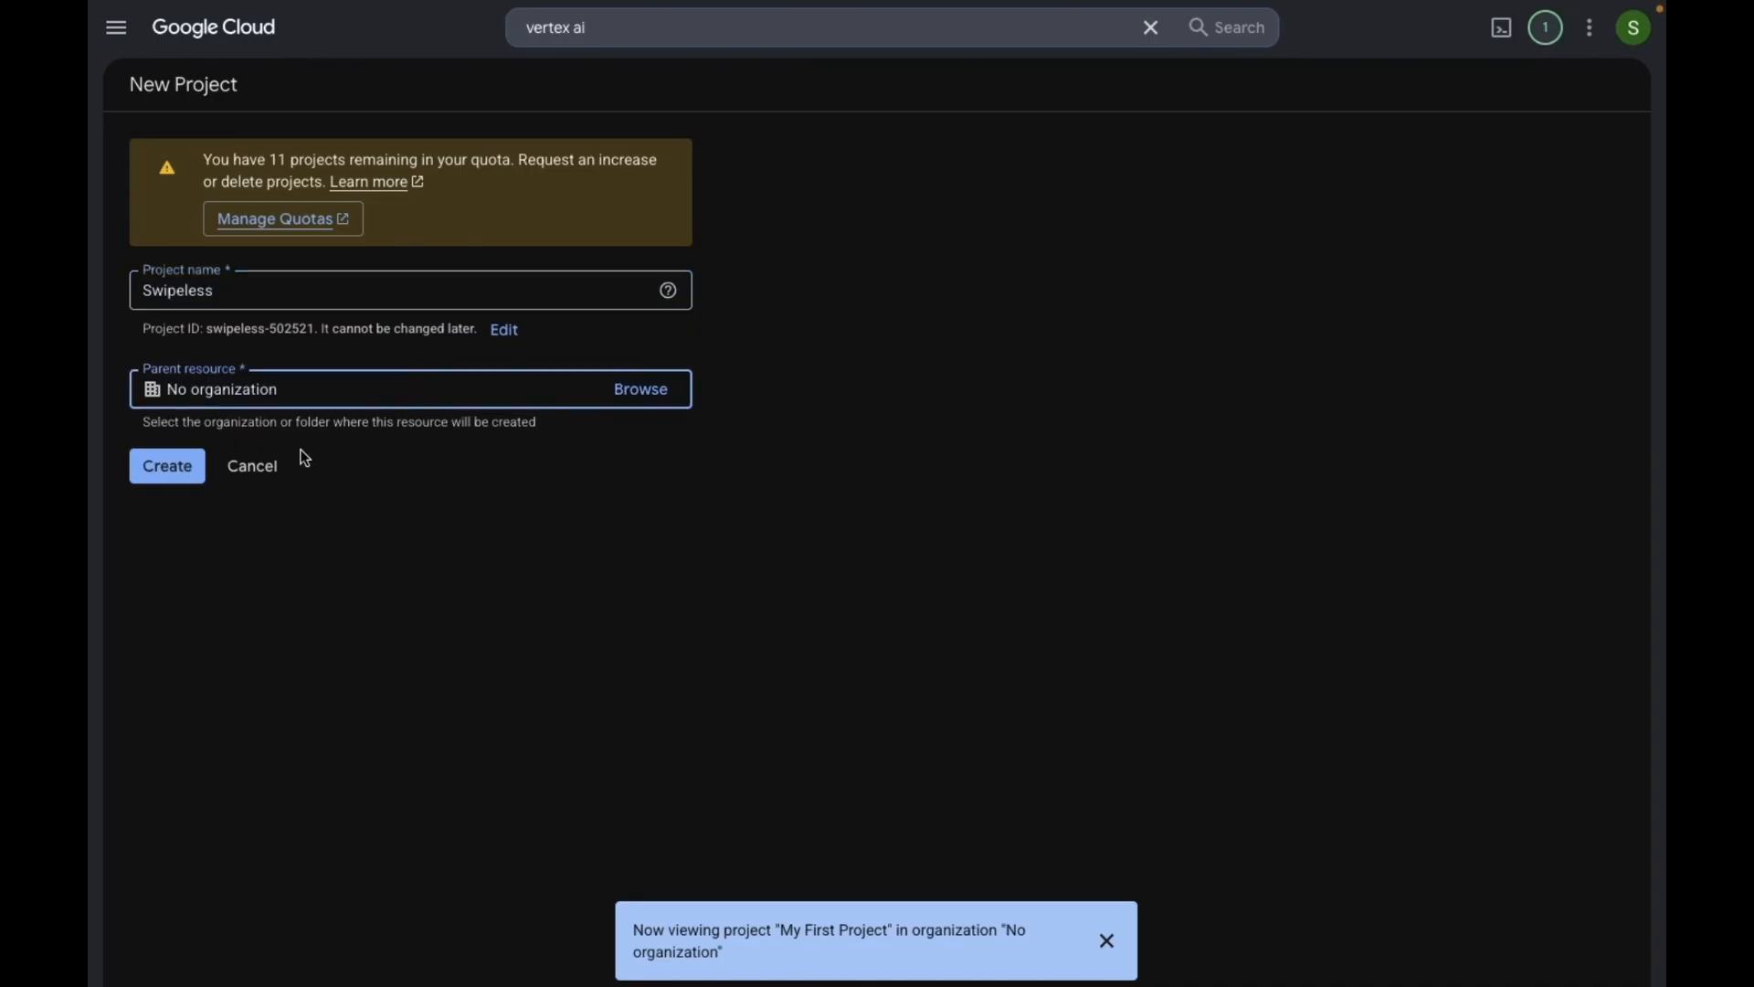
click(169, 469)
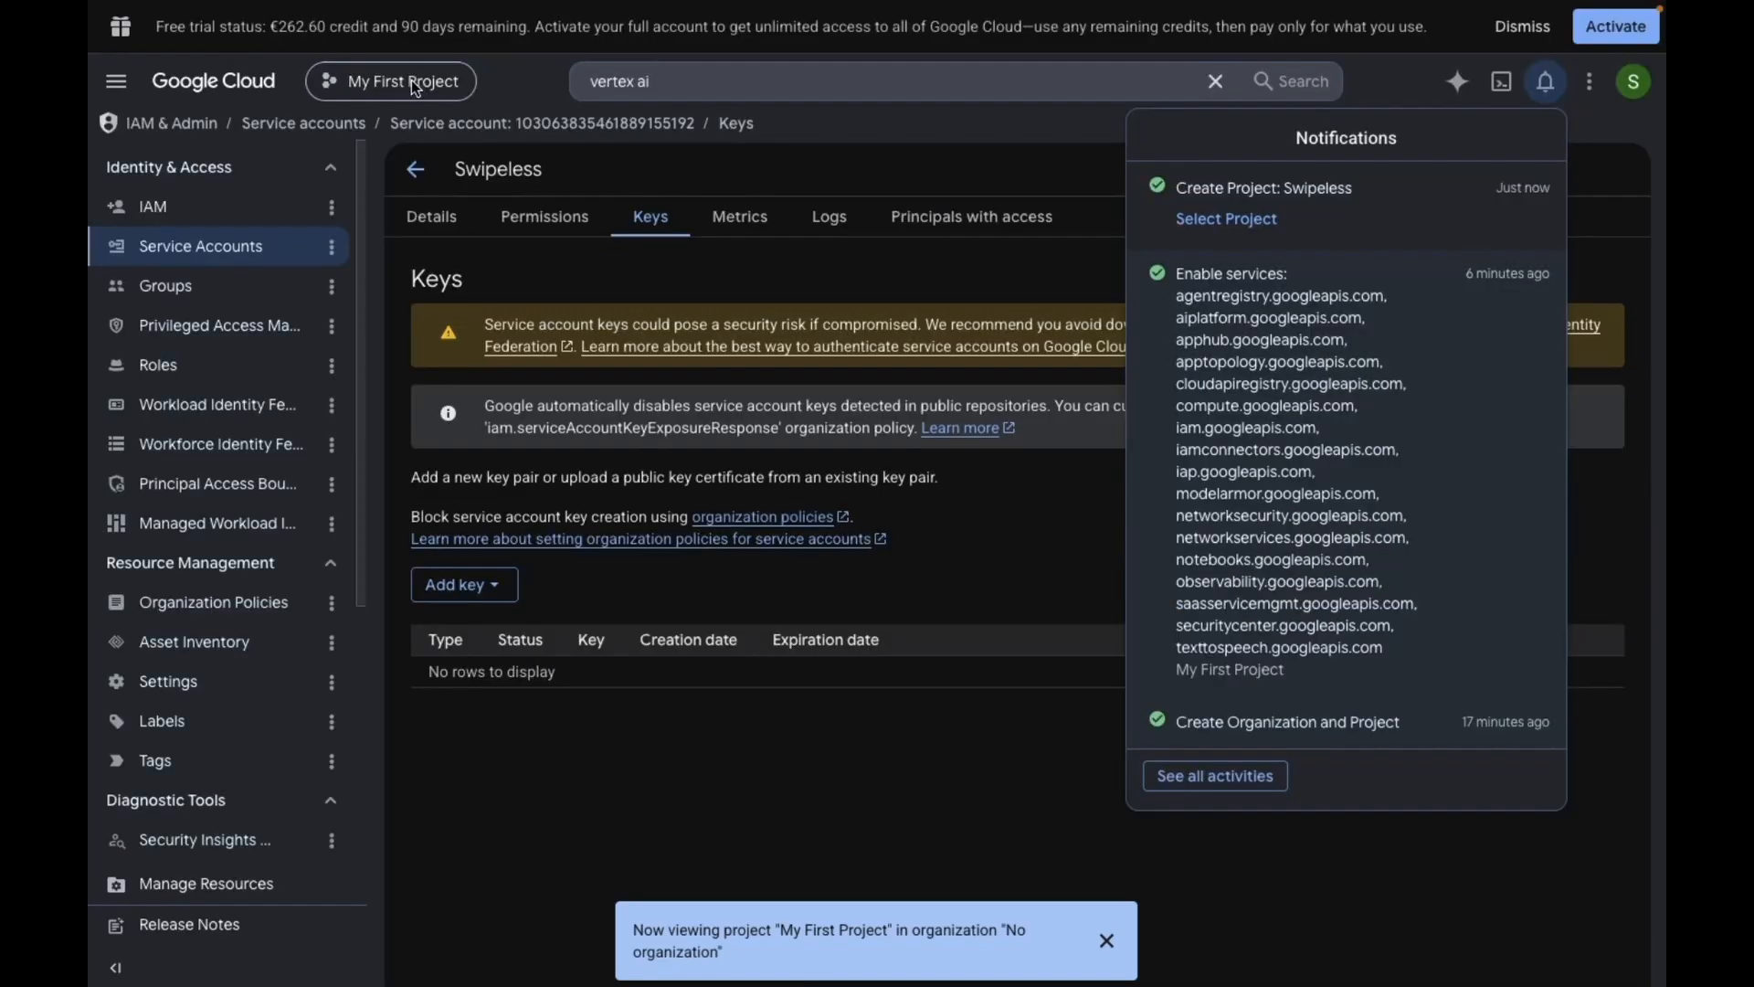
Step: Switch the console from My First Project to the Swipeless project
click(412, 80)
click(402, 84)
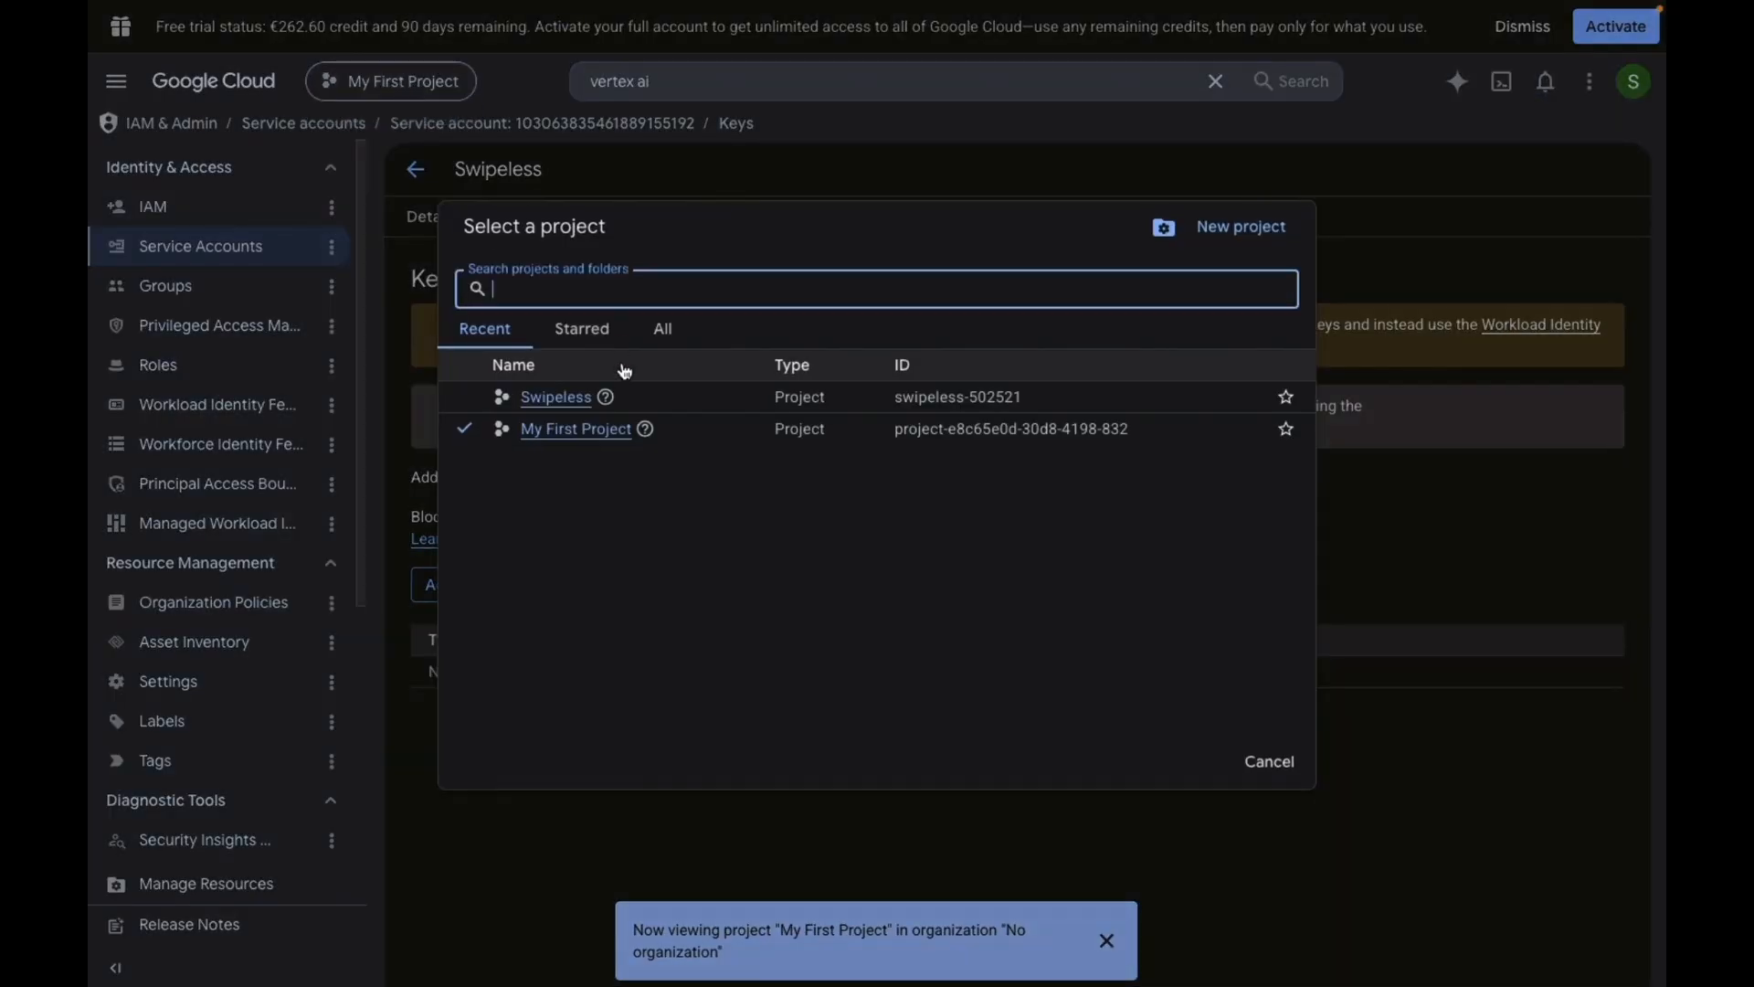
click(559, 399)
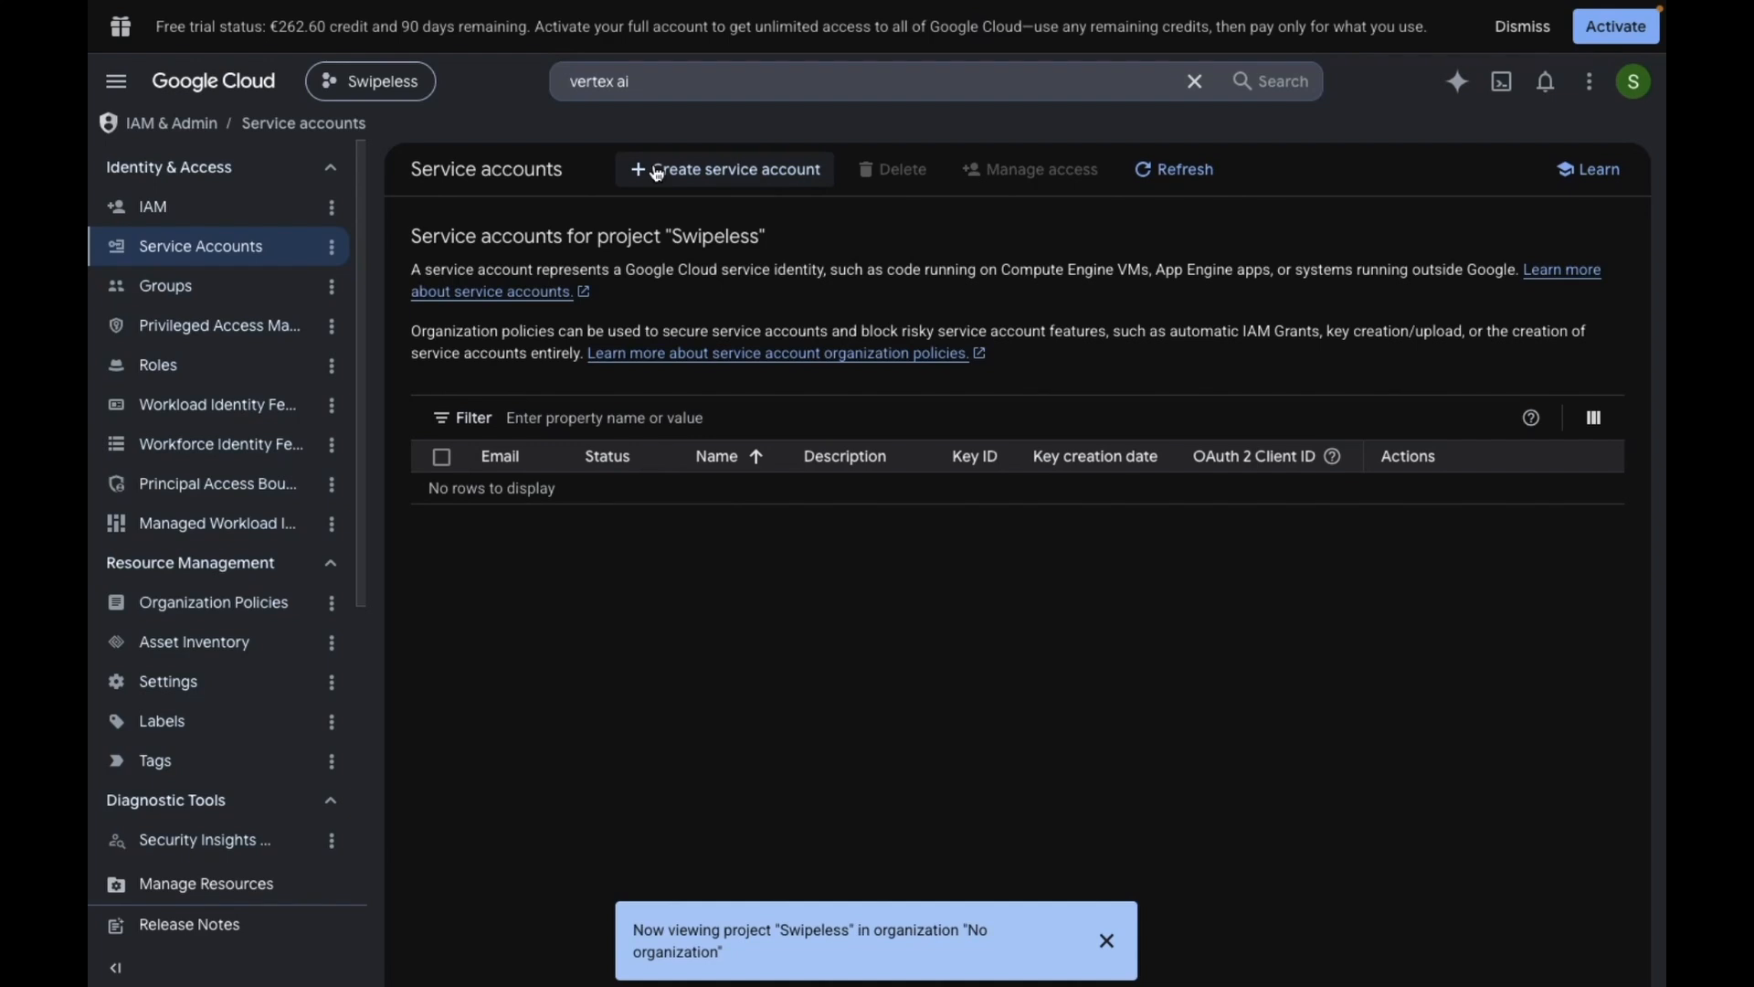
Step: Create a service account named Swipeless in the Swipeless project and continue to its permissions
click(657, 171)
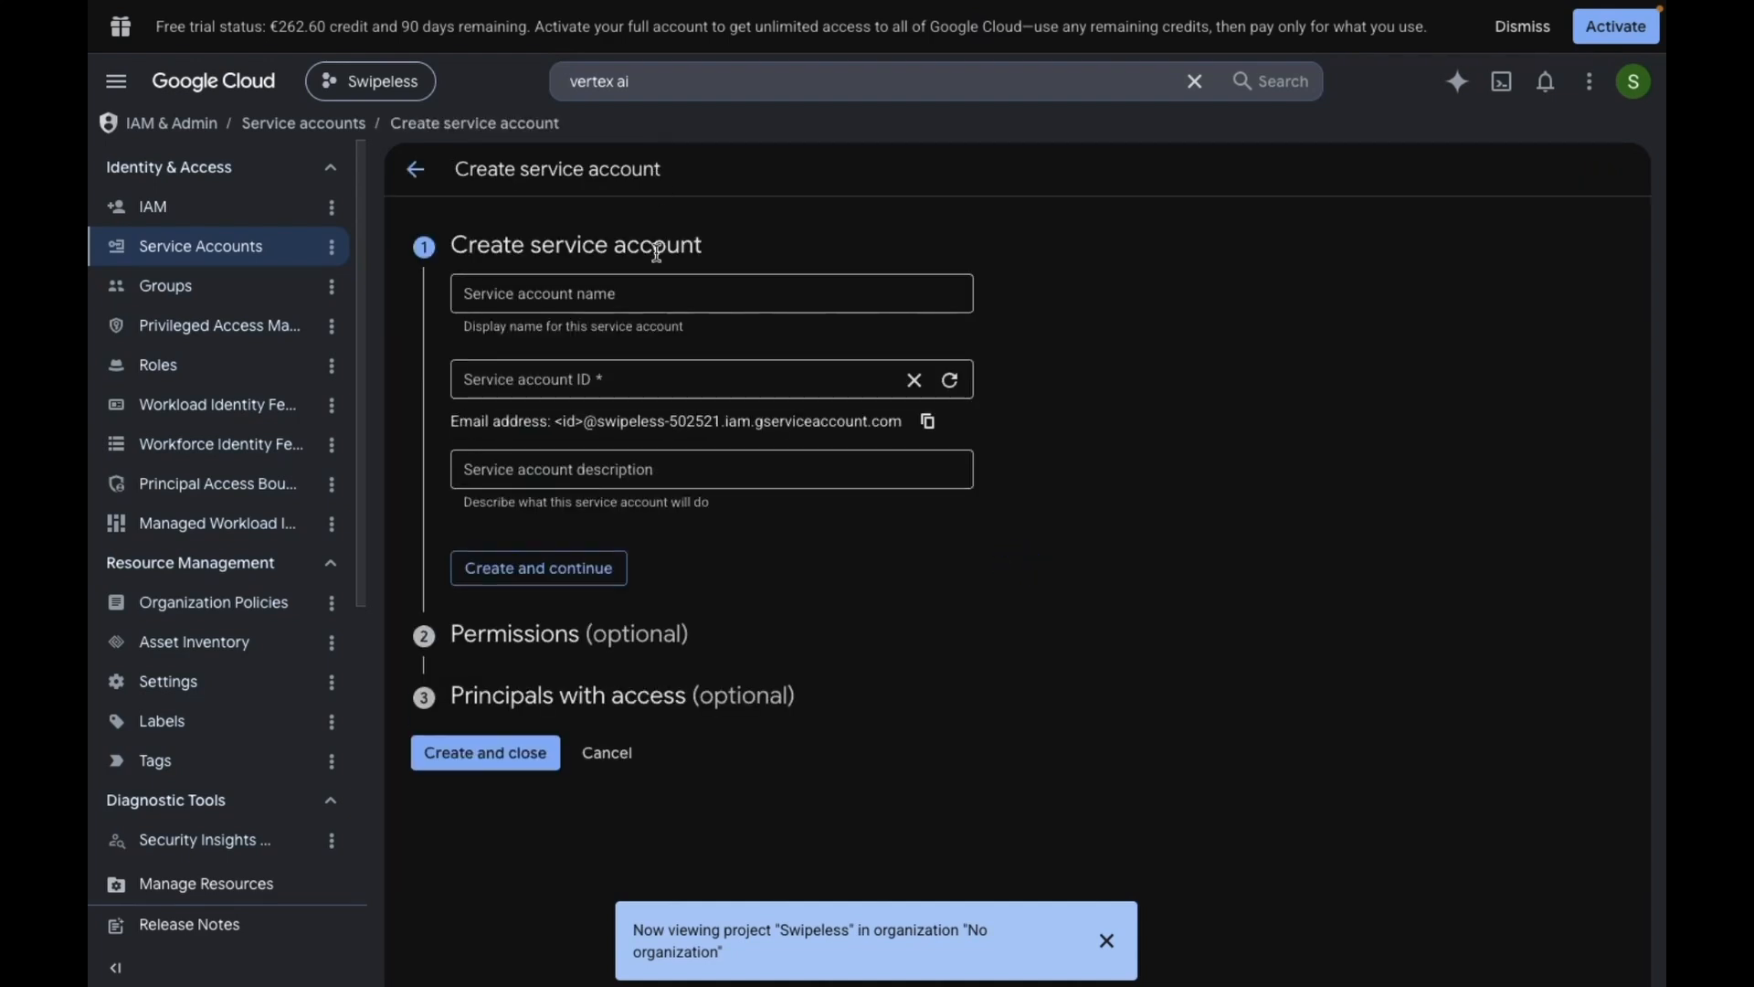
click(653, 292)
text(Swipeless)
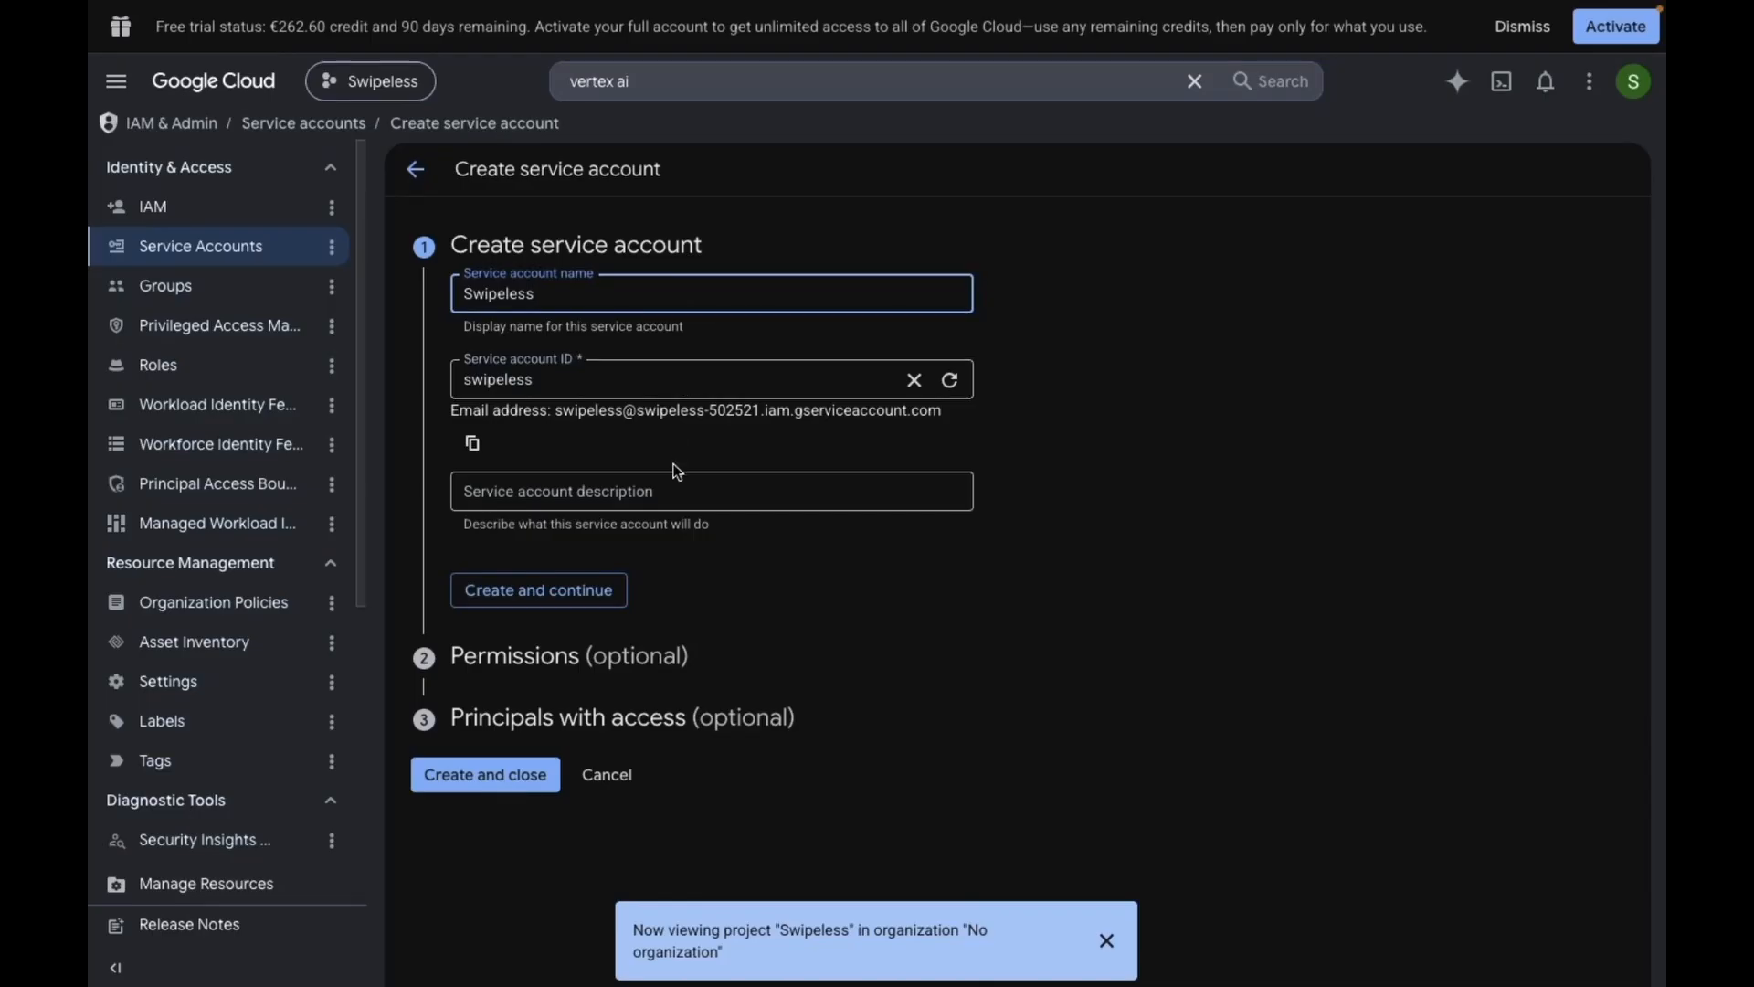
click(581, 592)
Step: Choose a project role for the Swipeless service account and finish its setup without adding principals
click(562, 416)
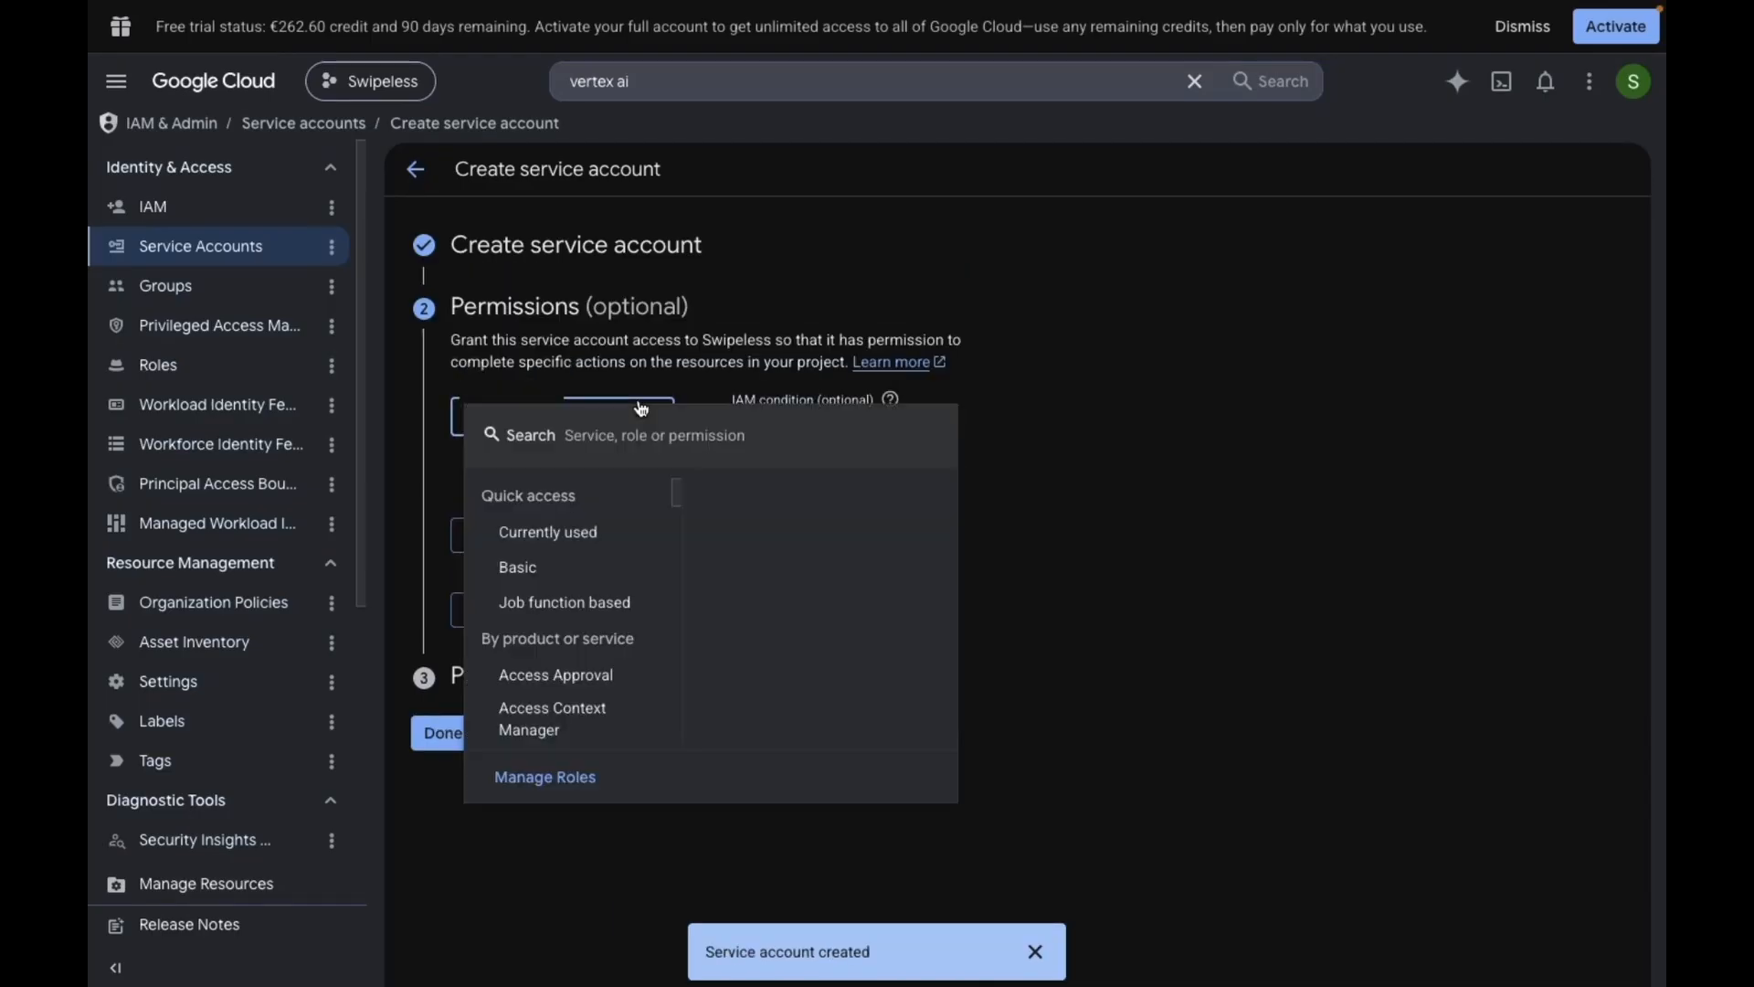
click(720, 493)
click(508, 667)
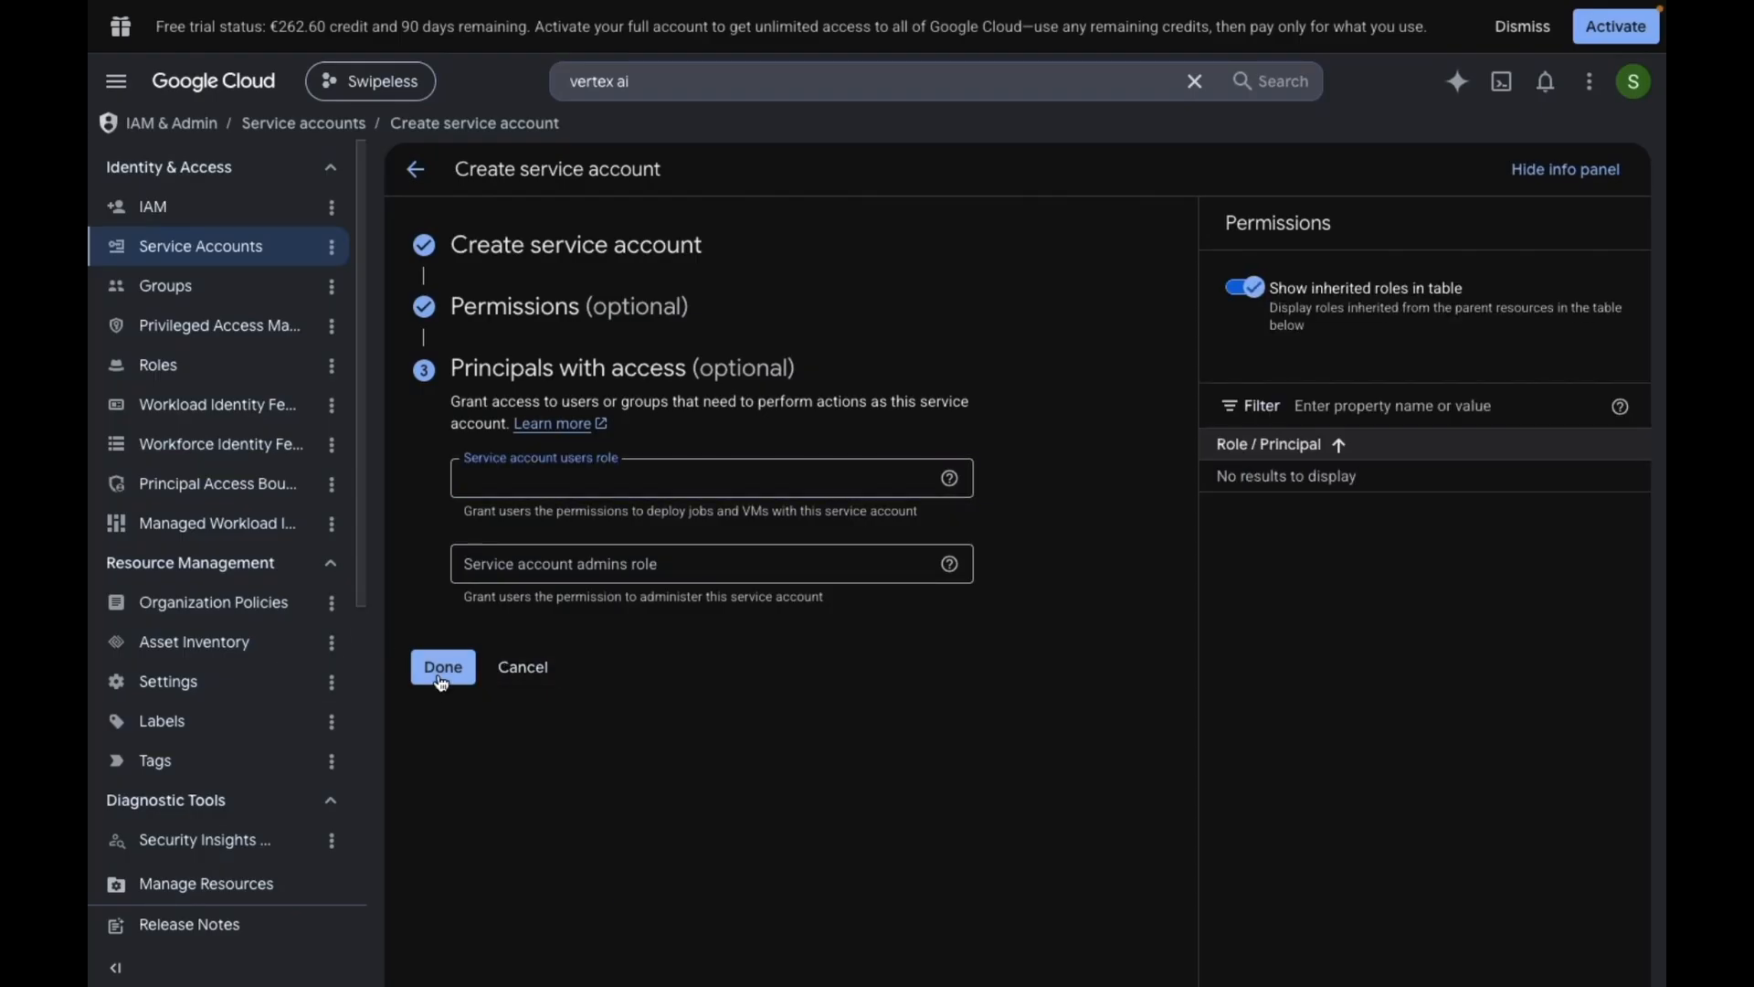
click(440, 666)
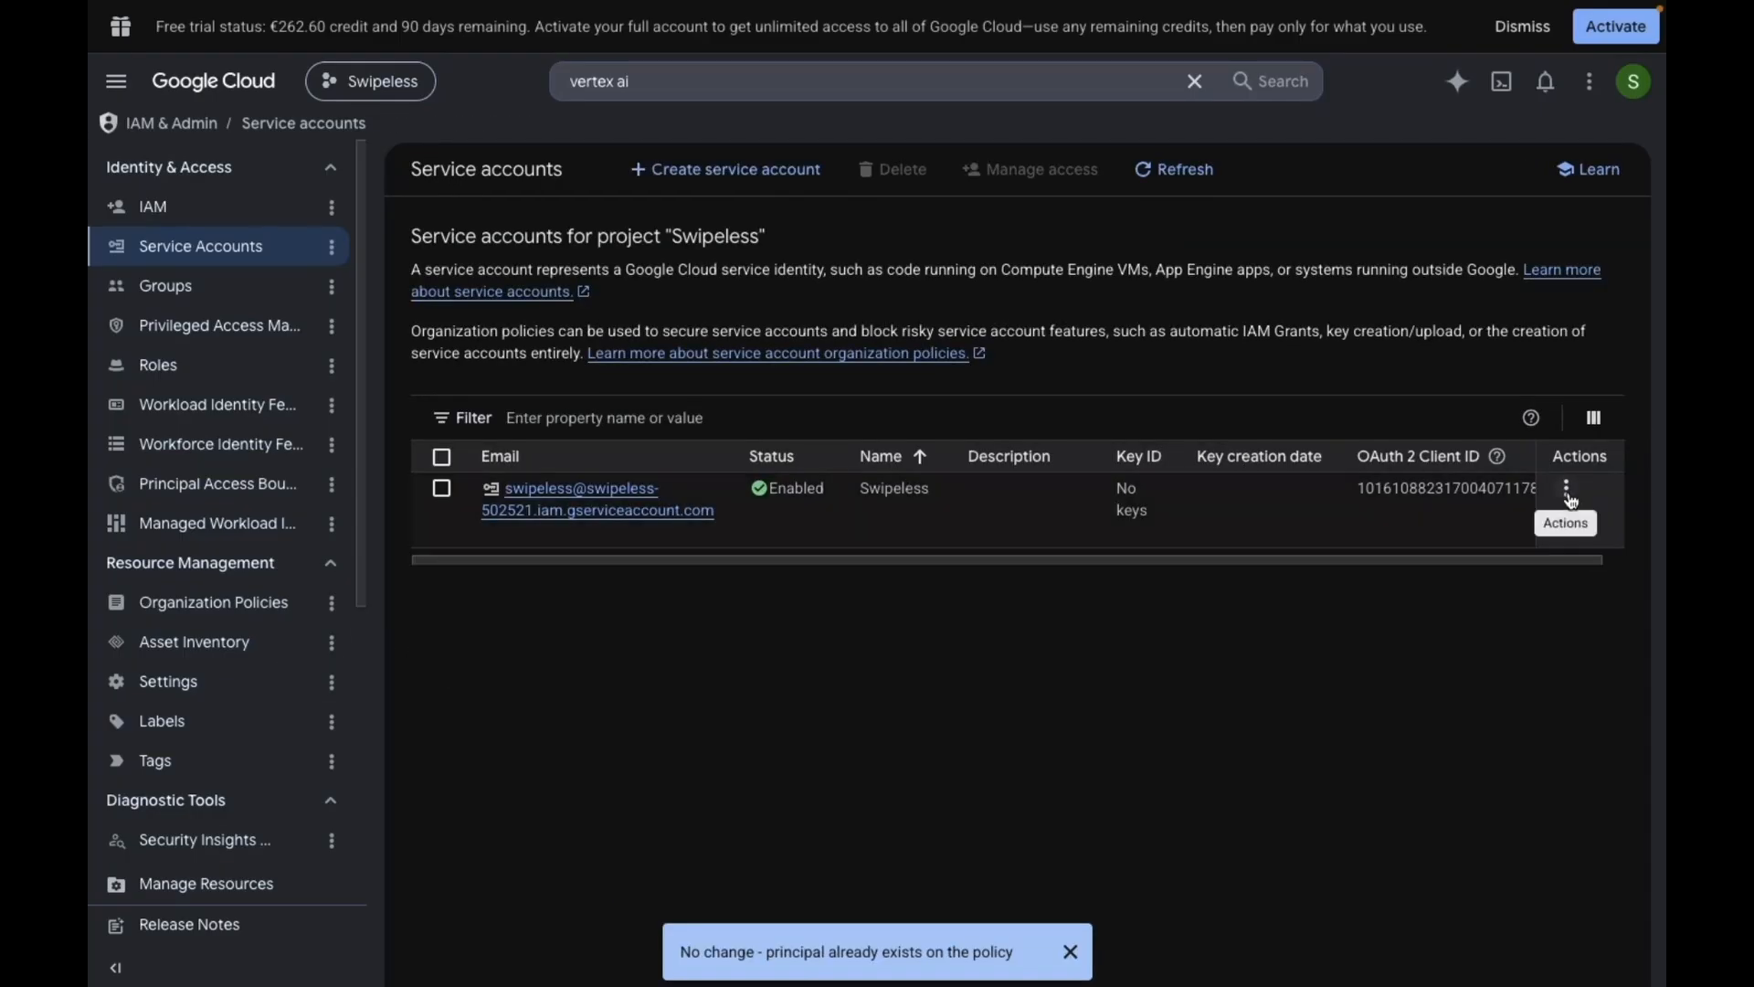
Step: Create and download a new JSON key for the Swipeless service account
click(1567, 493)
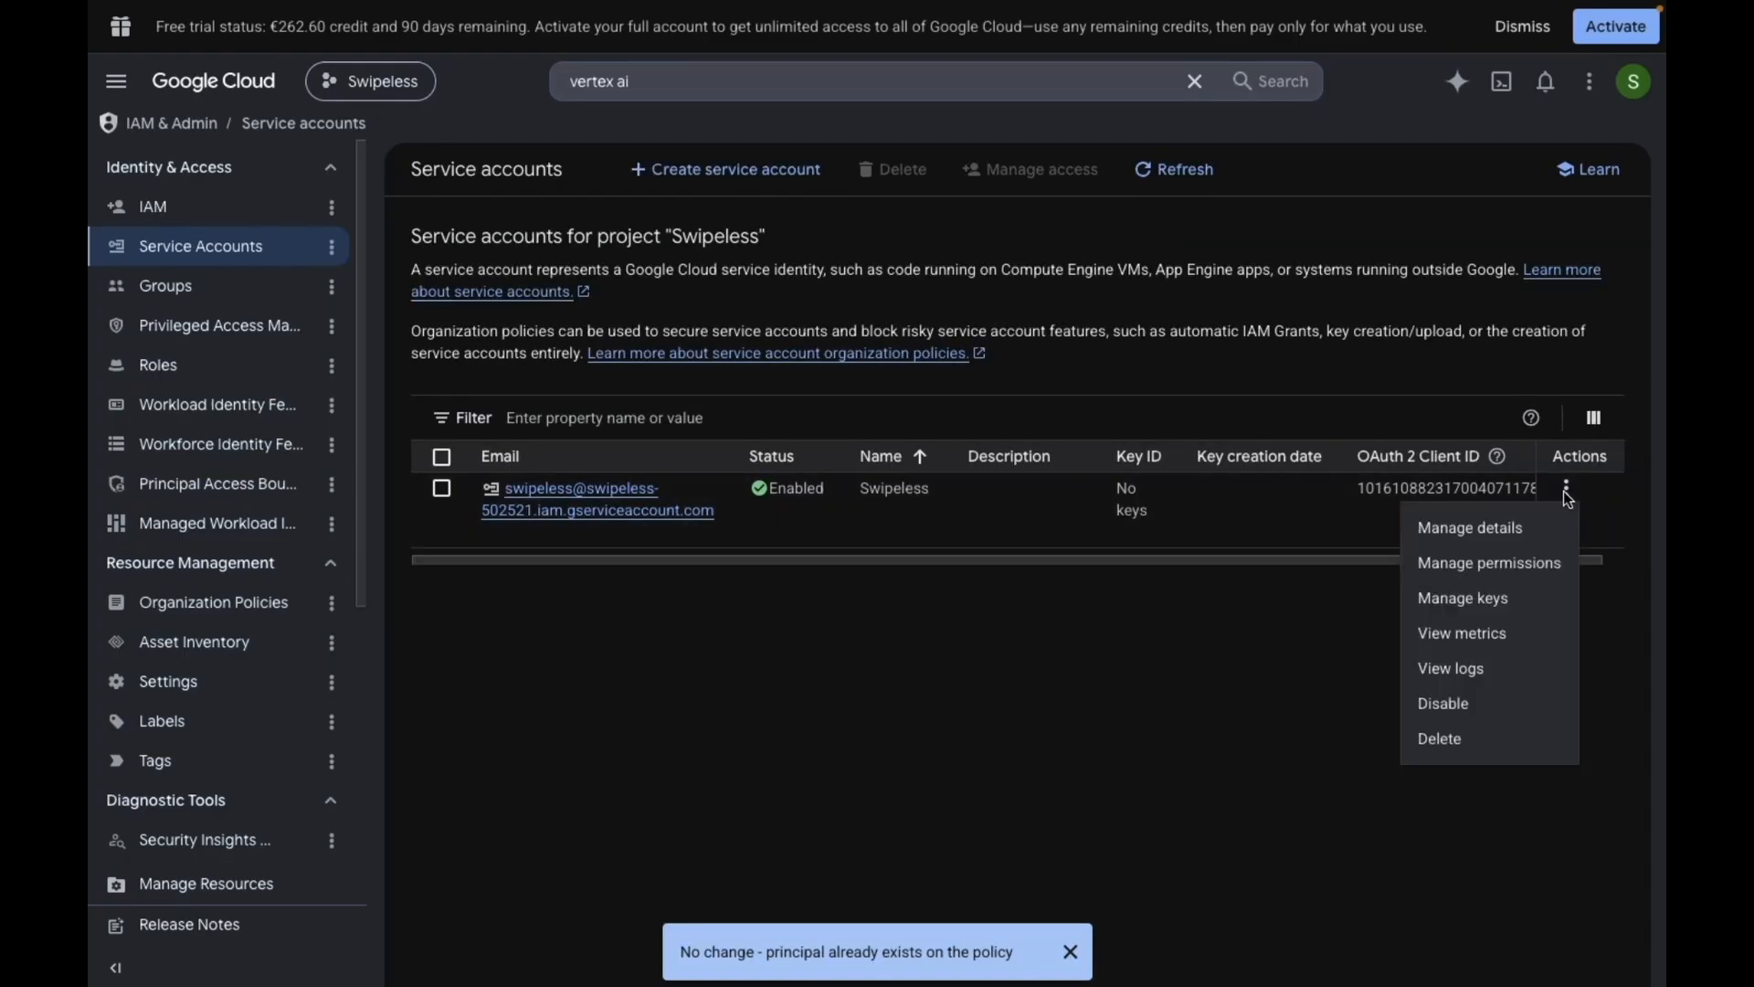
click(1460, 611)
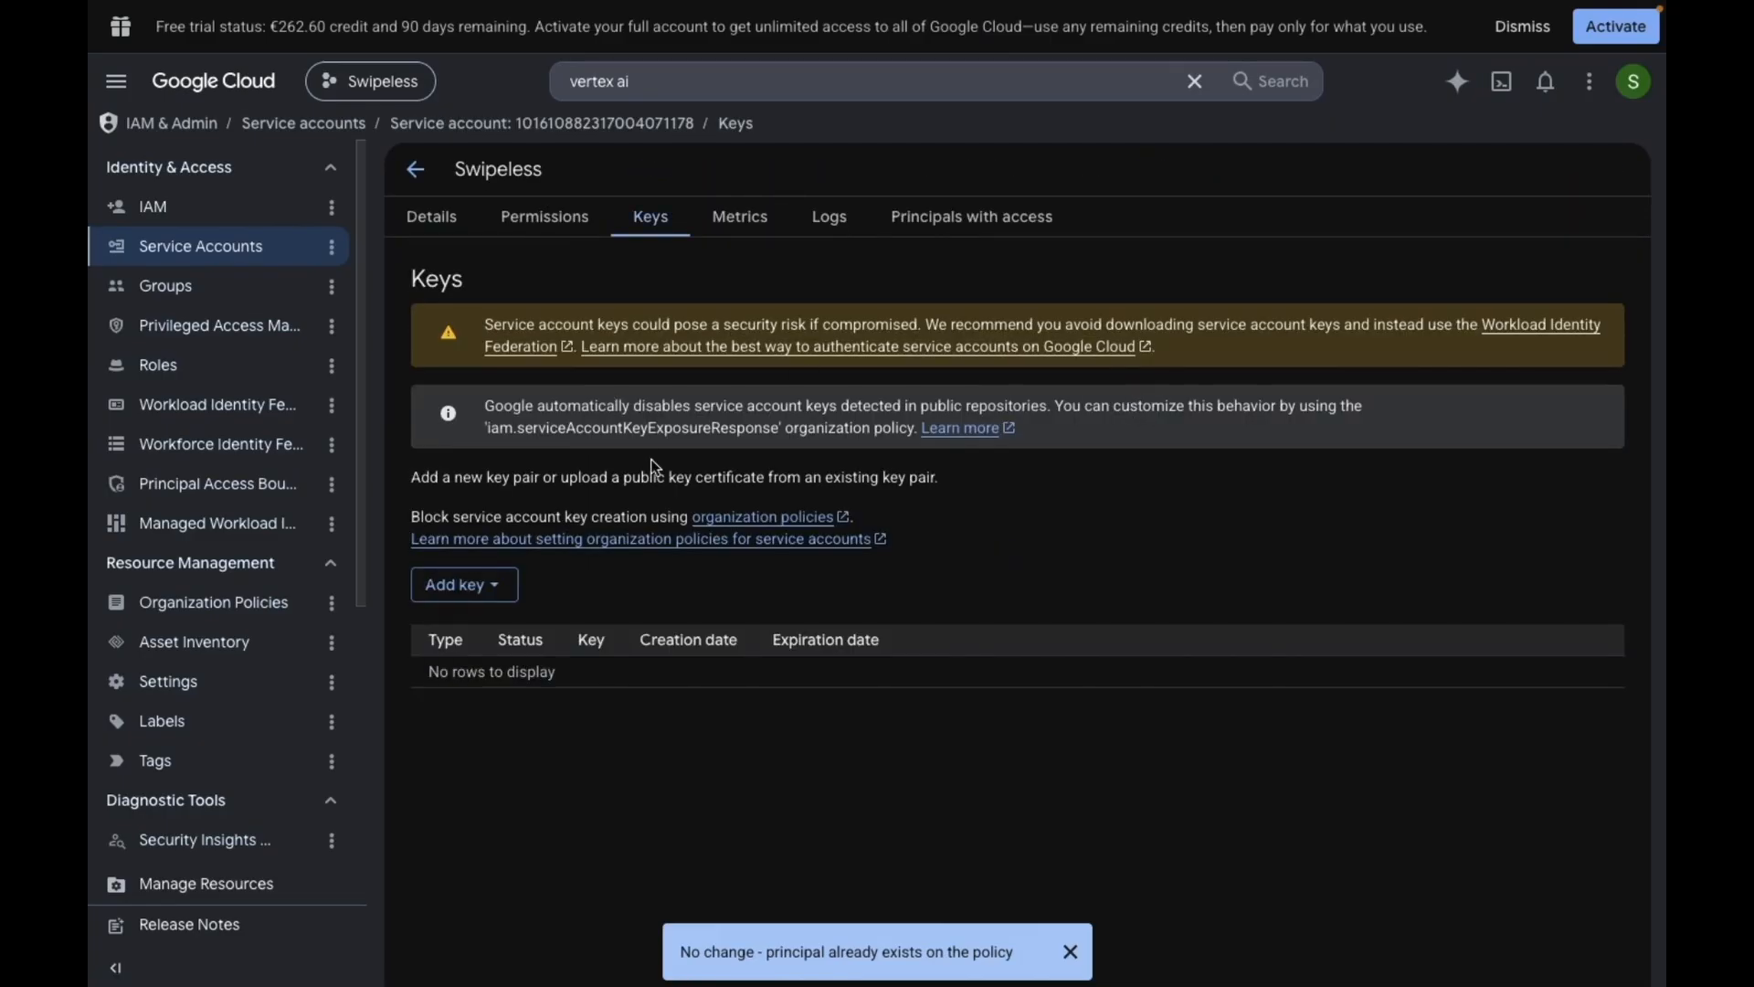
click(481, 590)
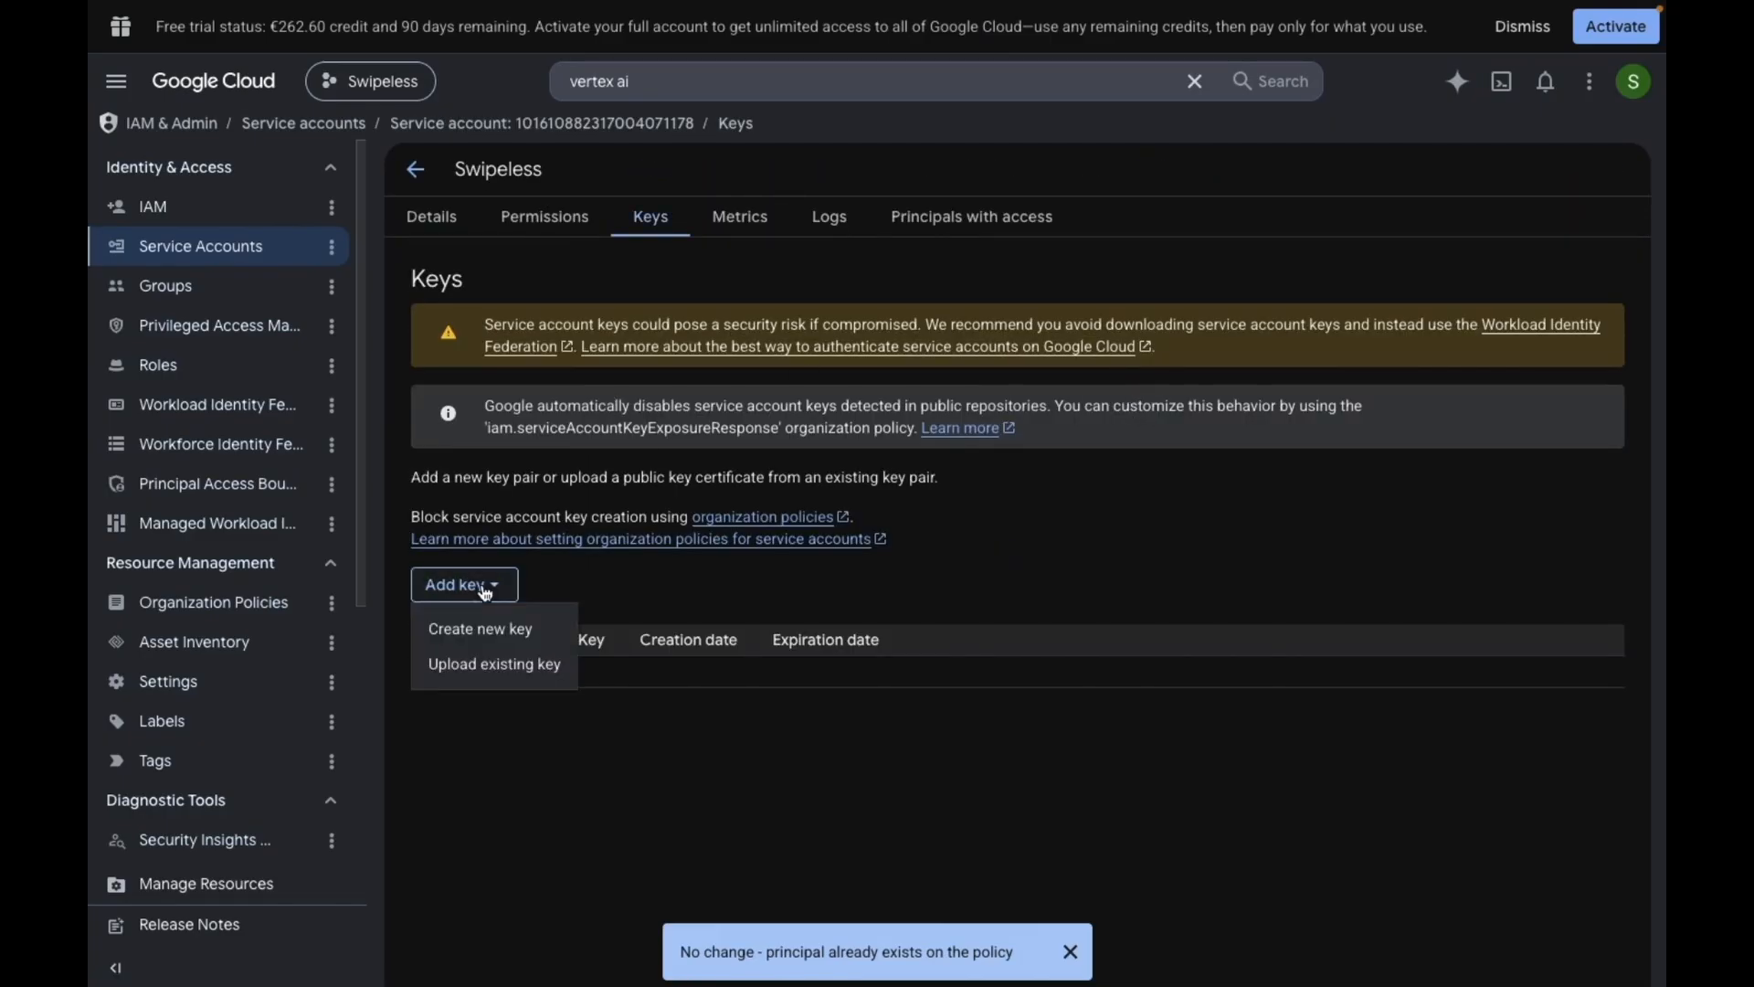
click(501, 637)
click(1142, 652)
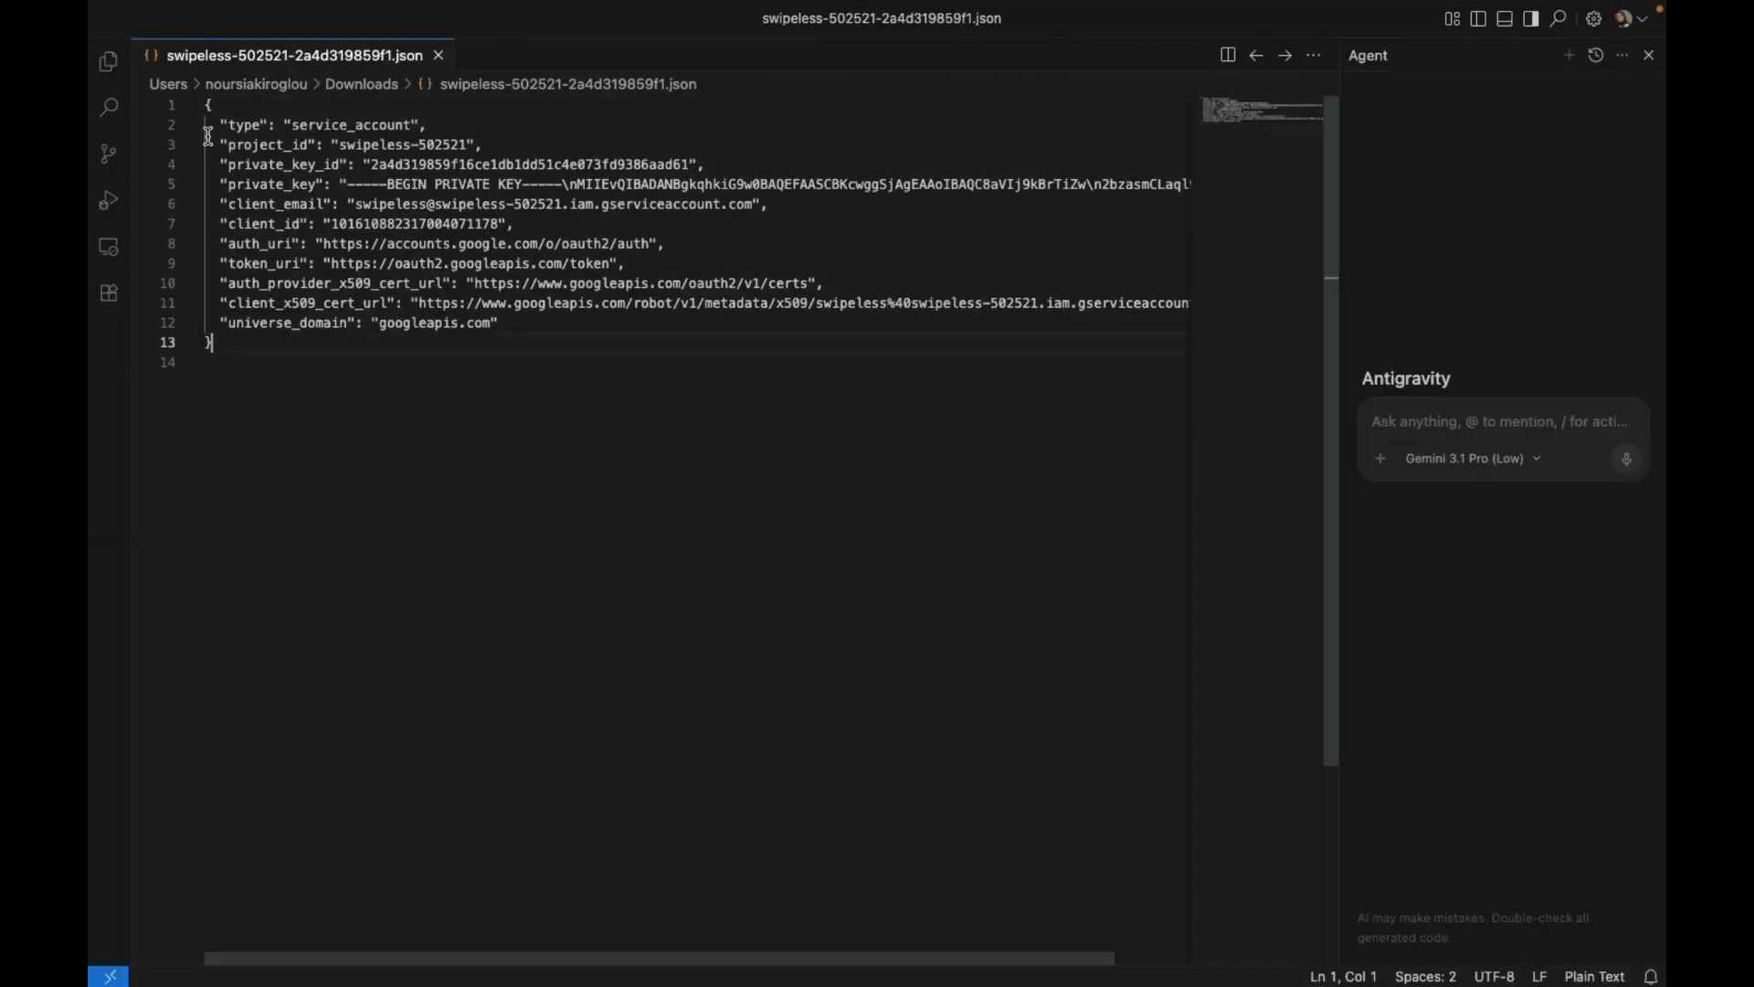
Step: Copy the entire JSON key file from the code editor and paste it as the service account key in Swipeless's Google Cloud integration
key(super+a)
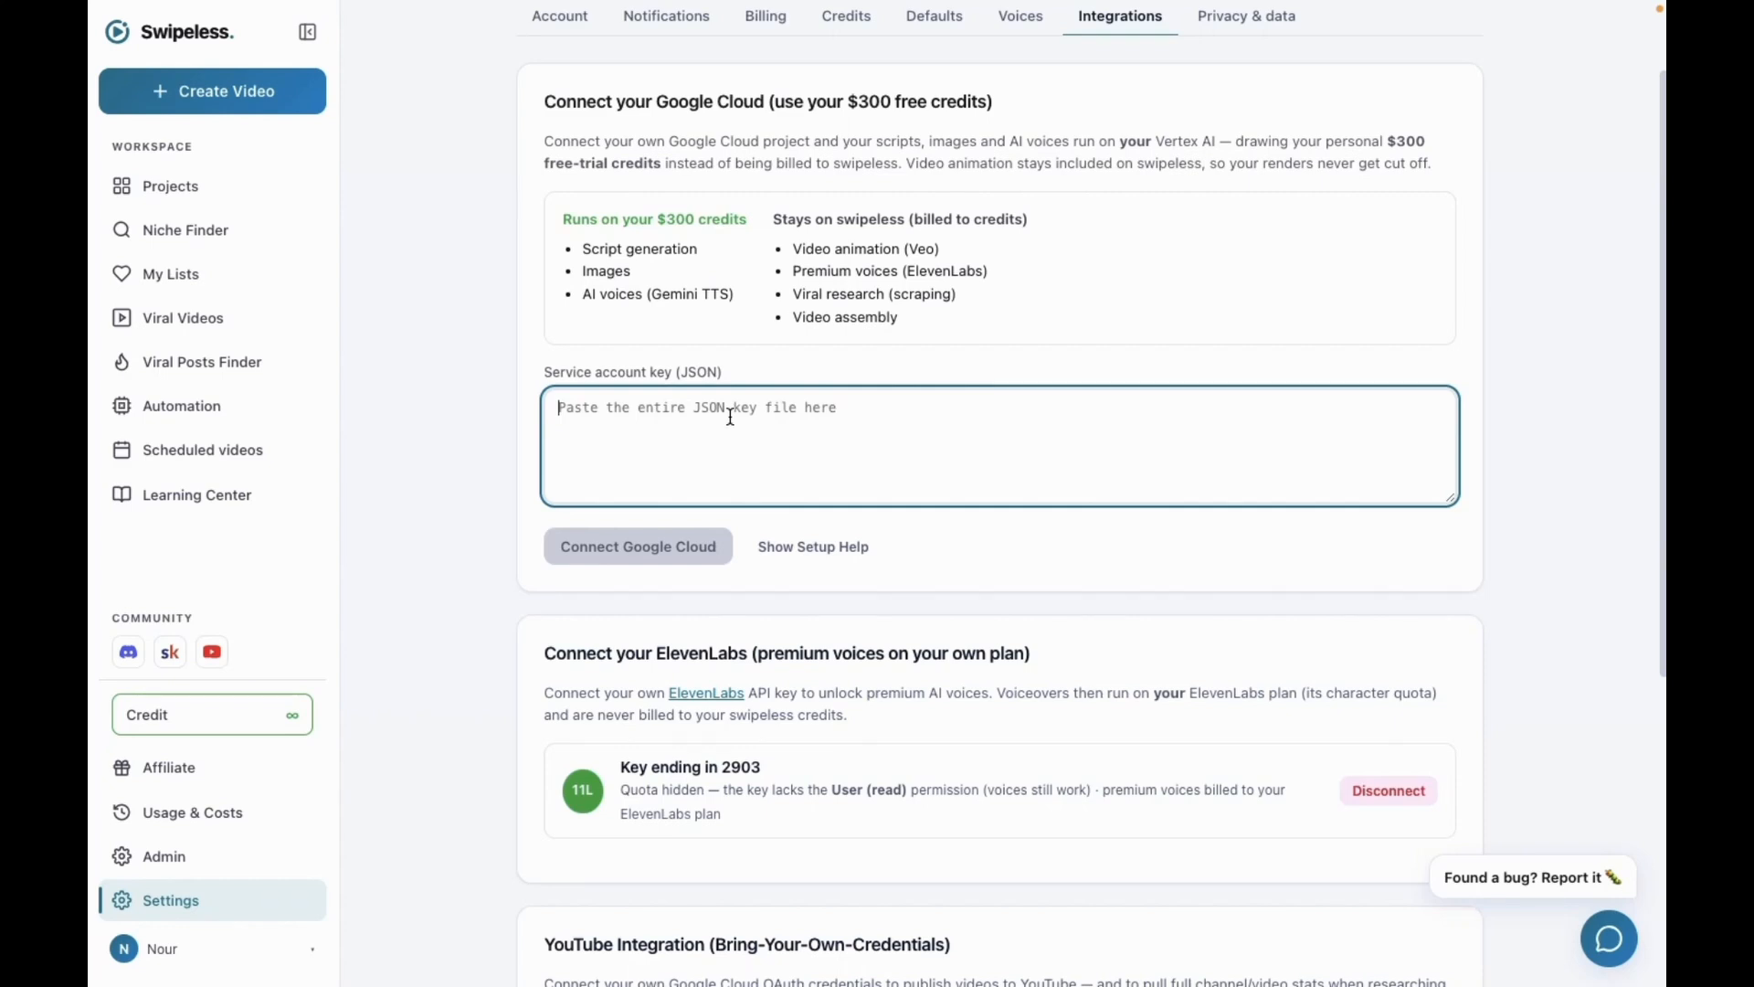
key(ctrl+v)
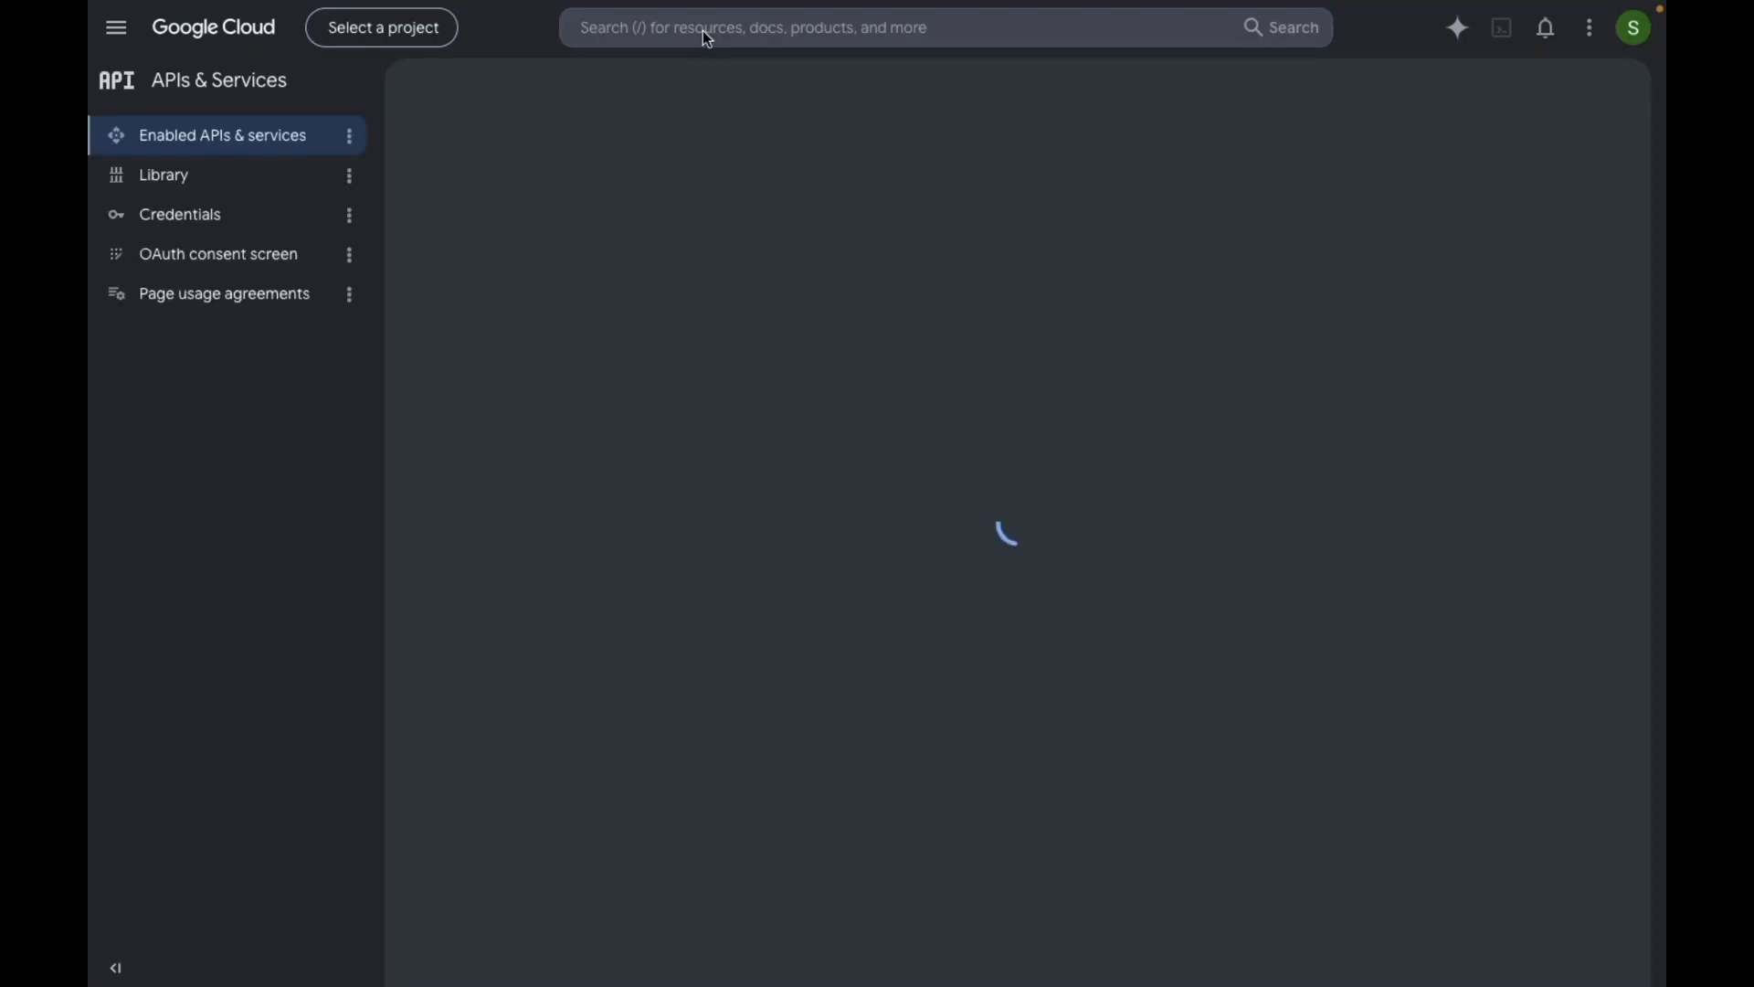
Step: Search Google Cloud for "vertex ai", open Vertex AI (Agent Platform) and enable its APIs for the Swipeless project
click(704, 30)
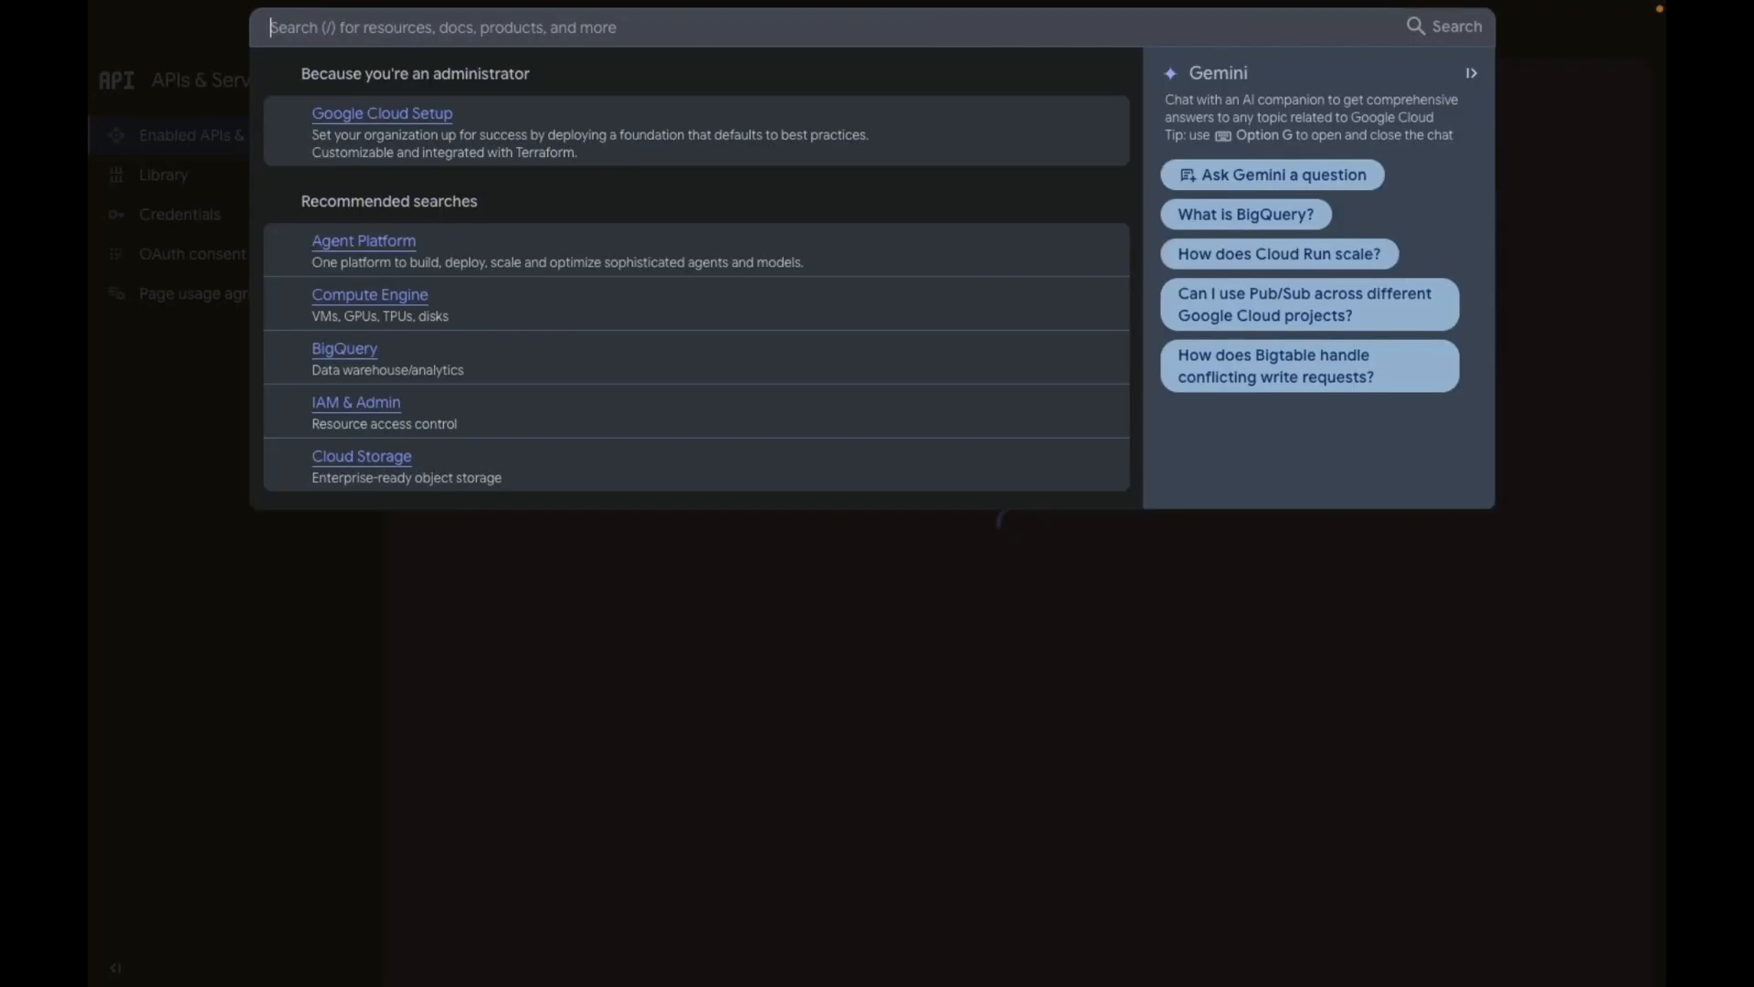
text(vertex)
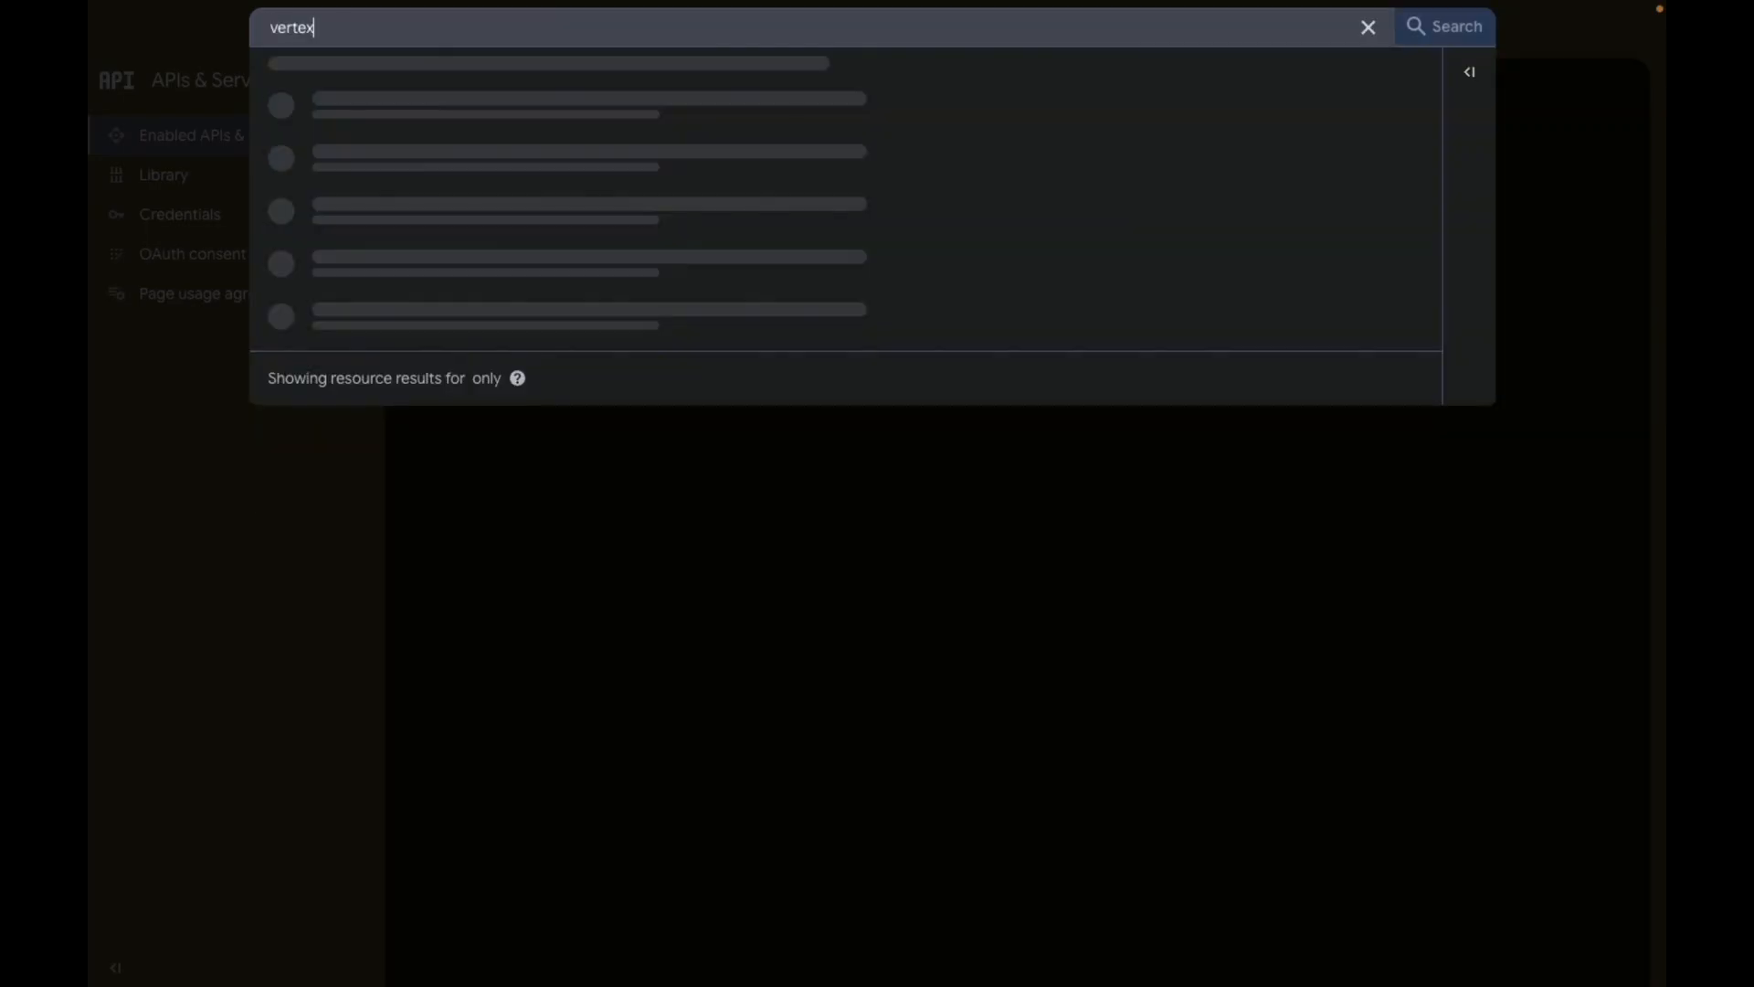
text( ai)
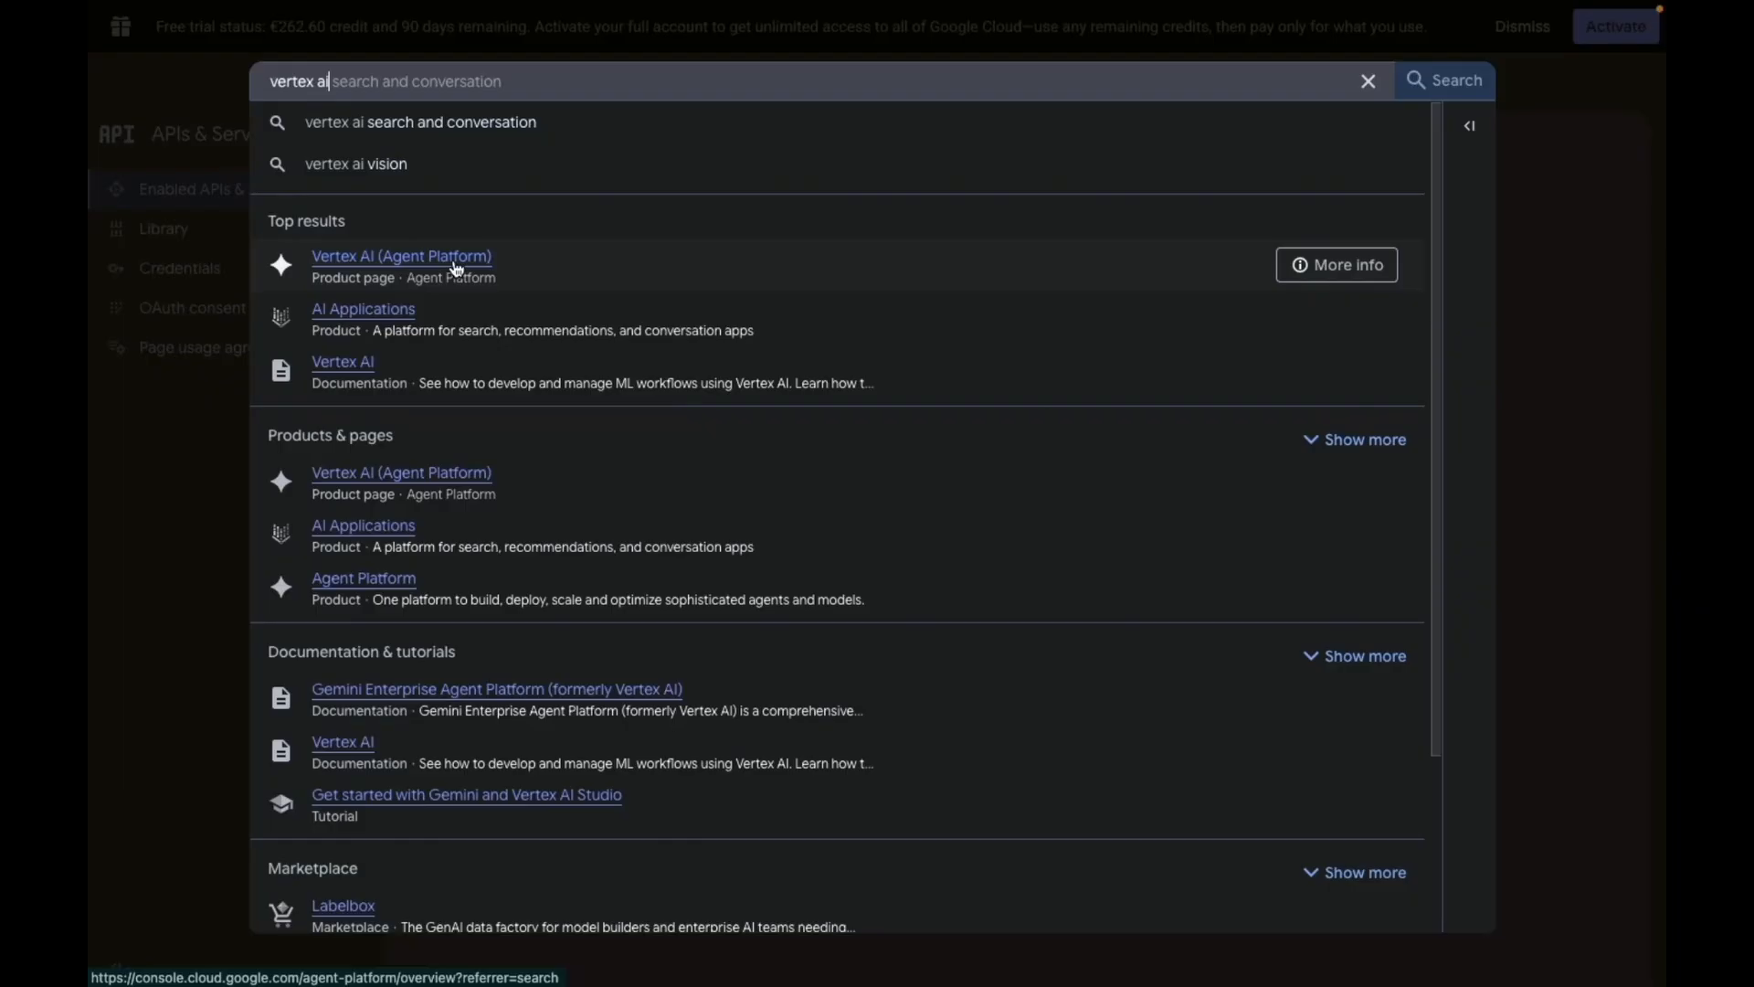
click(456, 268)
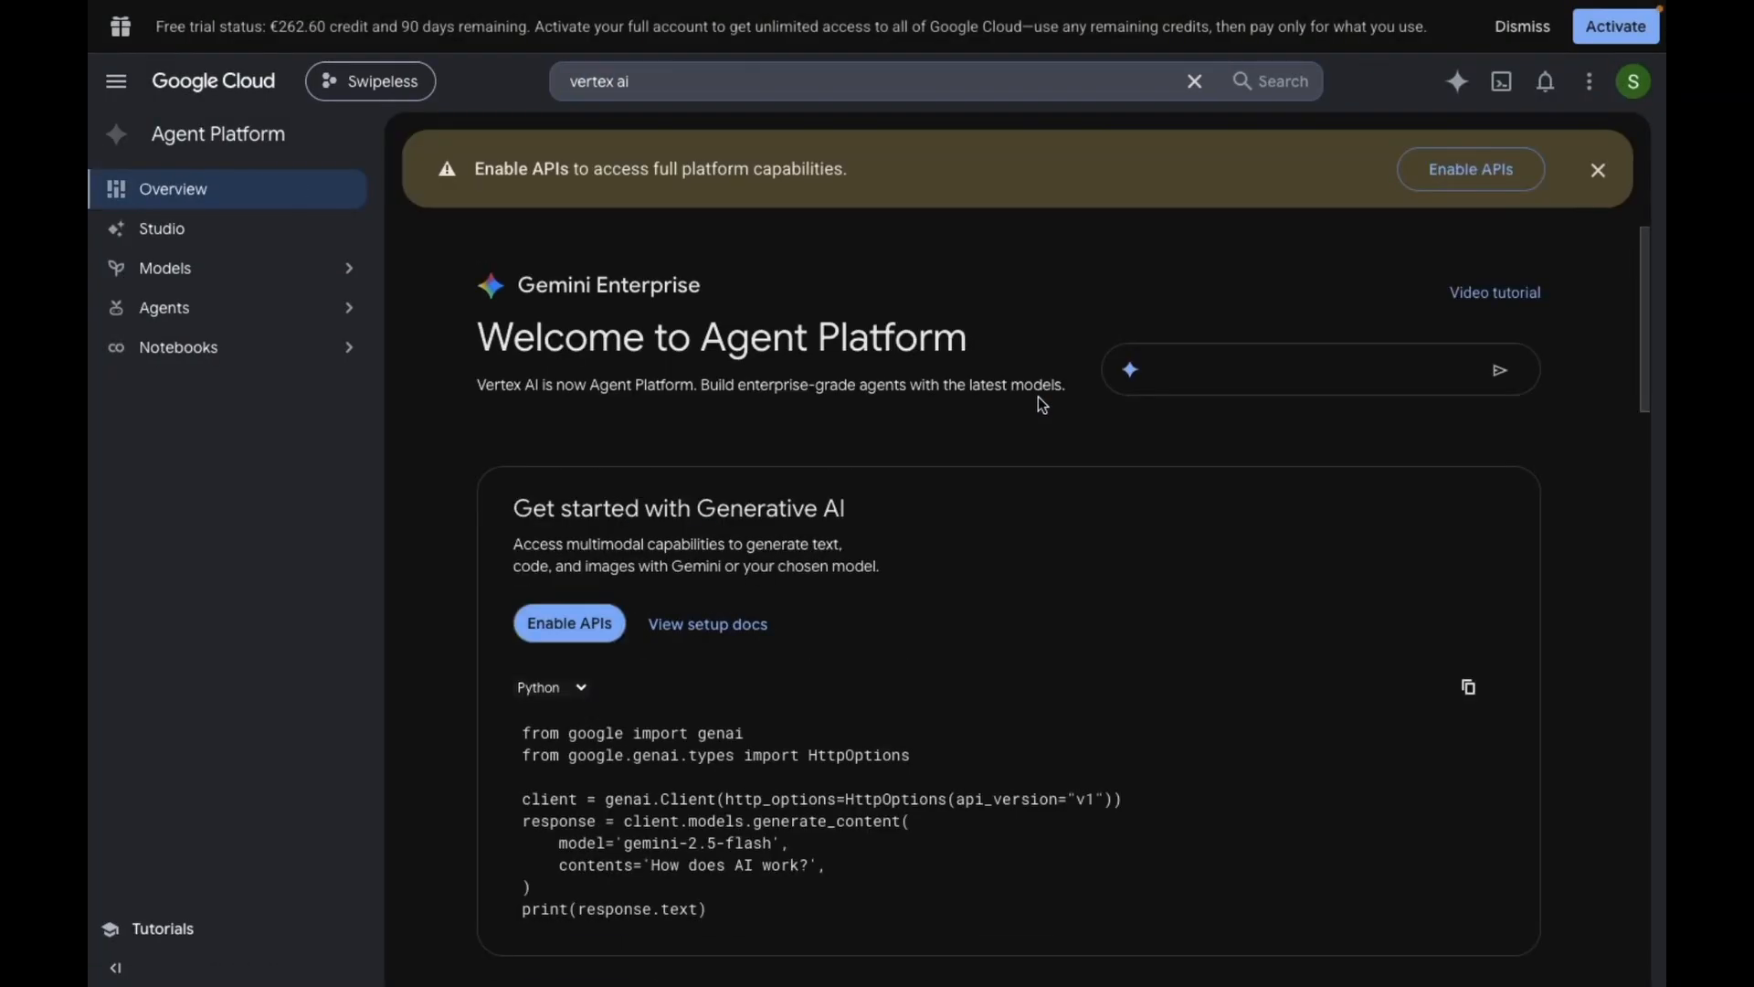
click(599, 622)
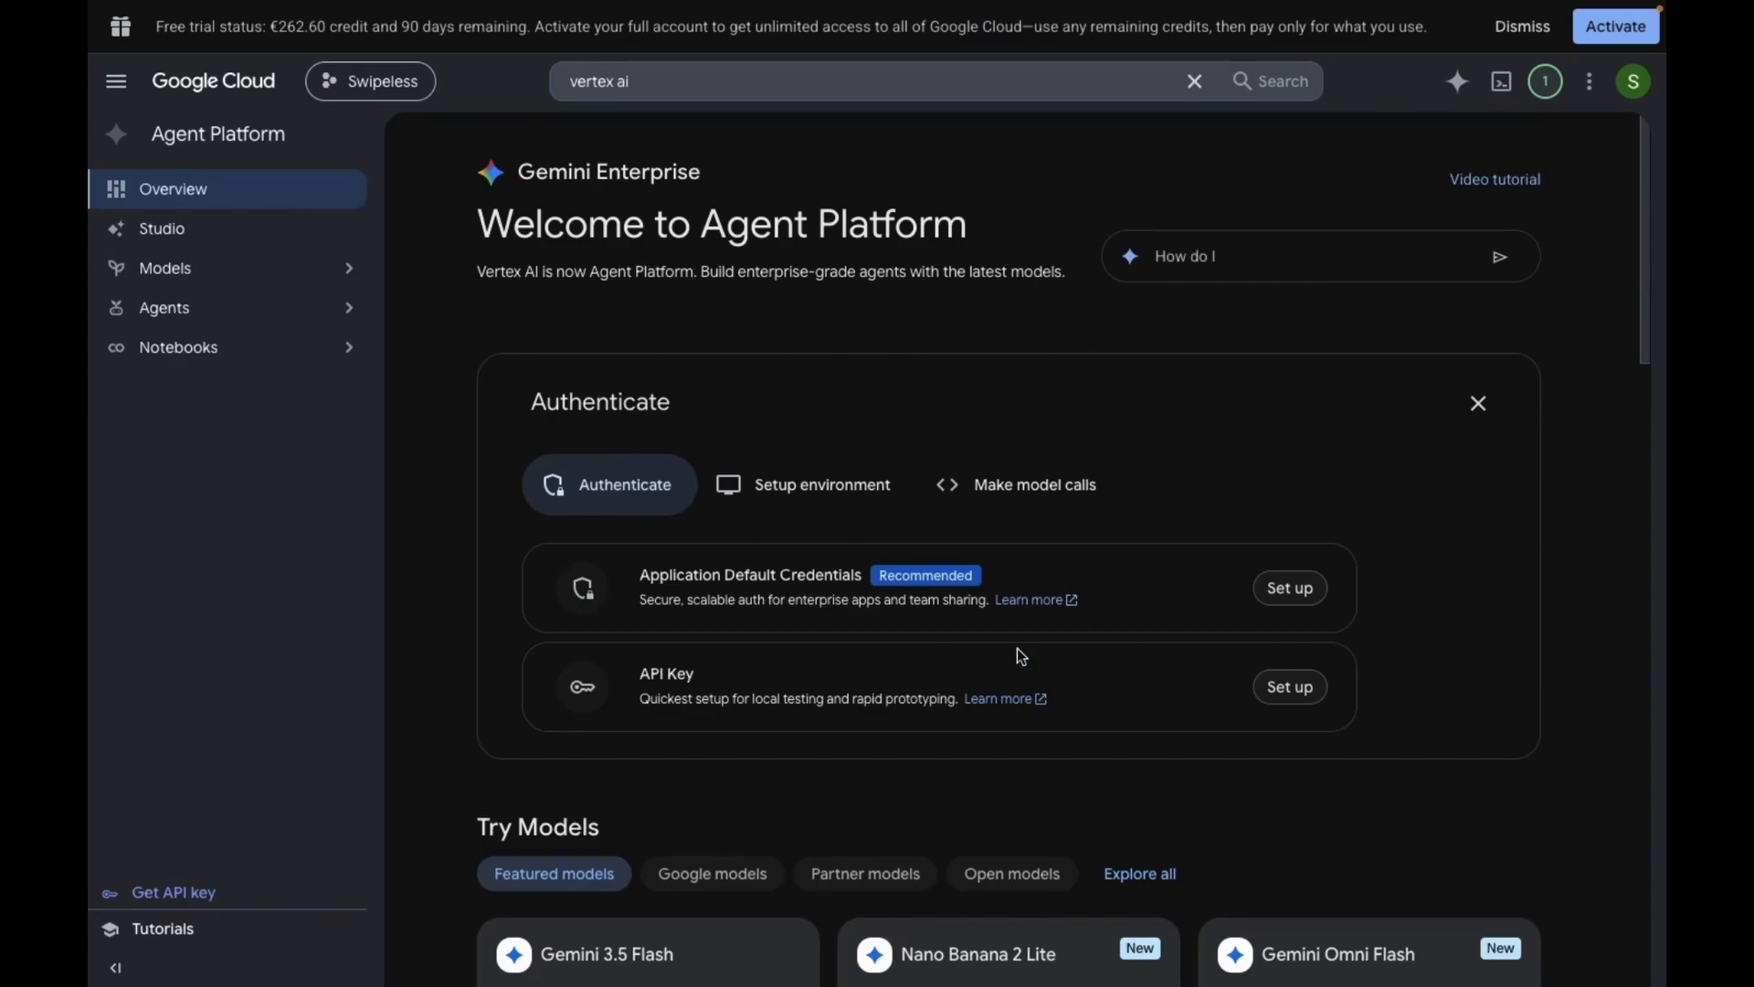
Step: Return to the Swipeless web app and connect Google Cloud with the pasted service account key
click(339, 53)
click(658, 578)
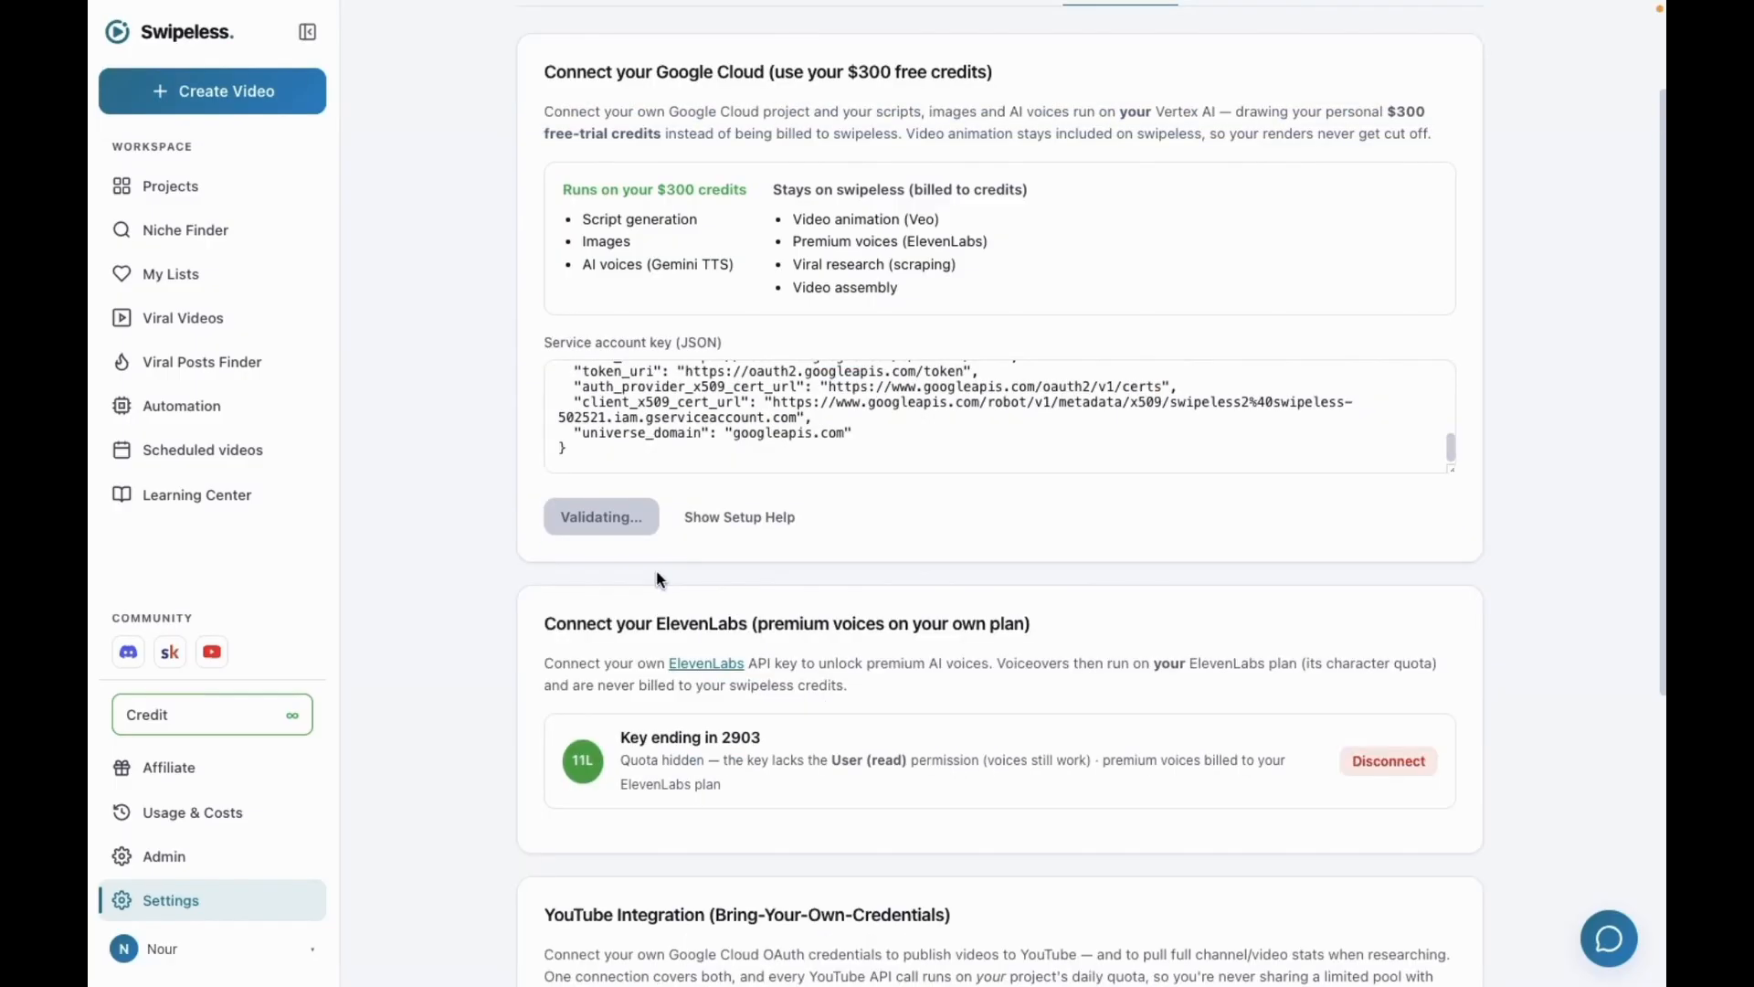